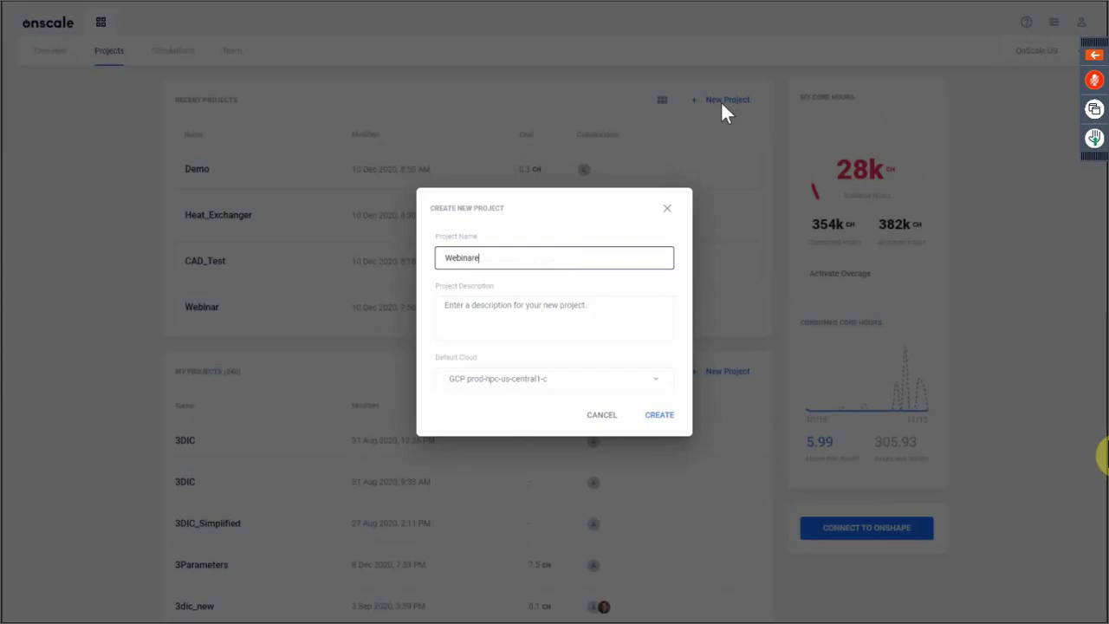
- Create a project named Webinar with the description "Live Demo of a simple model", keeping the default cloud
key("BackSpace")
key("Tab")
type("Lic")
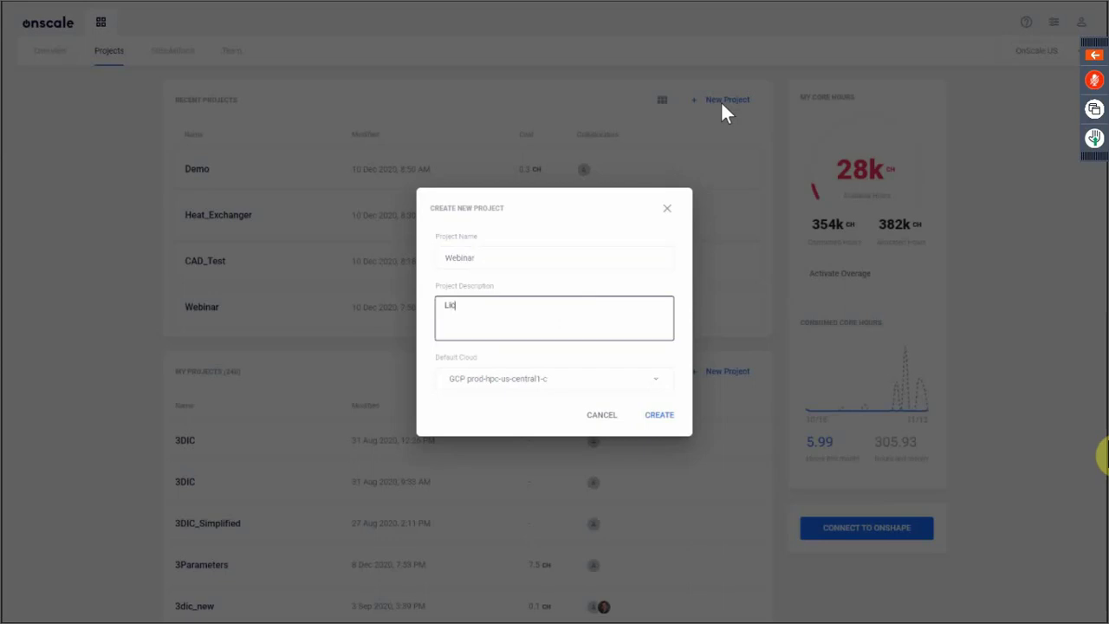
type("e Demo of a simple model")
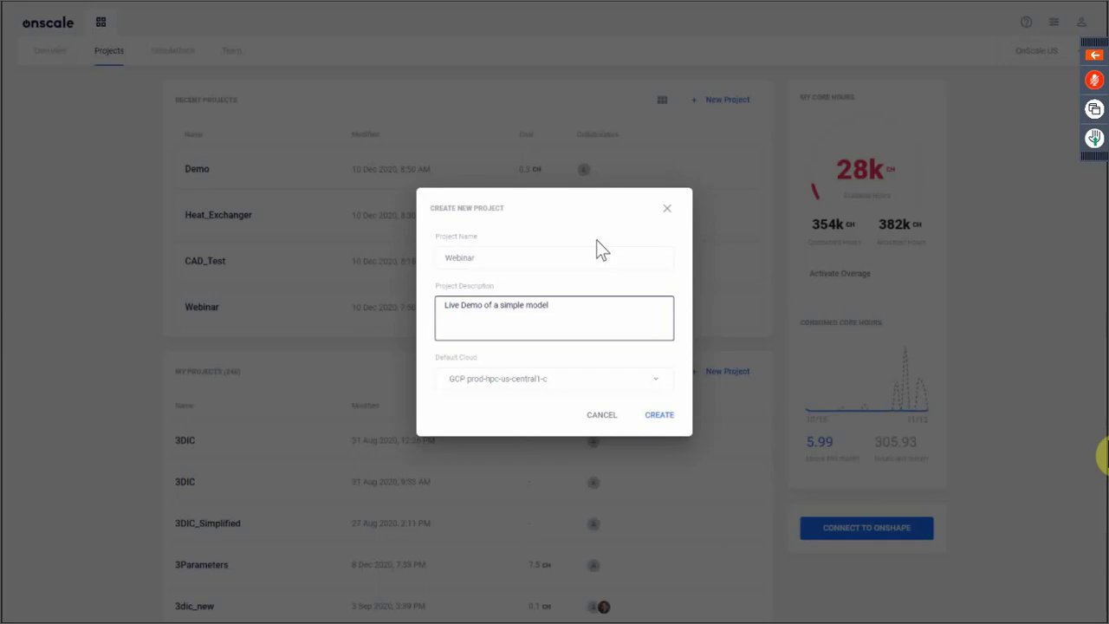
left_click(665, 419)
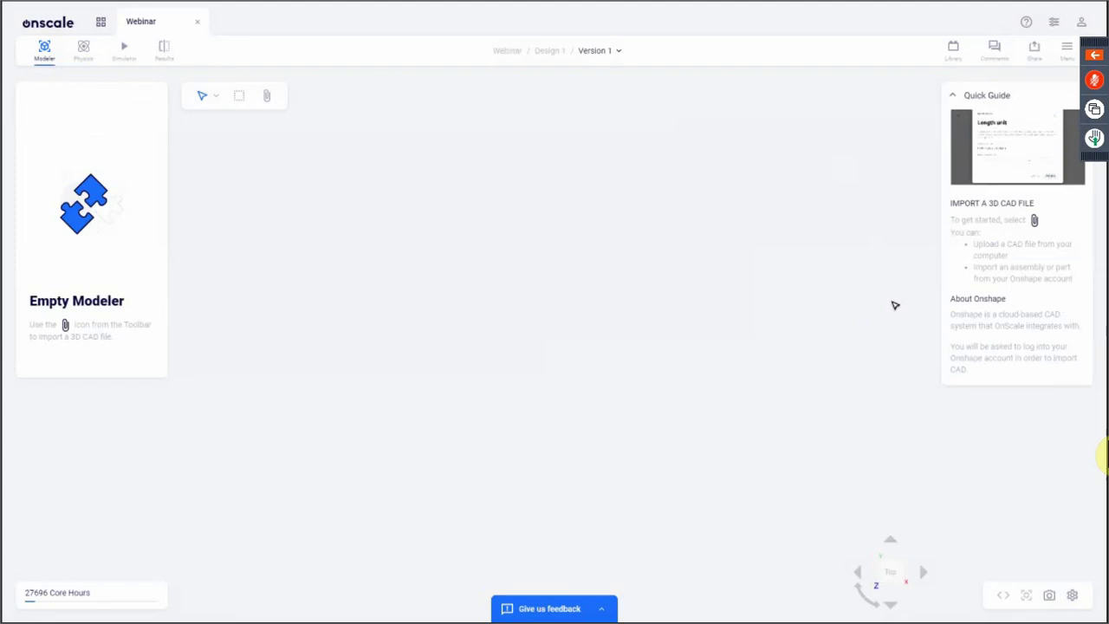
- Import Assembly 1 of the 10 Dec 2020 PCB_Thermal_Tutorial.step document from Onshape, with metres as the length unit
left_click(267, 96)
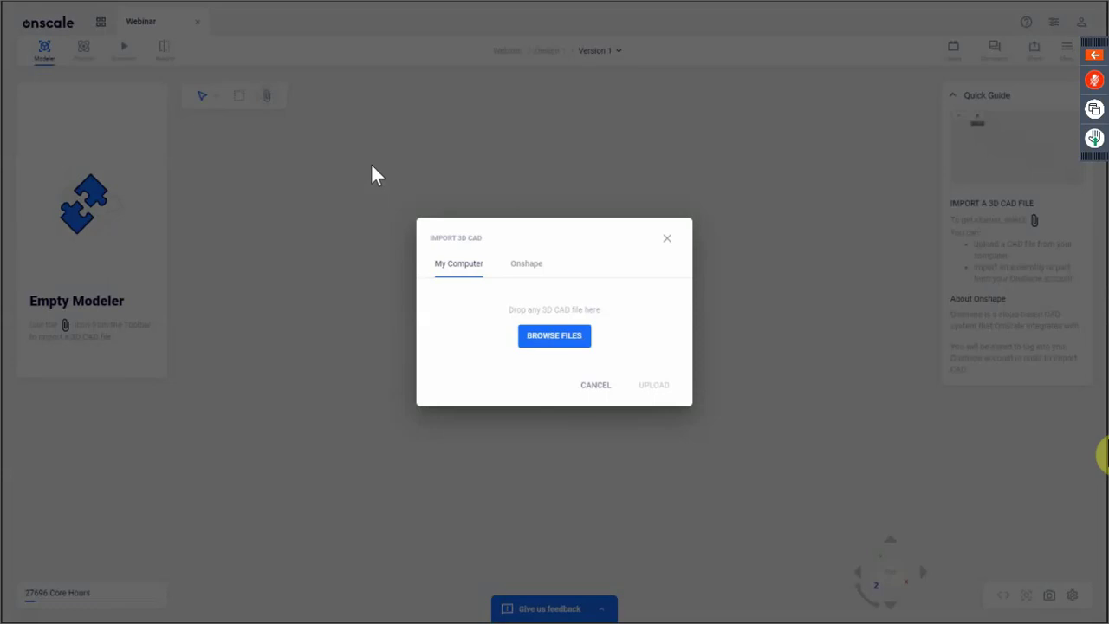
left_click(537, 265)
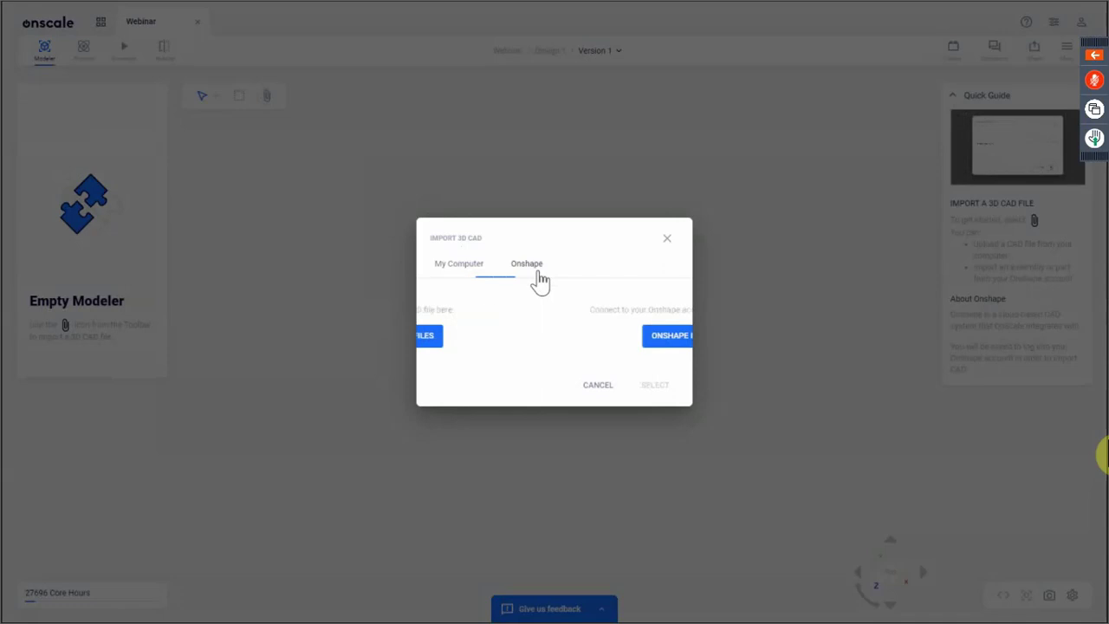
left_click(565, 336)
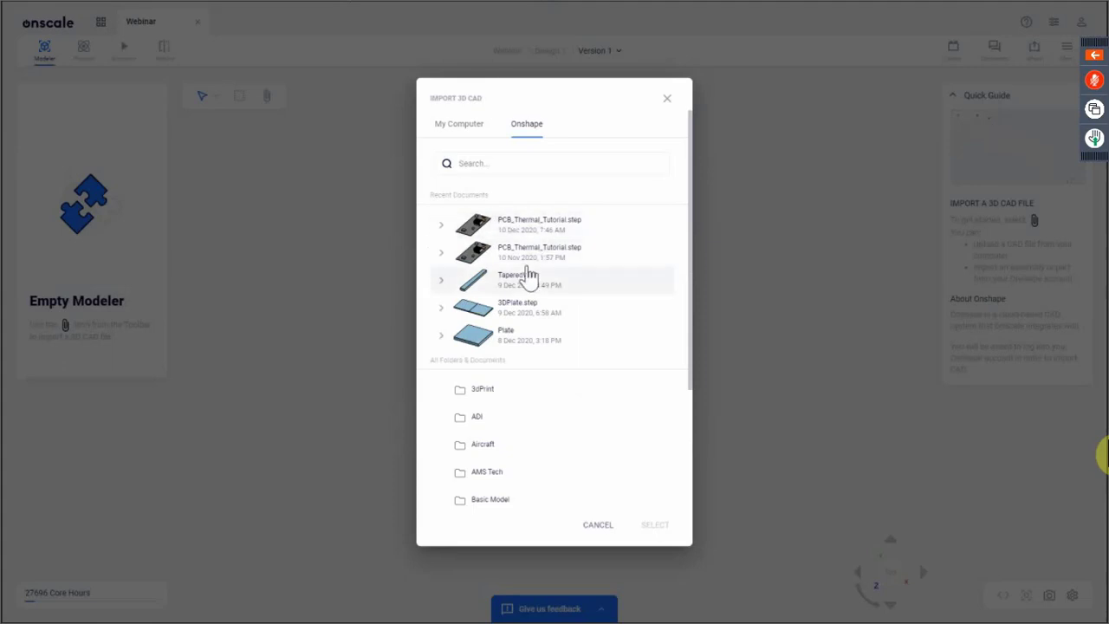
left_click(442, 225)
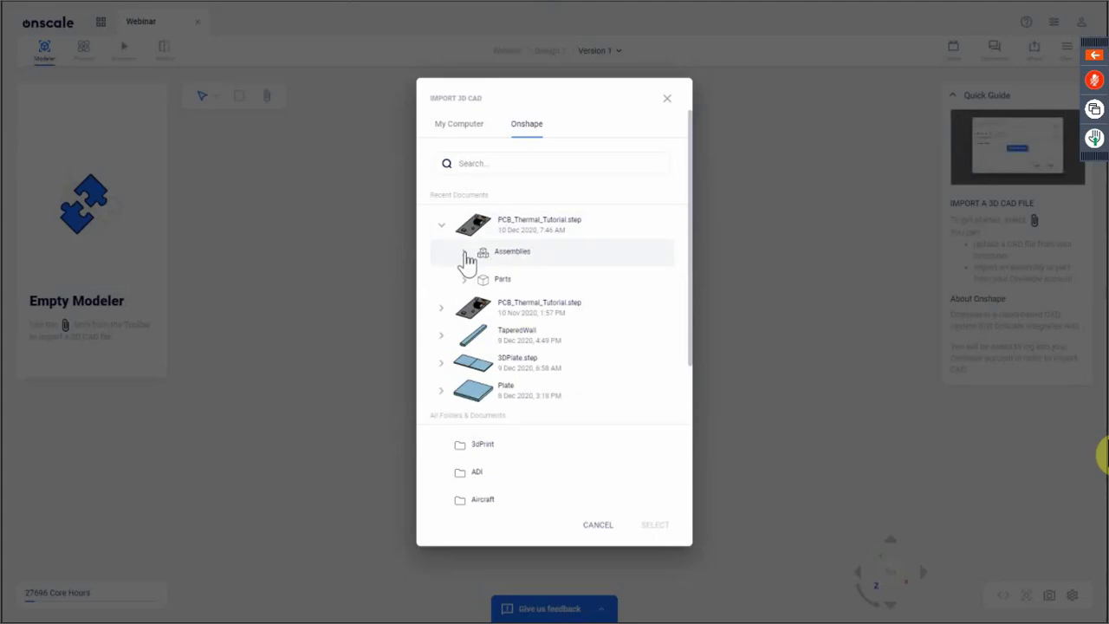
left_click(465, 252)
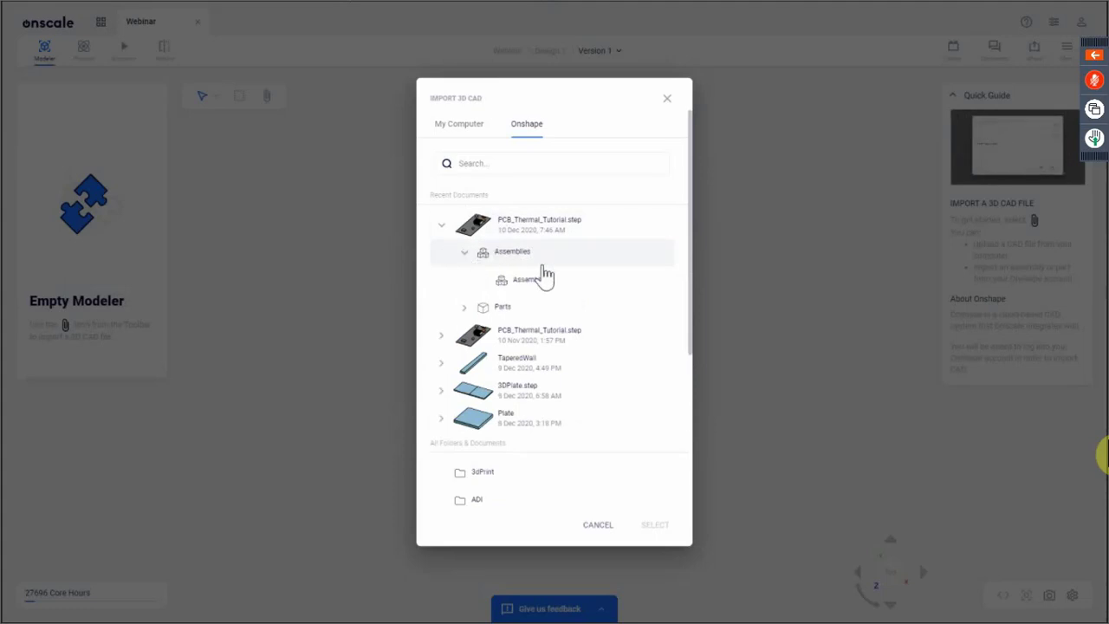
left_click(545, 281)
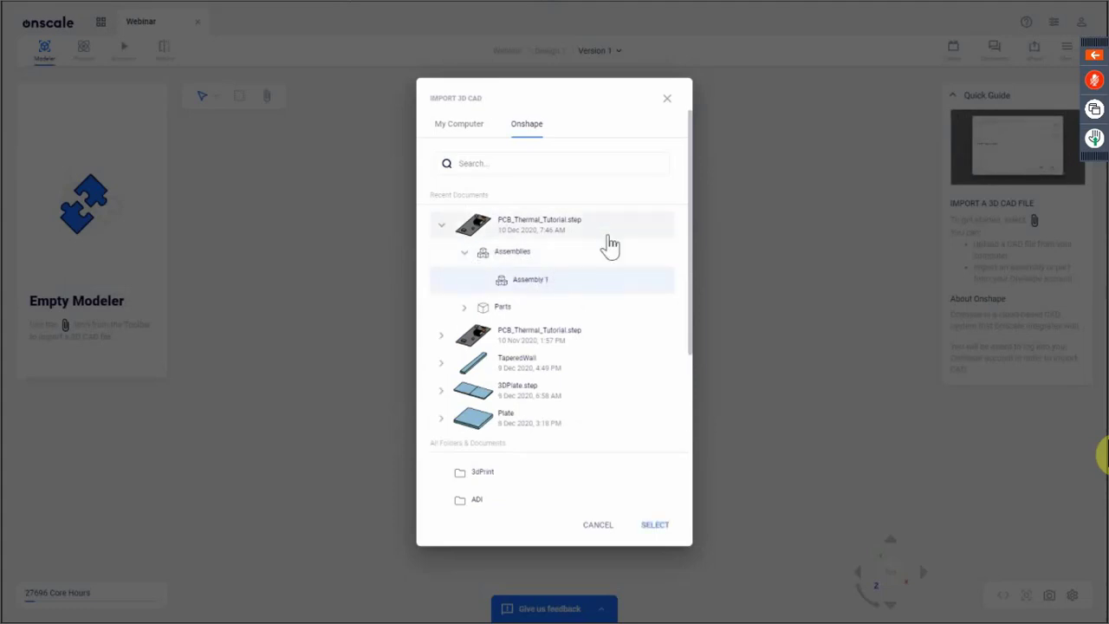
left_click(655, 525)
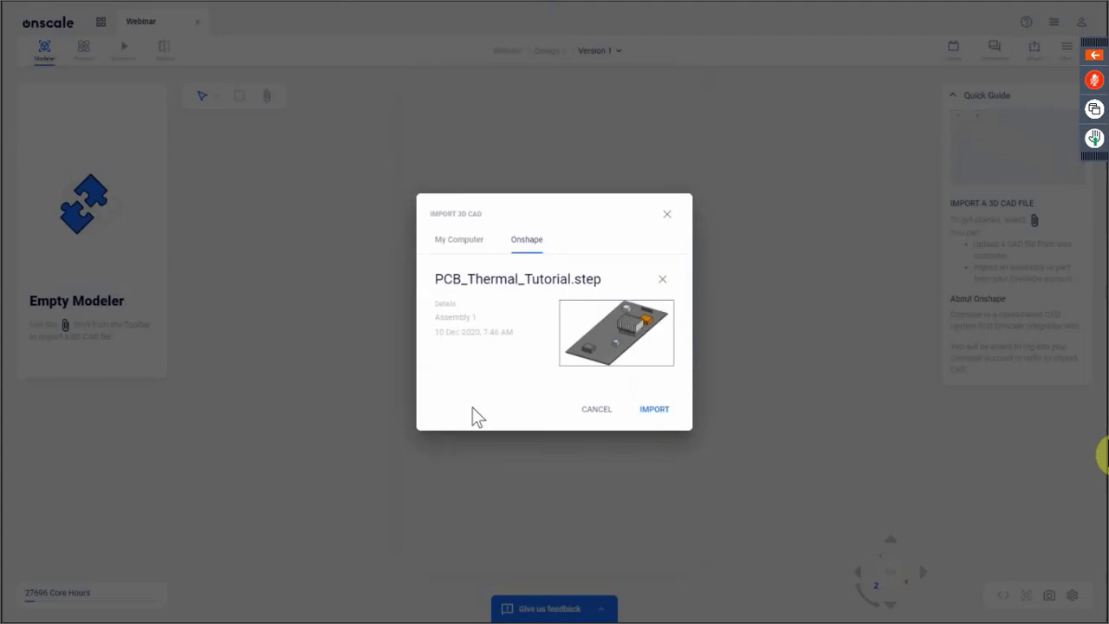
left_click(654, 410)
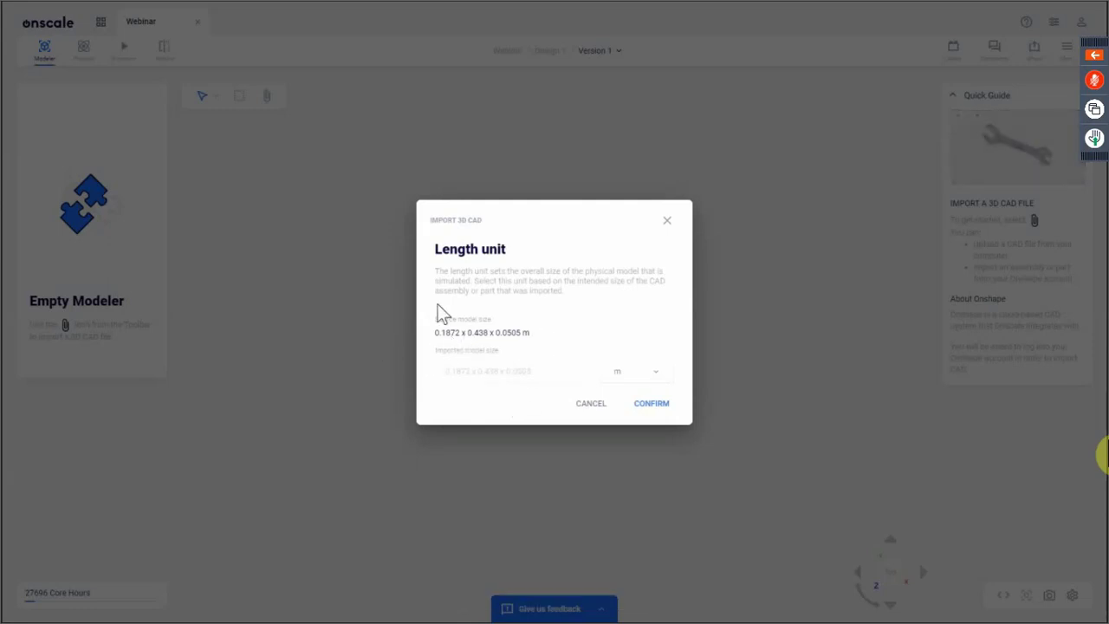
left_click(645, 403)
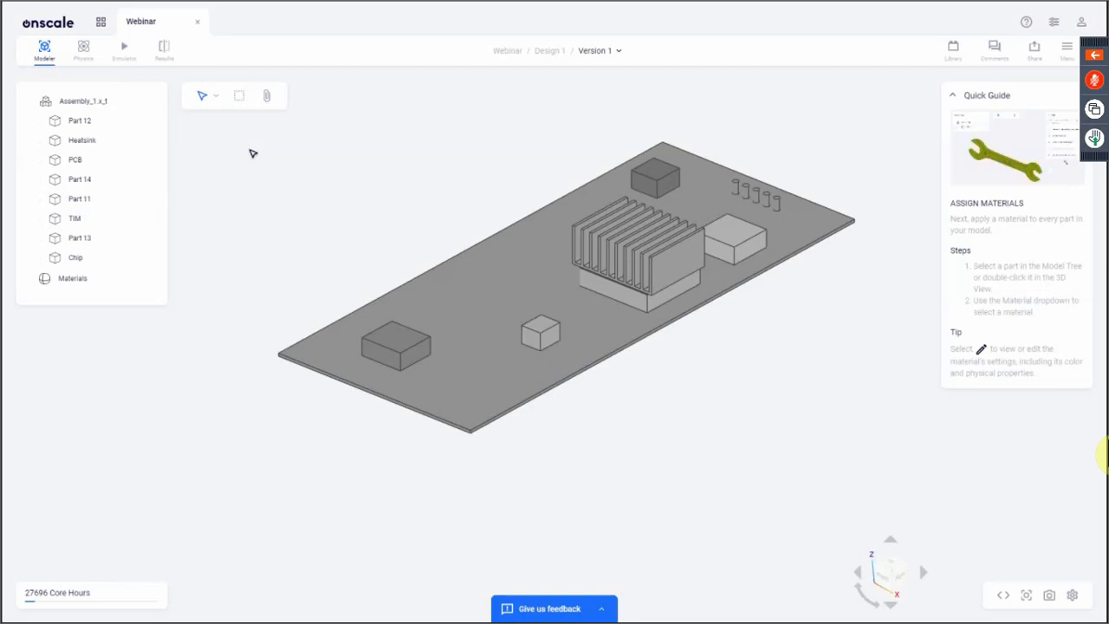
- Assign the Silicon material to Part 12, Part 14, Part 11, Part 13 and the Chip together
left_click(99, 124)
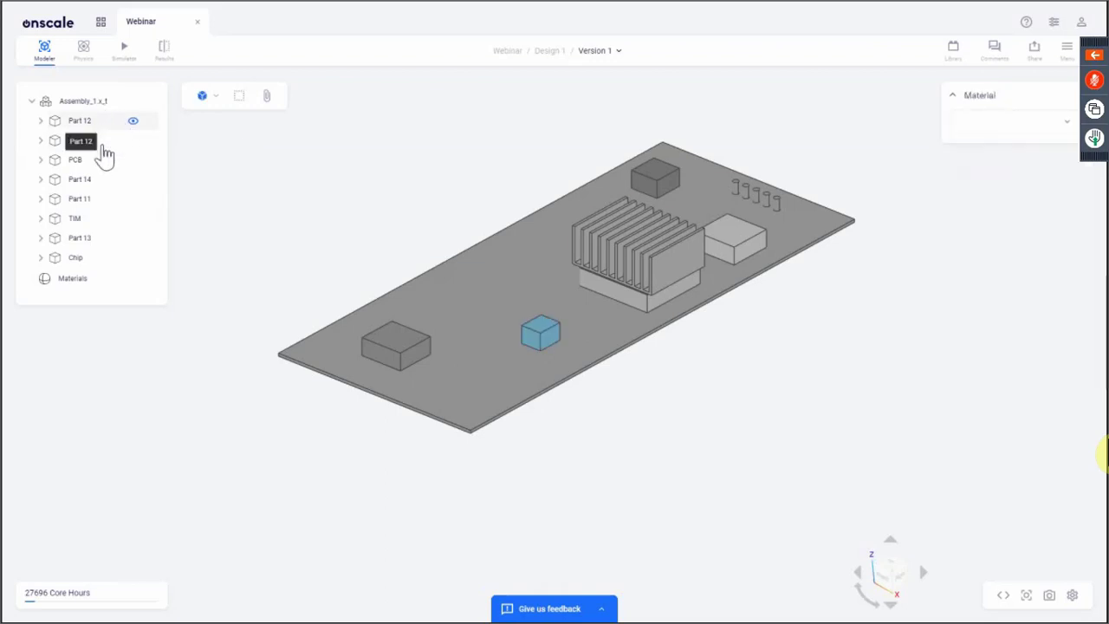
left_click(100, 181, "ctrl")
left_click(100, 201, "ctrl")
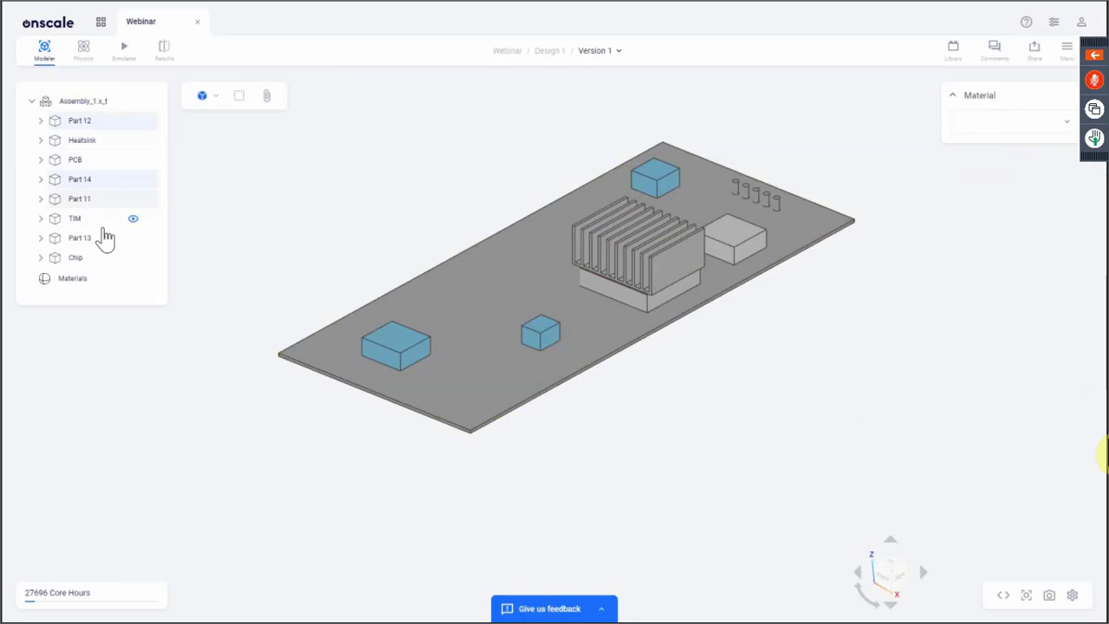
left_click(103, 247, "ctrl")
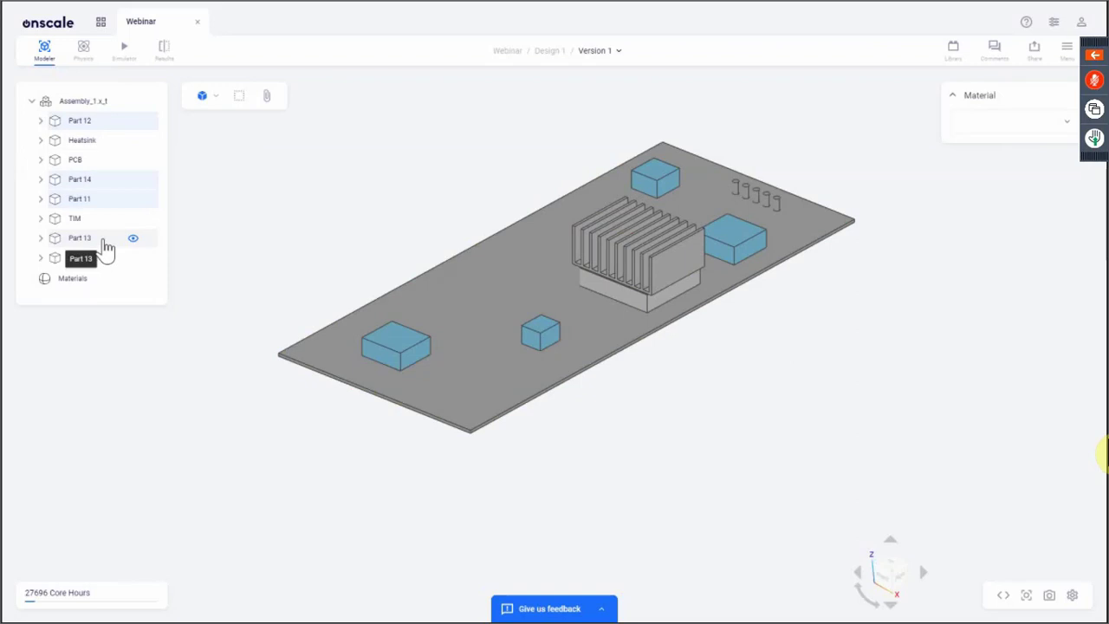
left_click(154, 221, "ctrl")
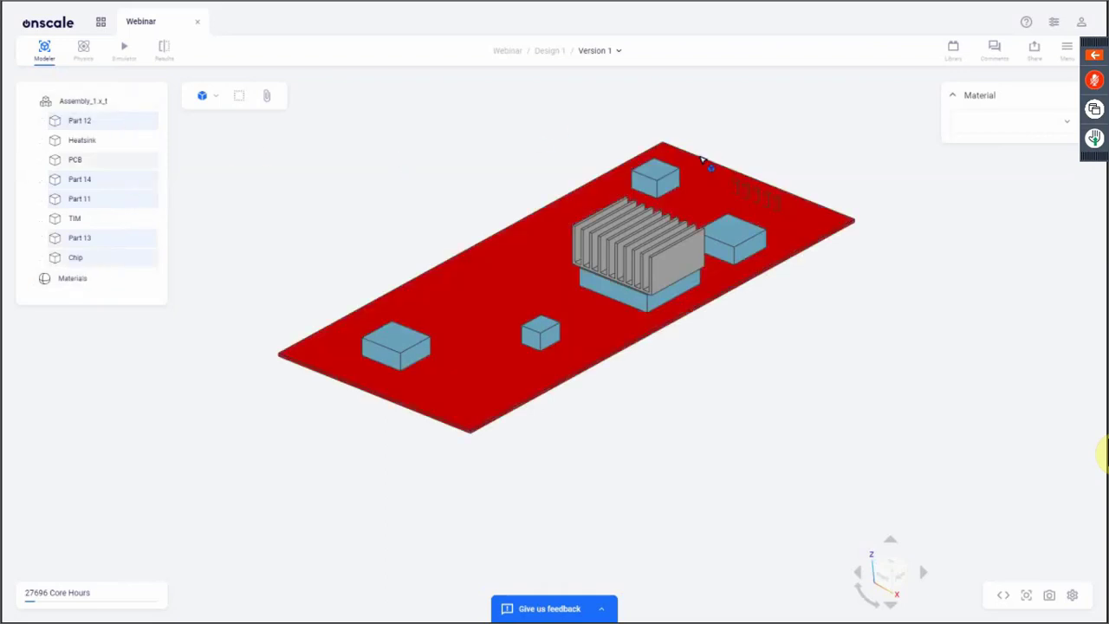
left_click(1023, 134)
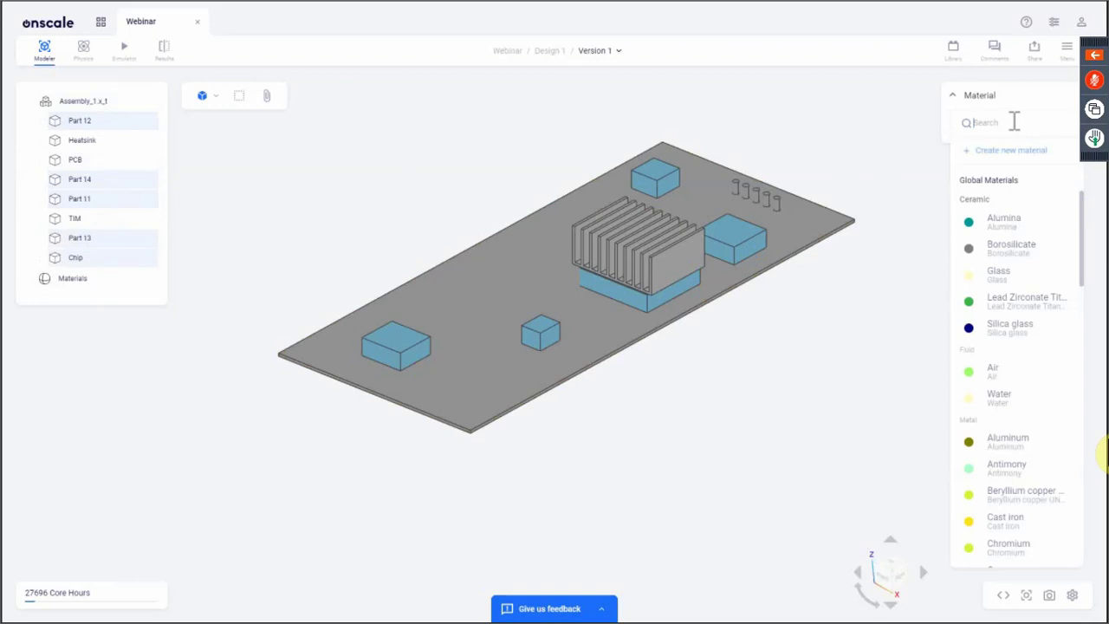
type("silicon")
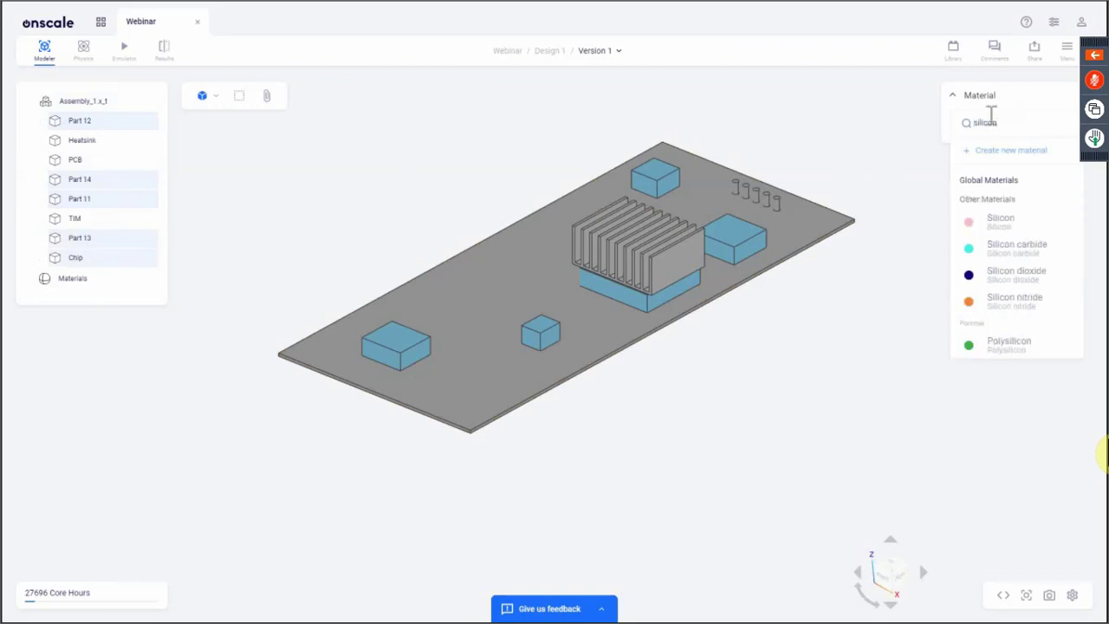
left_click(1028, 226)
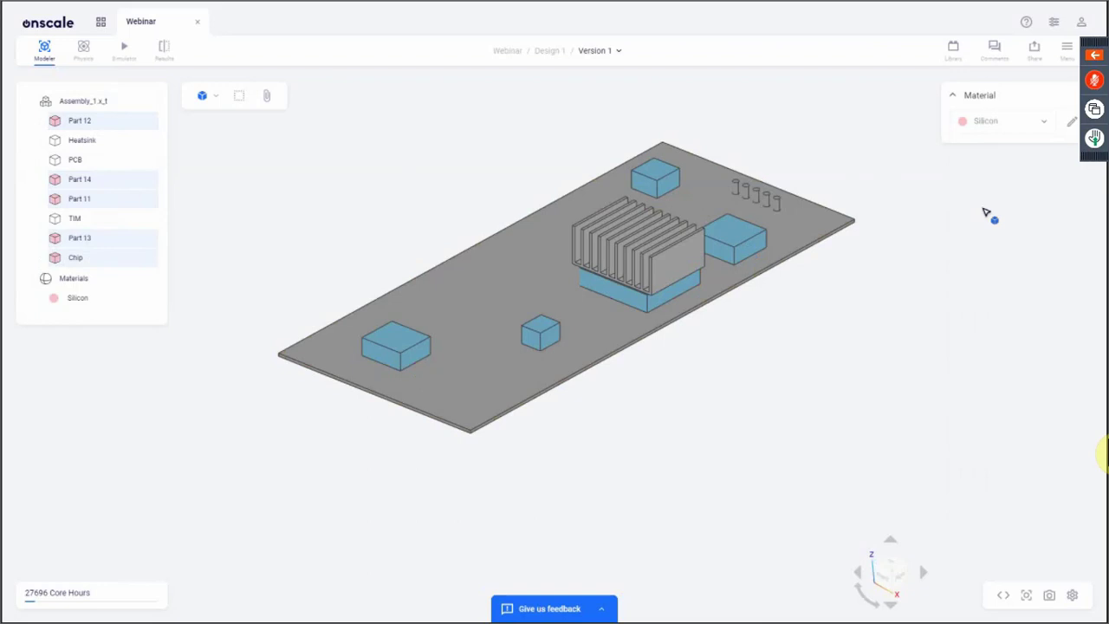
left_click(950, 247)
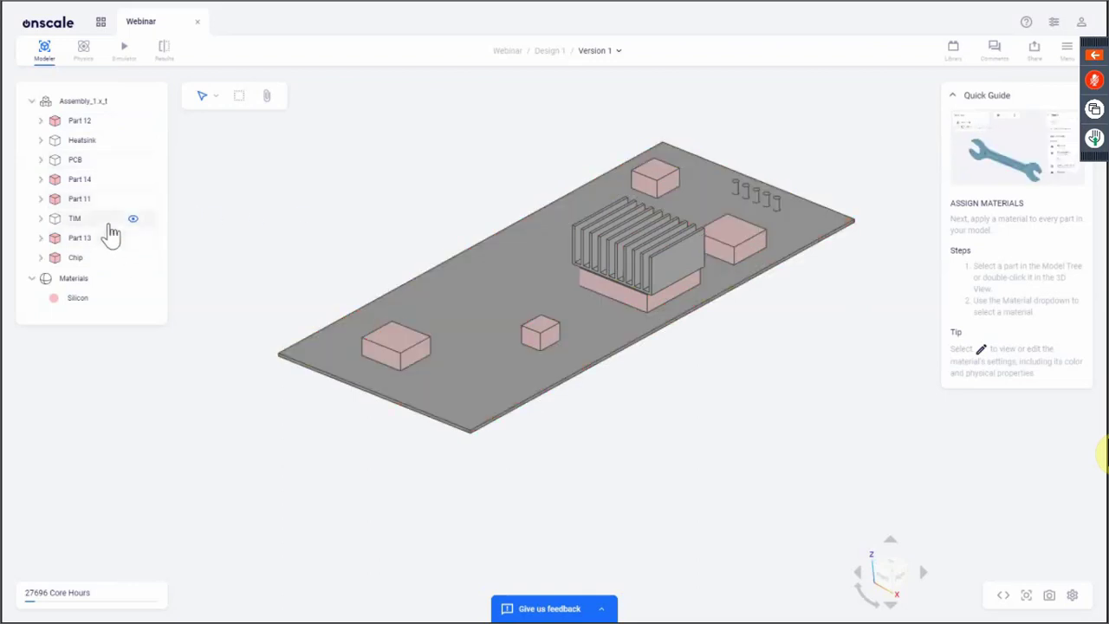
- Assign the Glass material from the global ceramic materials to the PCB part
left_click(103, 161)
left_click(997, 123)
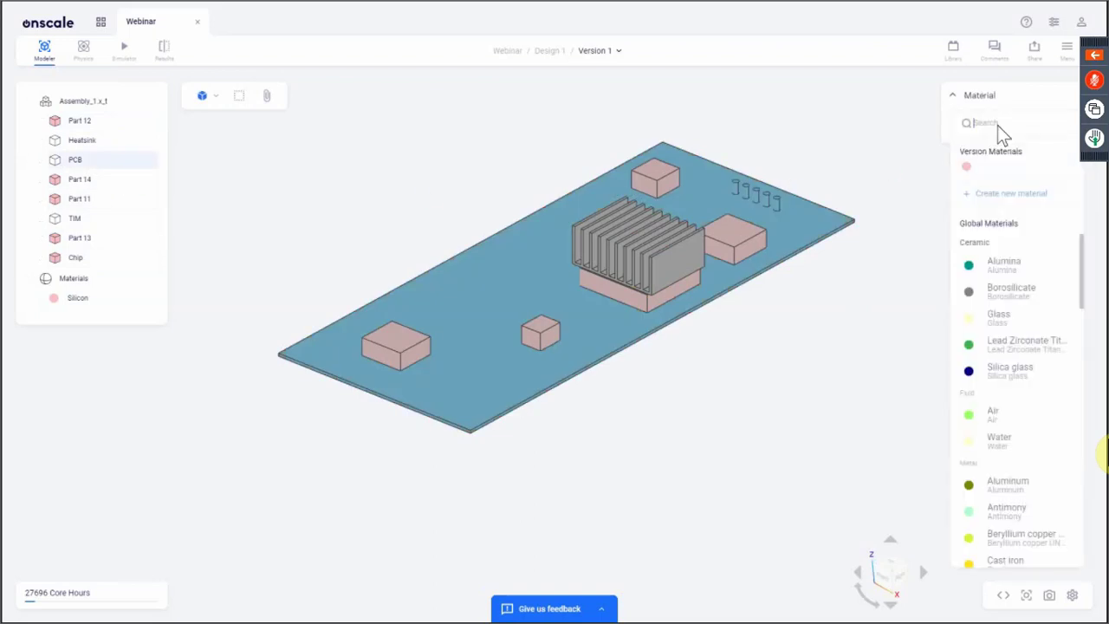
type("glass")
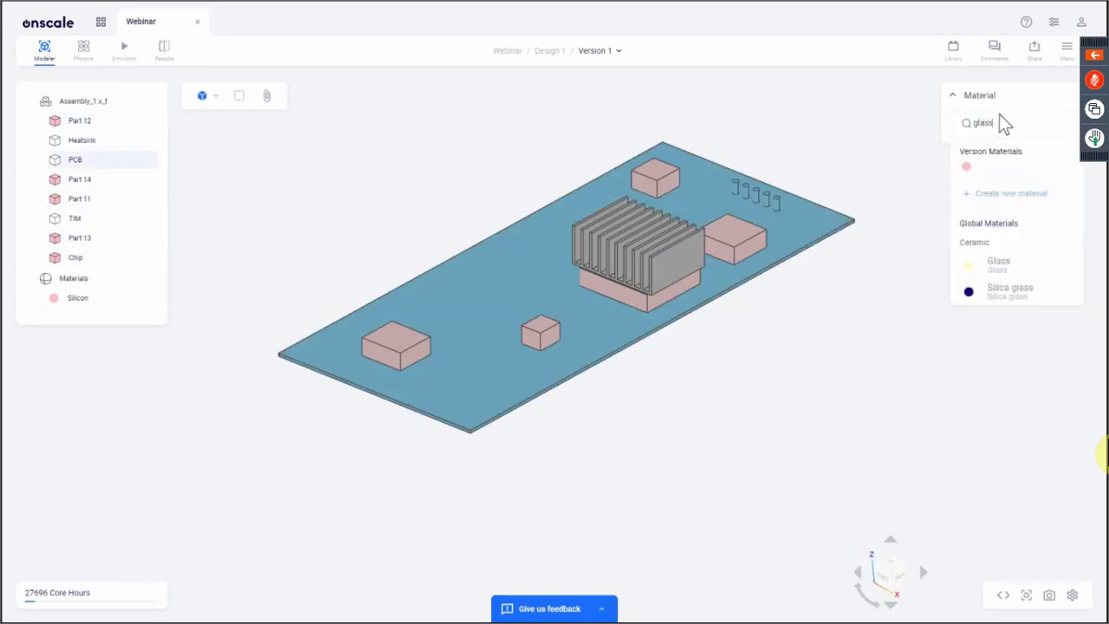
left_click(1018, 266)
left_click(970, 346)
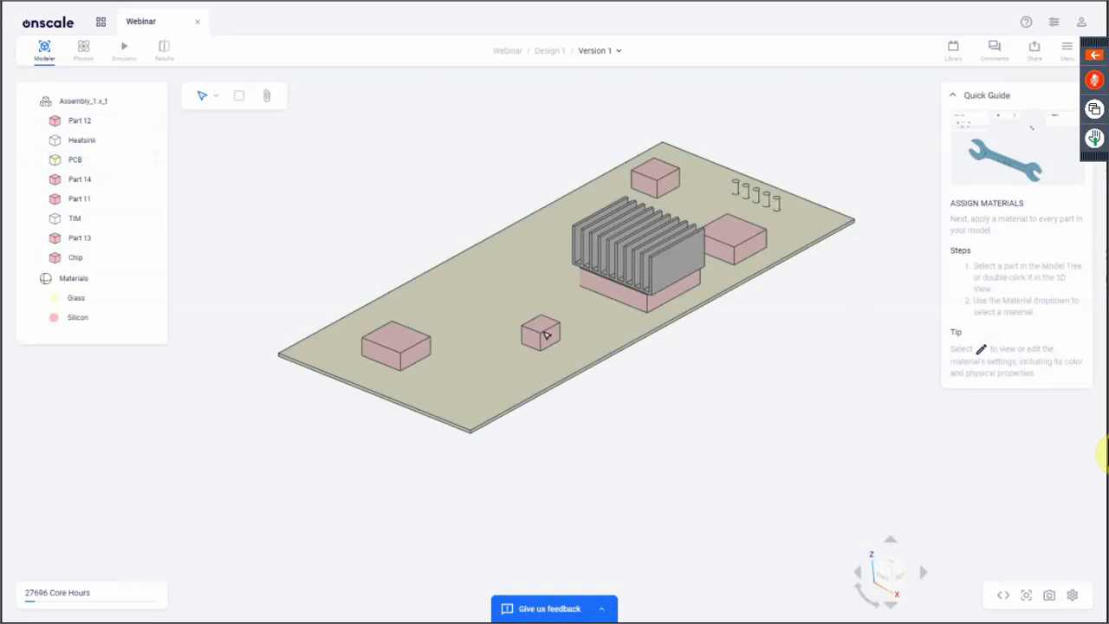
- Assign the Thermal grease material to the TIM part between the chip and the heatsink
left_click(82, 218)
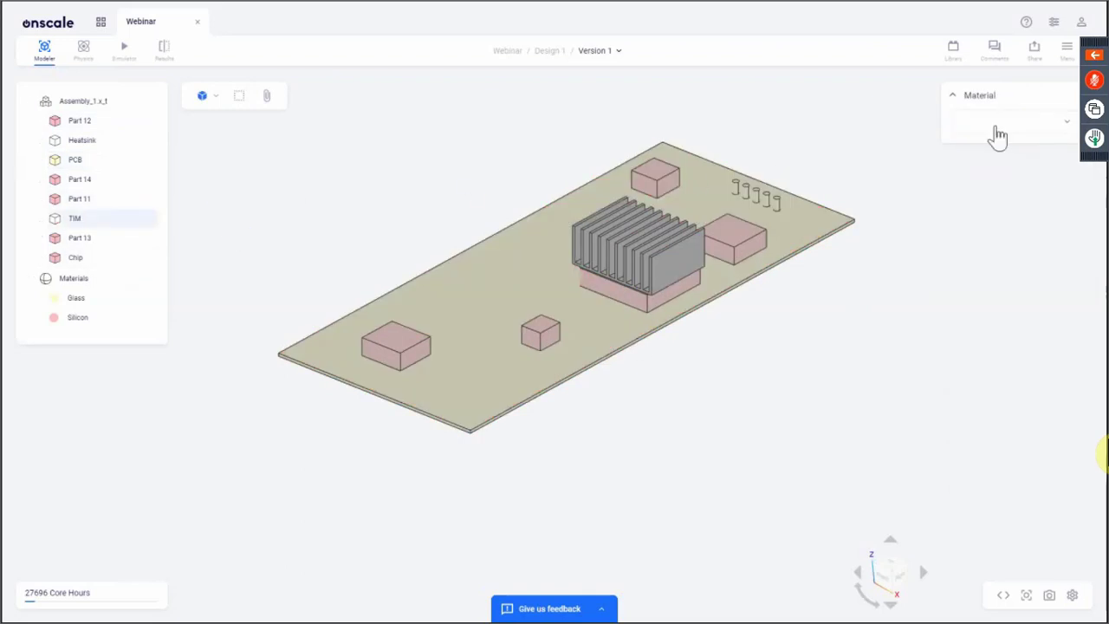
left_click(983, 124)
type("therma")
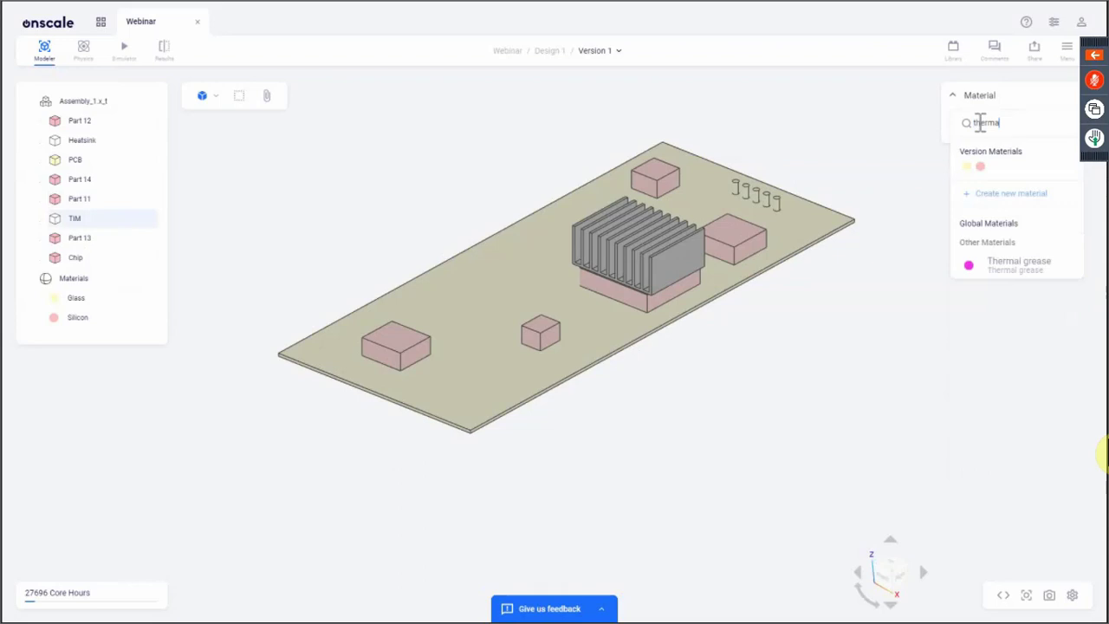
left_click(1019, 260)
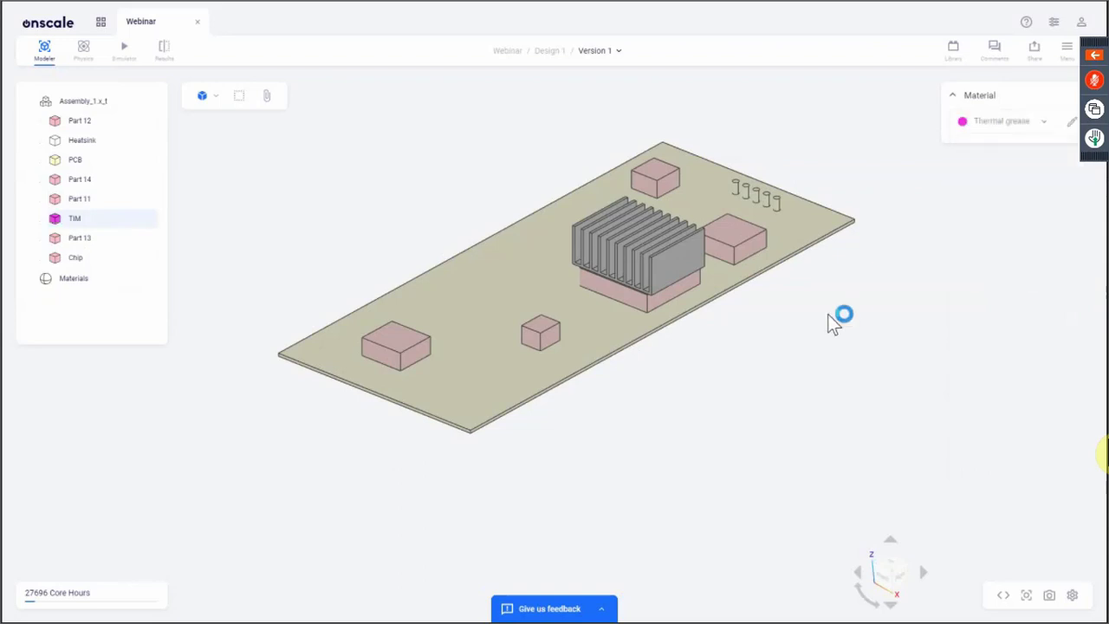
left_click(805, 346)
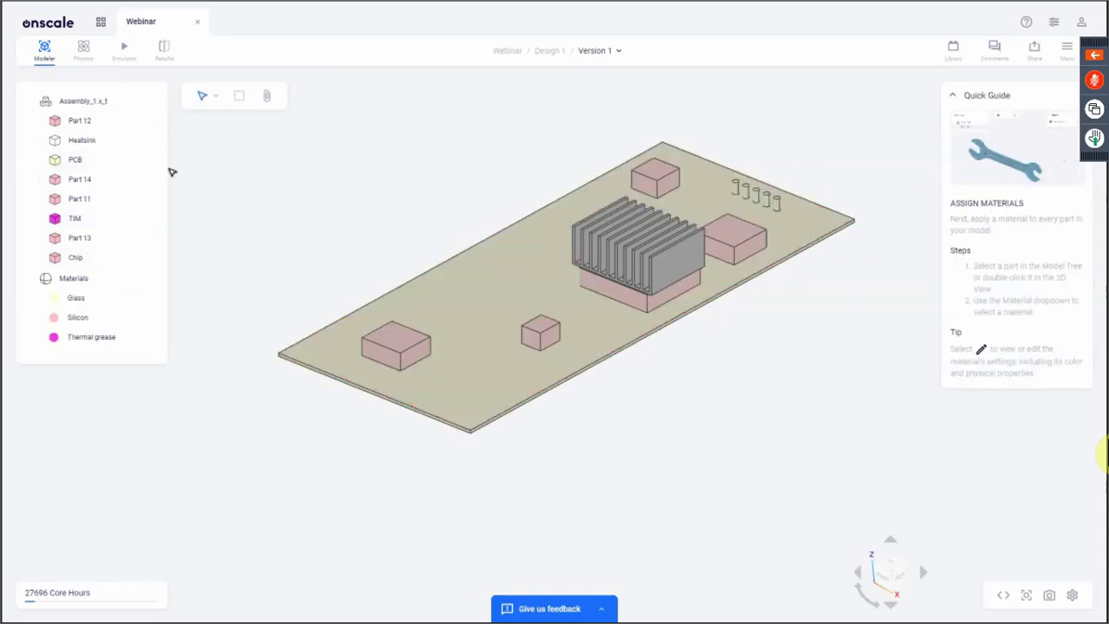
- Assign the Aluminum material from the global metals to the Heatsink part
left_click(78, 142)
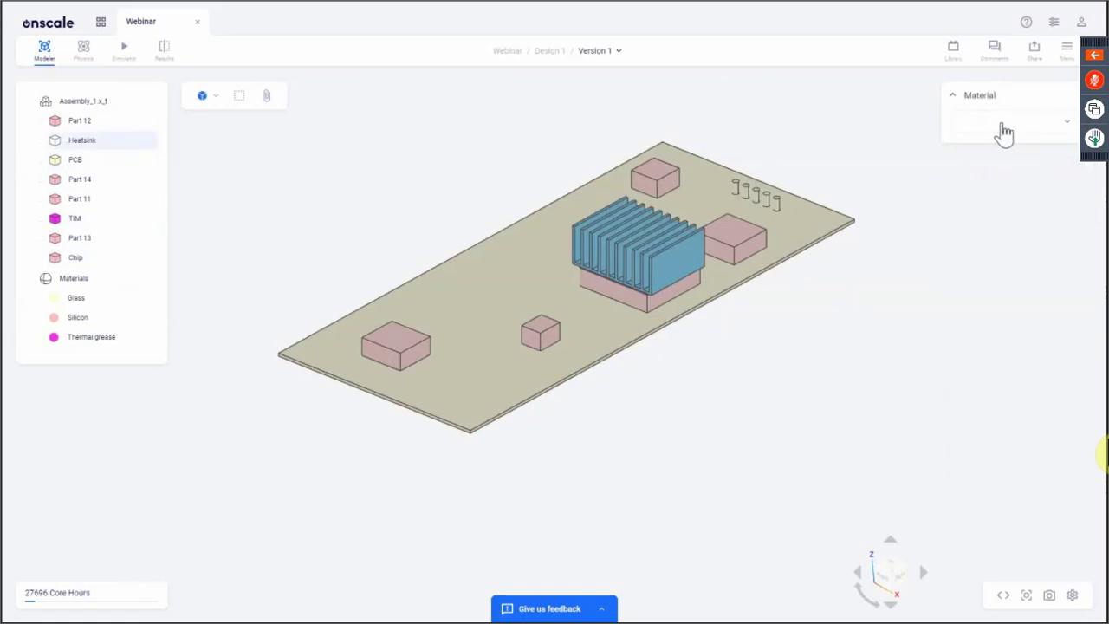
left_click(1007, 127)
type("alumi")
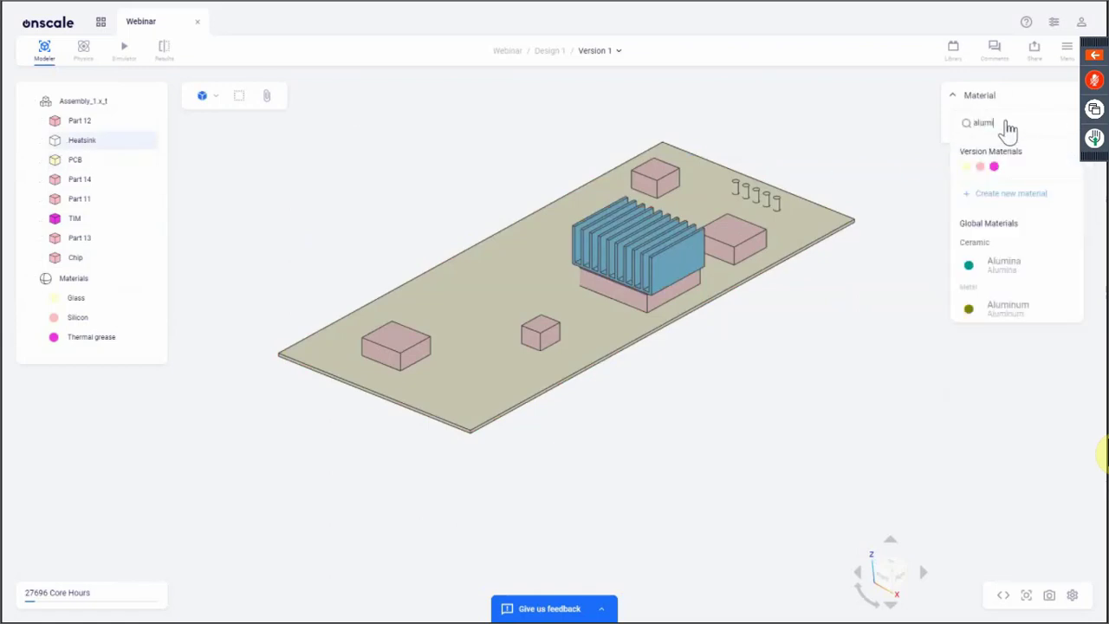
type("n")
left_click(948, 312)
left_click(886, 306)
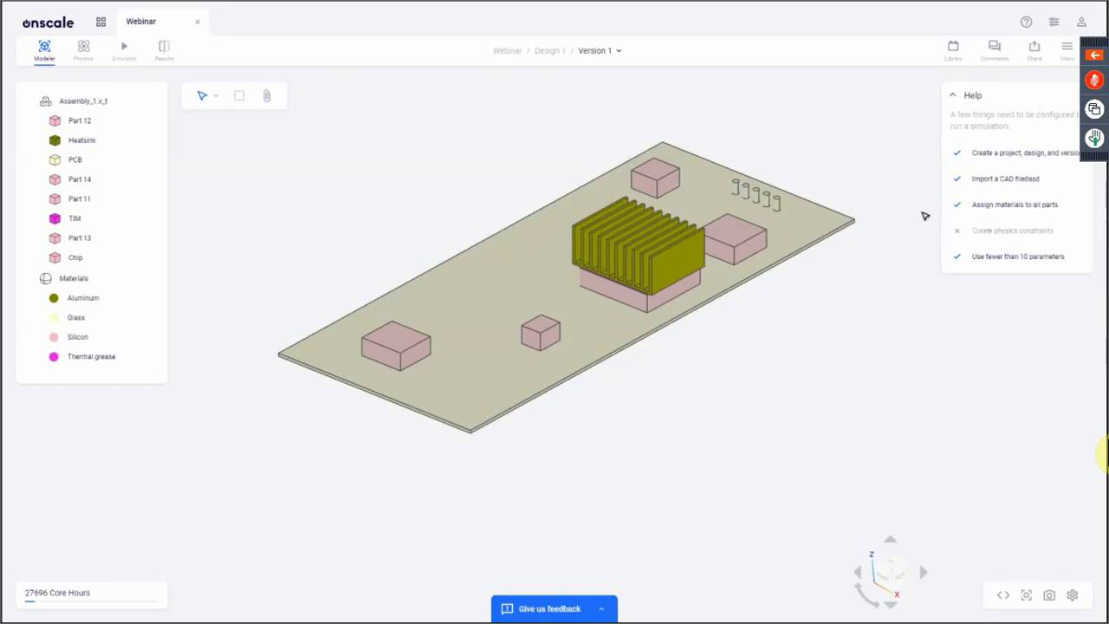
- Disable mechanical physics and enable thermal physics for the simulation of the board
left_click(83, 54)
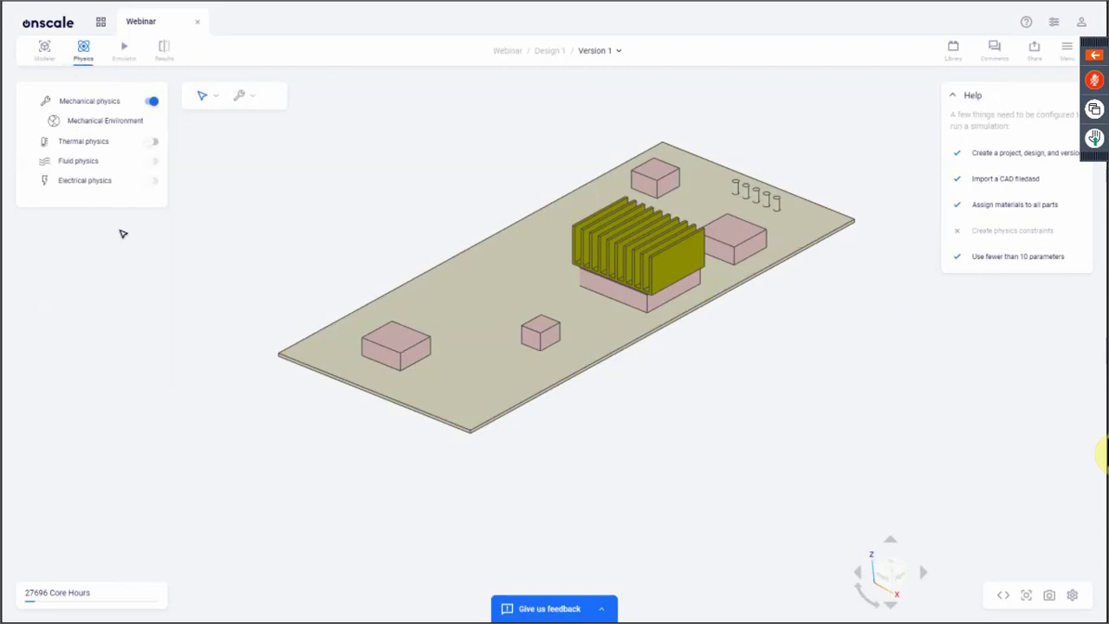
left_click(153, 102)
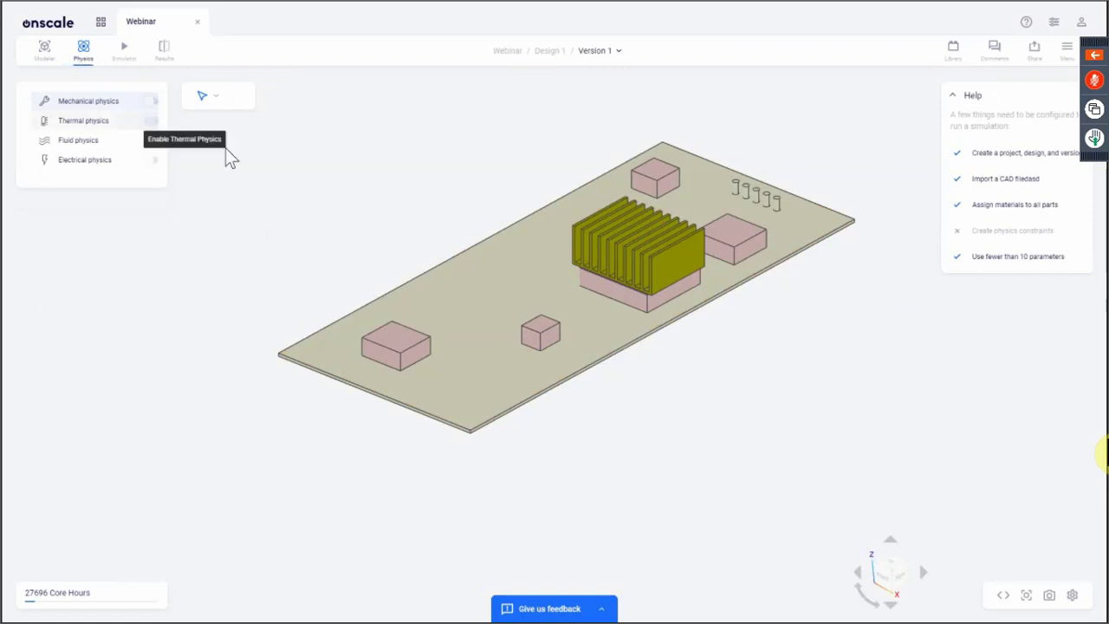
left_click(152, 121)
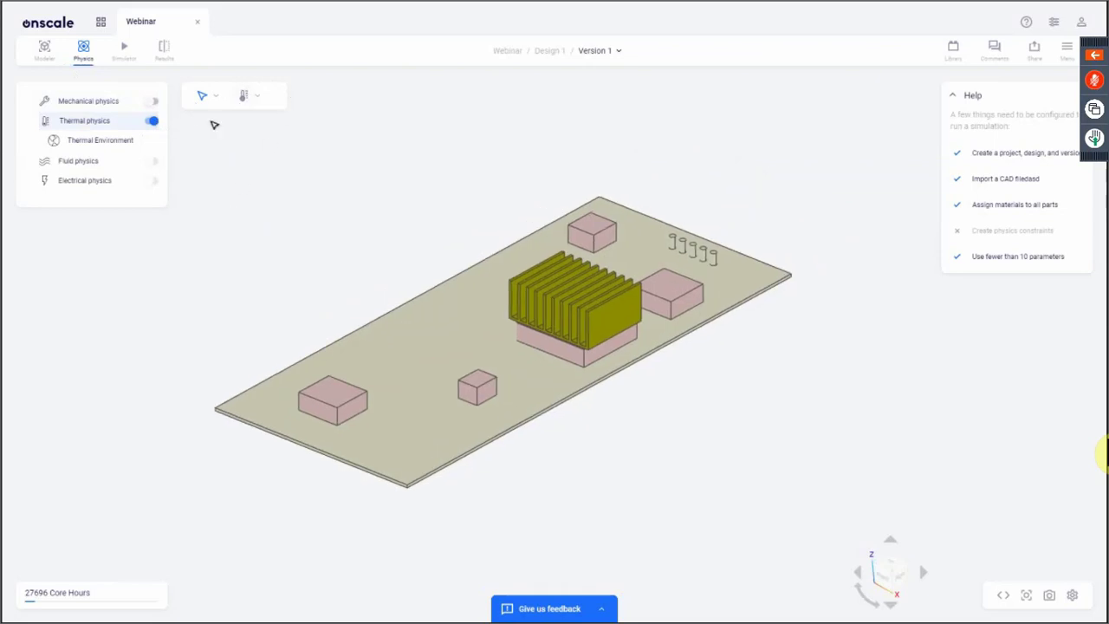
- Apply a total power load of 20 W to the Chip part beneath the heatsink
left_click(250, 97)
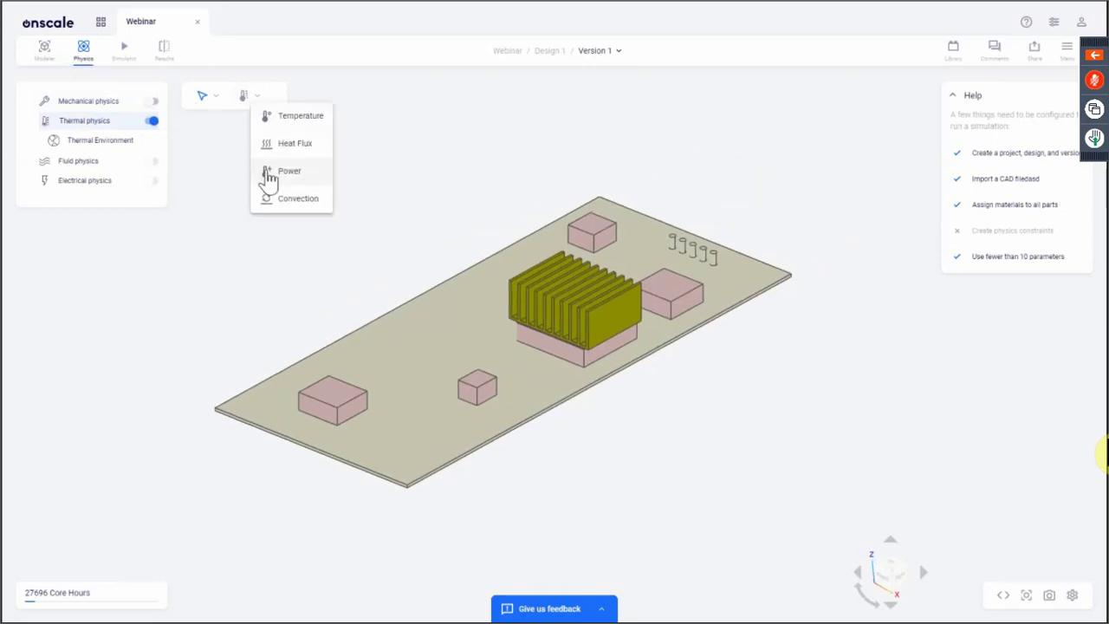
left_click(270, 176)
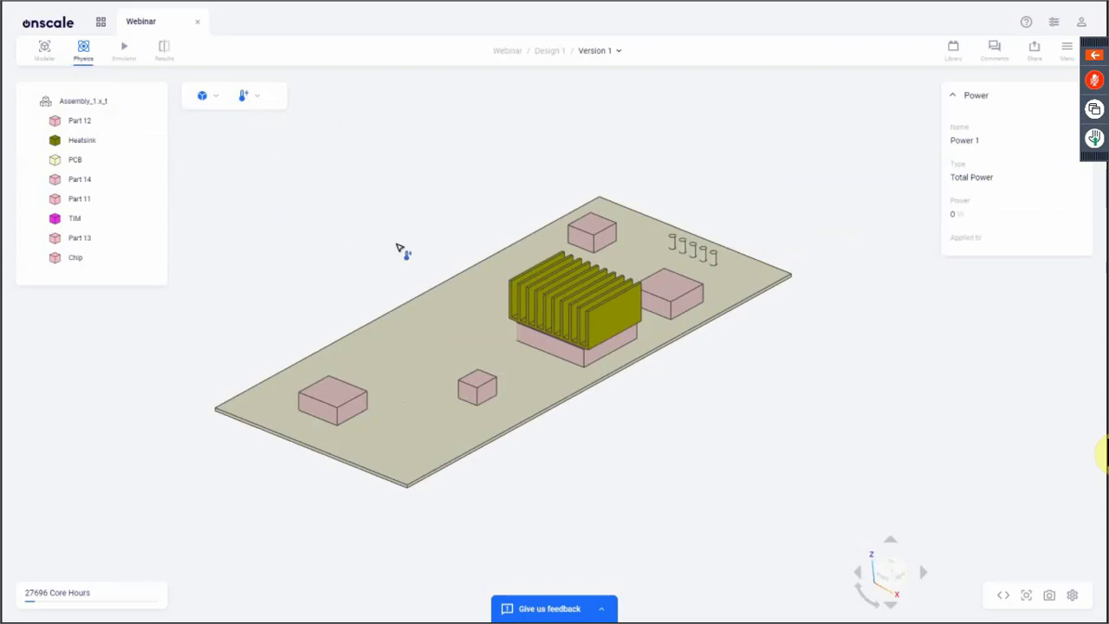
left_click(555, 350)
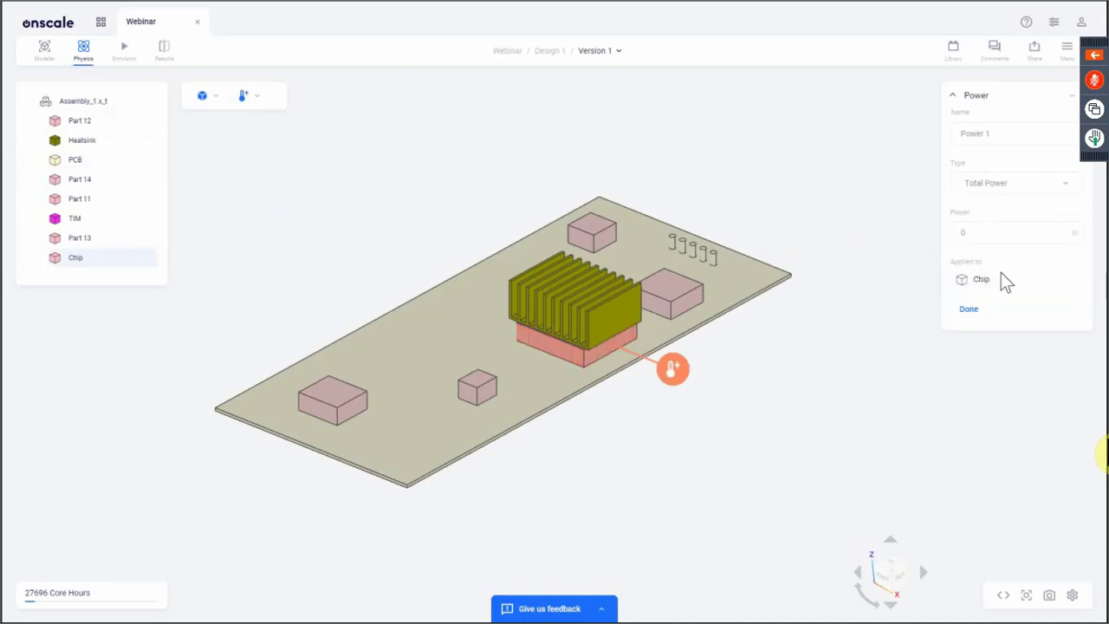
double_click(965, 232)
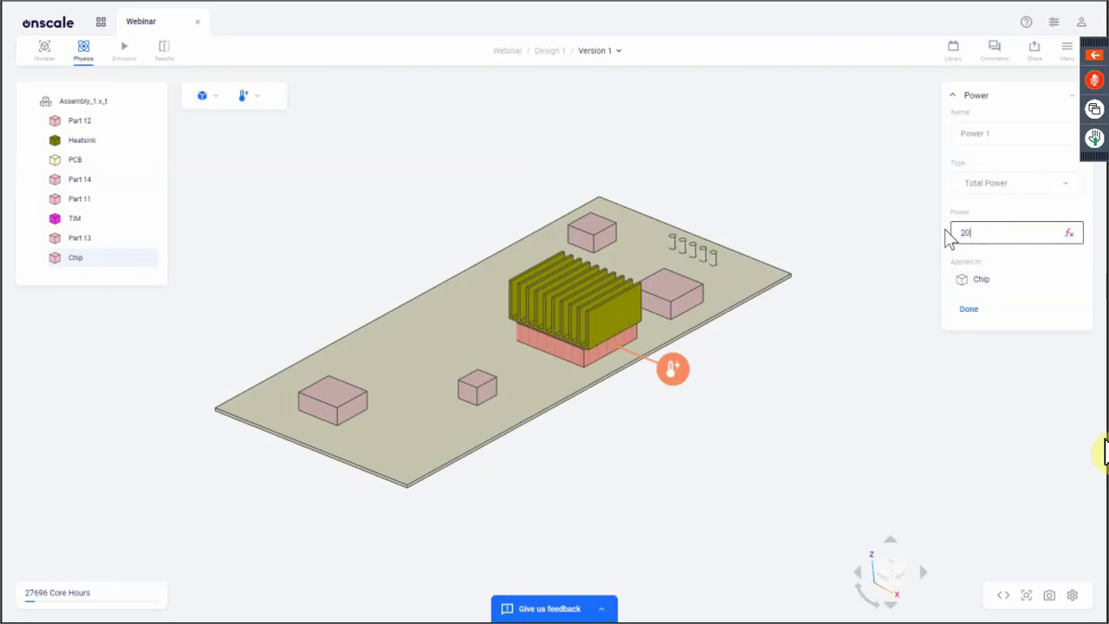
left_click(961, 310)
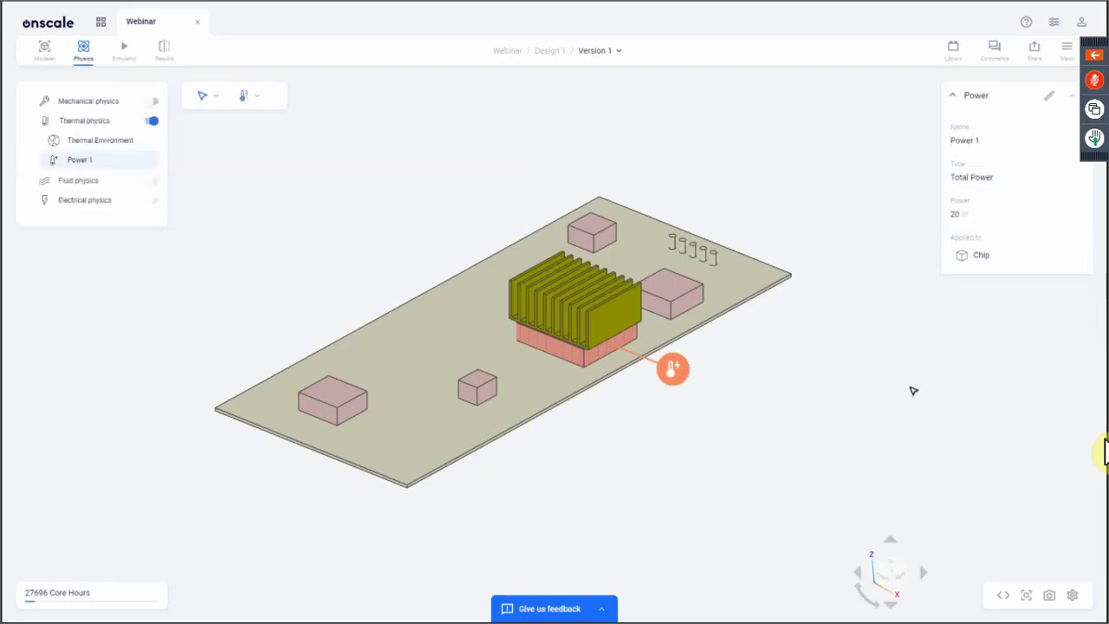
left_click(912, 391)
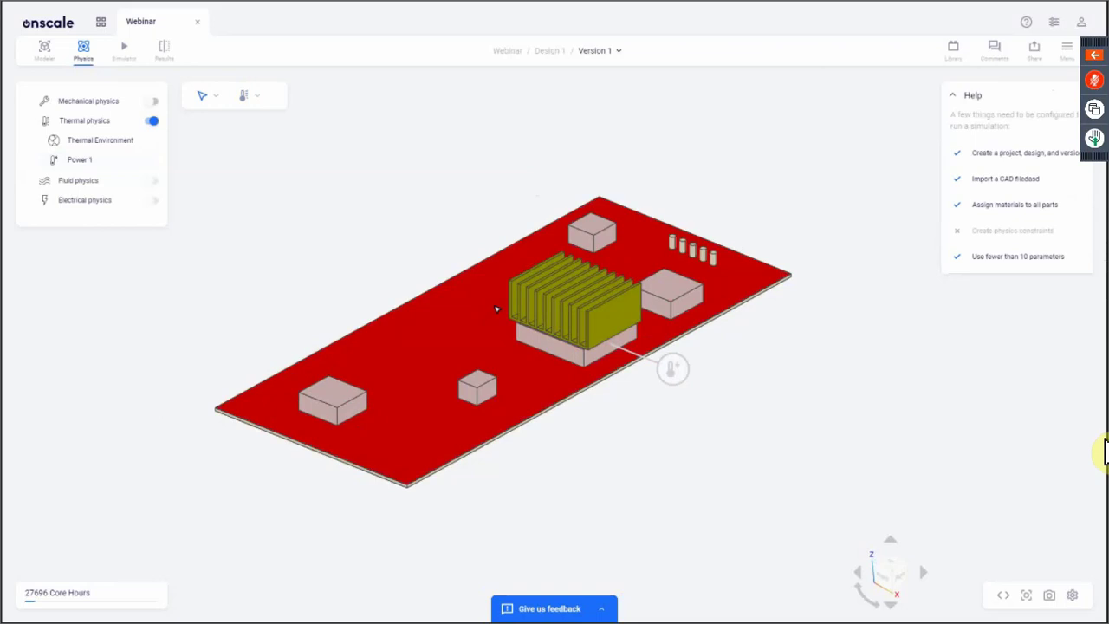
- Create a second total power load of 0.1 W on Part 14, Part 12, Part 11 and Part 13
left_click(263, 107)
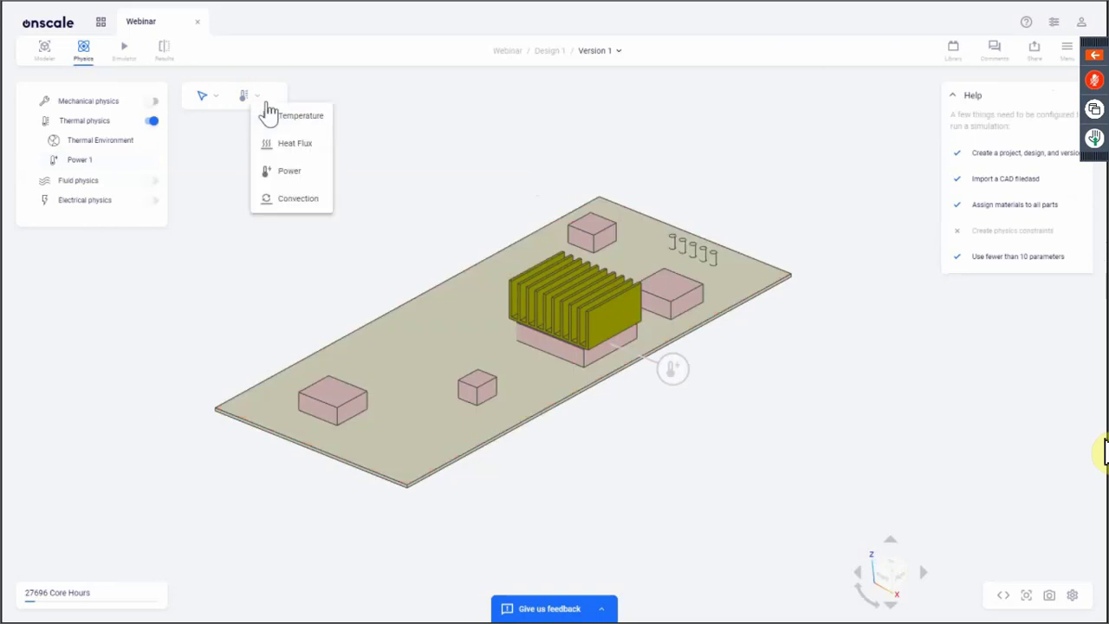
left_click(286, 173)
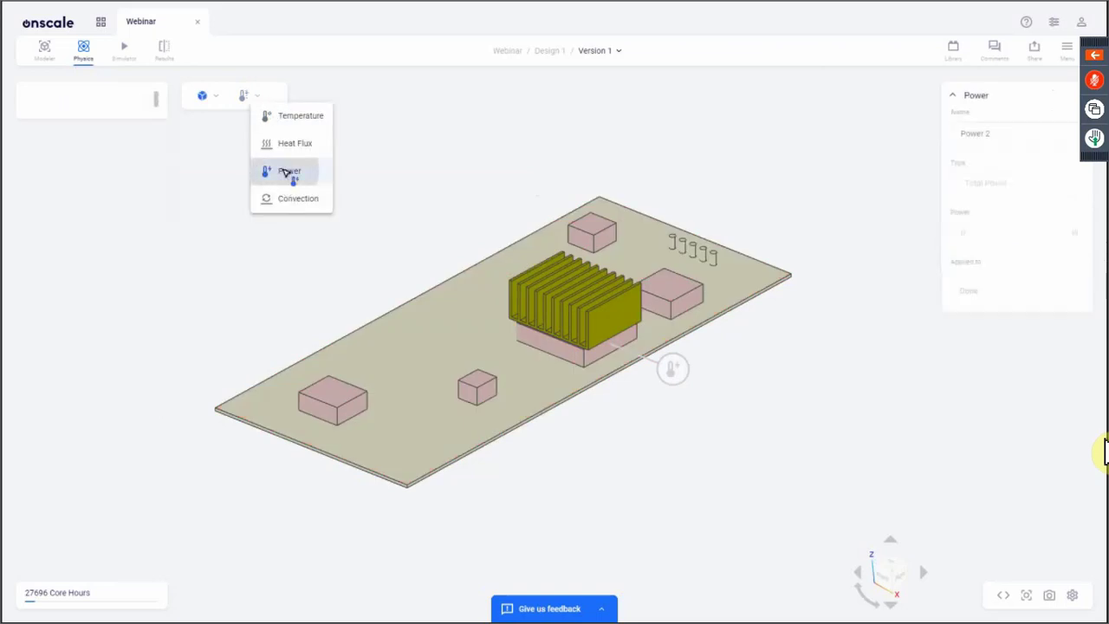
left_click(336, 400)
left_click(475, 388)
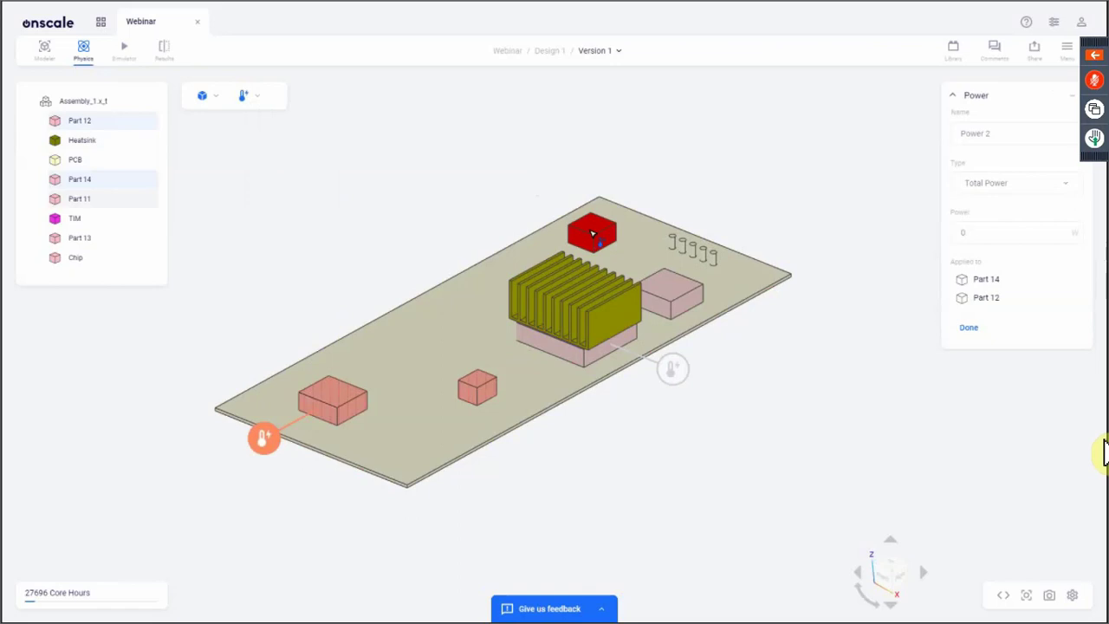
left_click(592, 232)
left_click(670, 303)
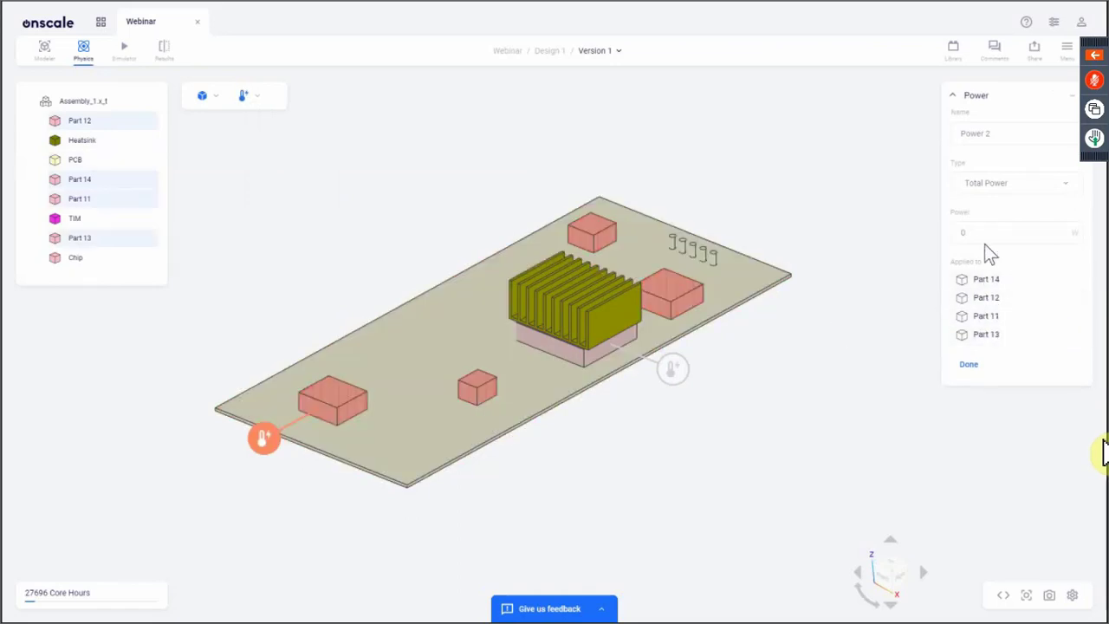
left_click(958, 231)
type("0")
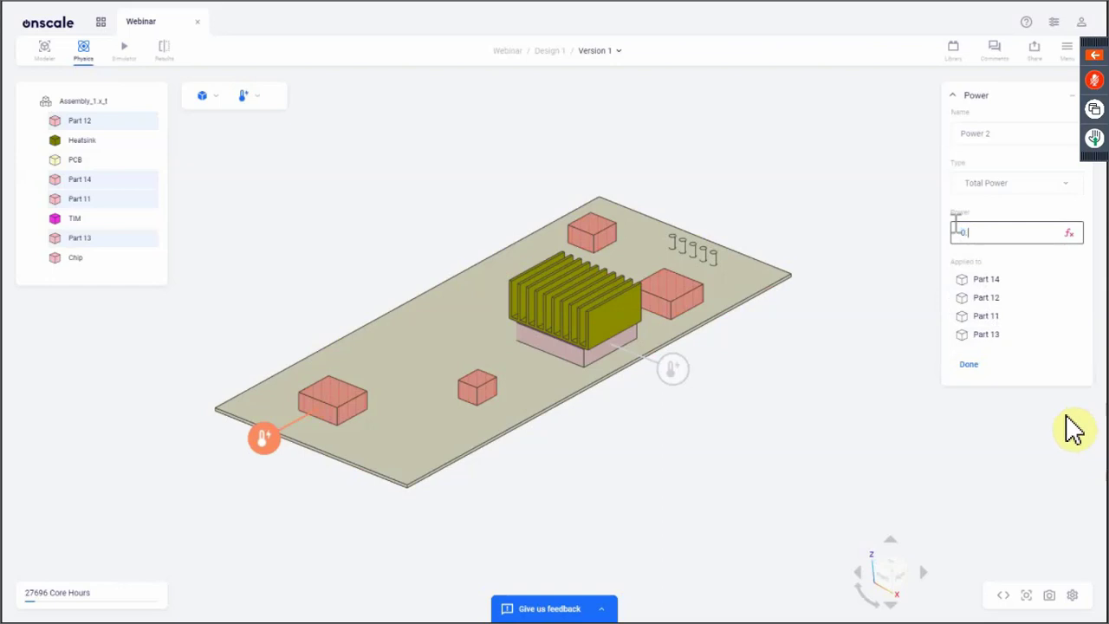
type(".1")
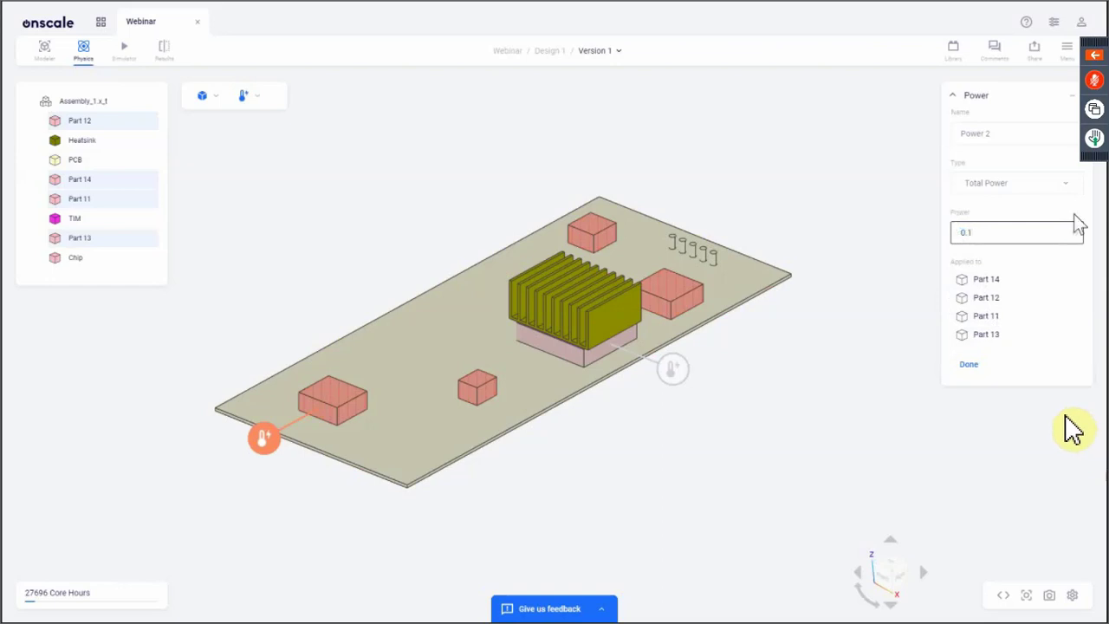
- Remove Part 12 from the 0.1 W power load and finish the load definition
left_click(1042, 291)
left_click(1072, 297)
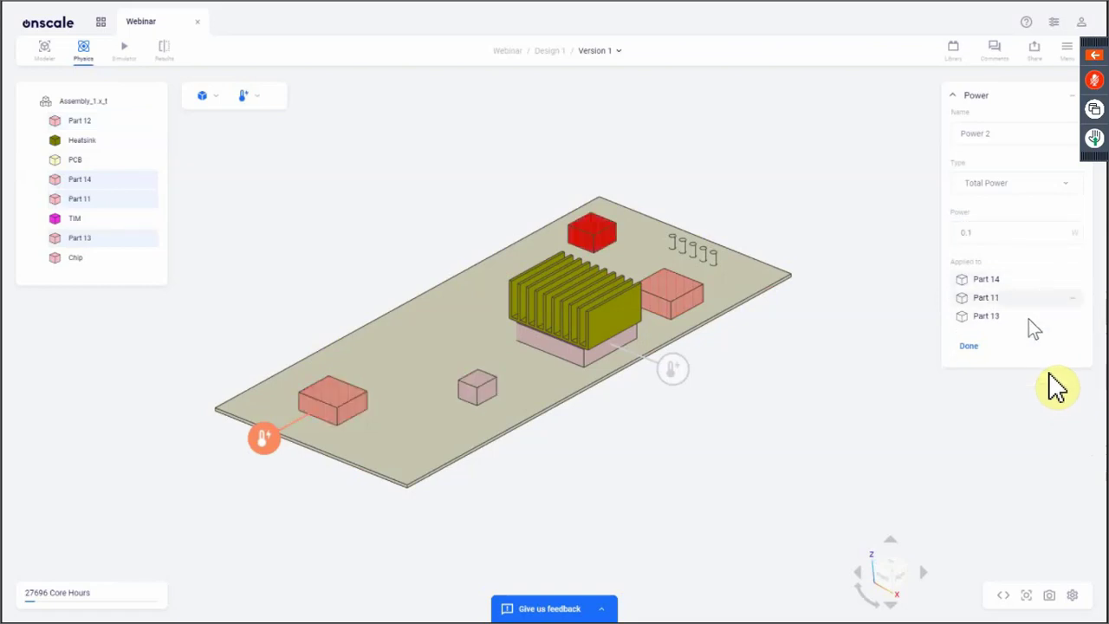
left_click(966, 347)
left_click(898, 387)
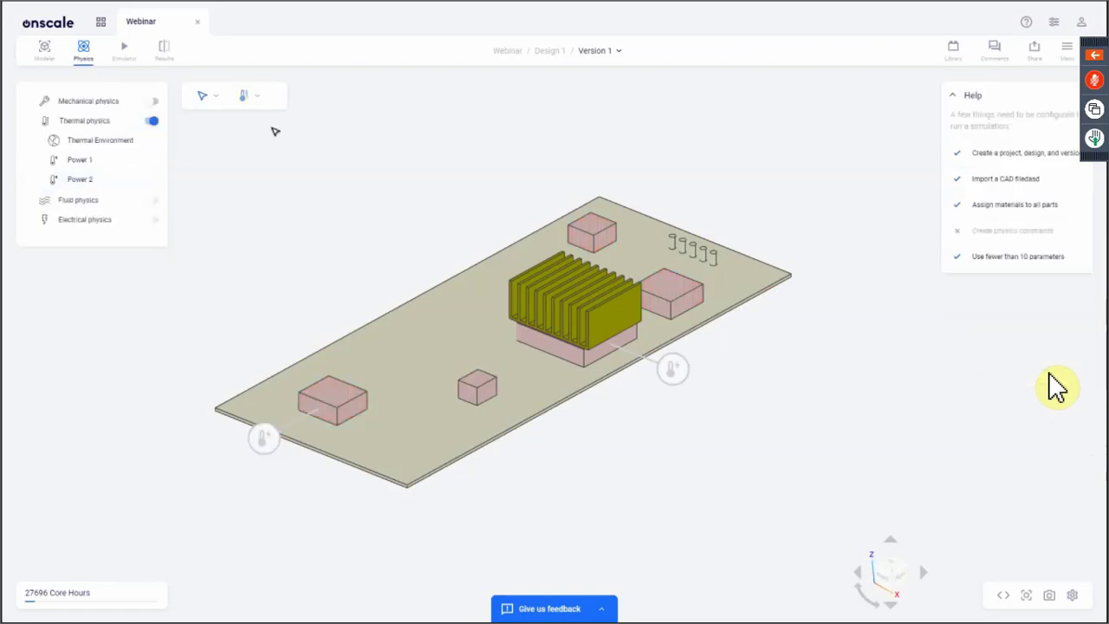
- Apply a heat flux of 500 to the top face of the smallest block, Part 12
left_click(255, 99)
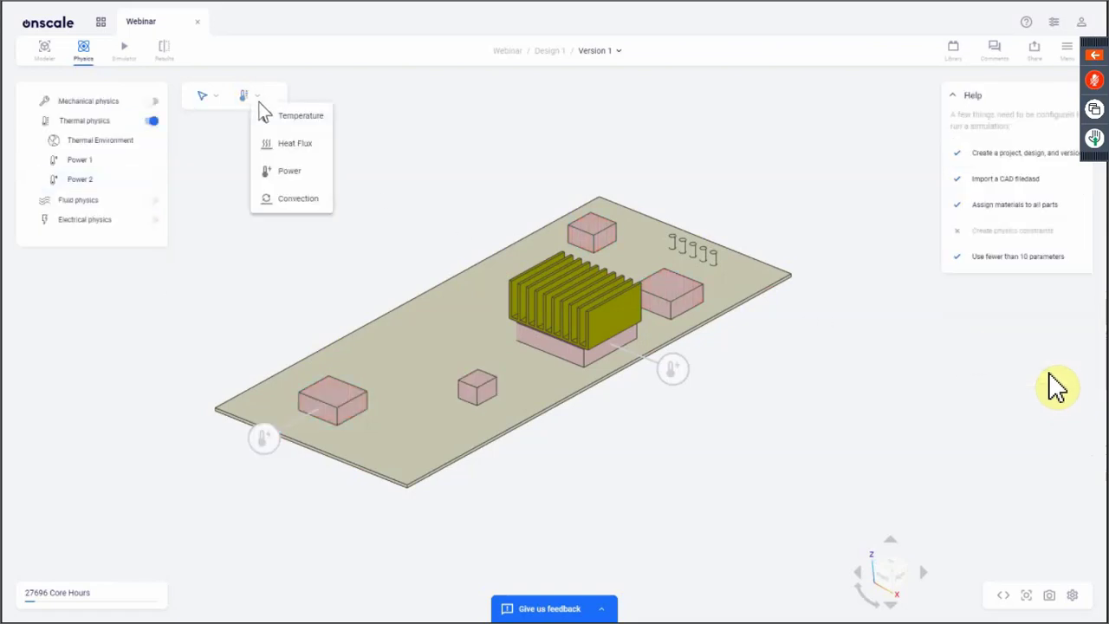
left_click(273, 149)
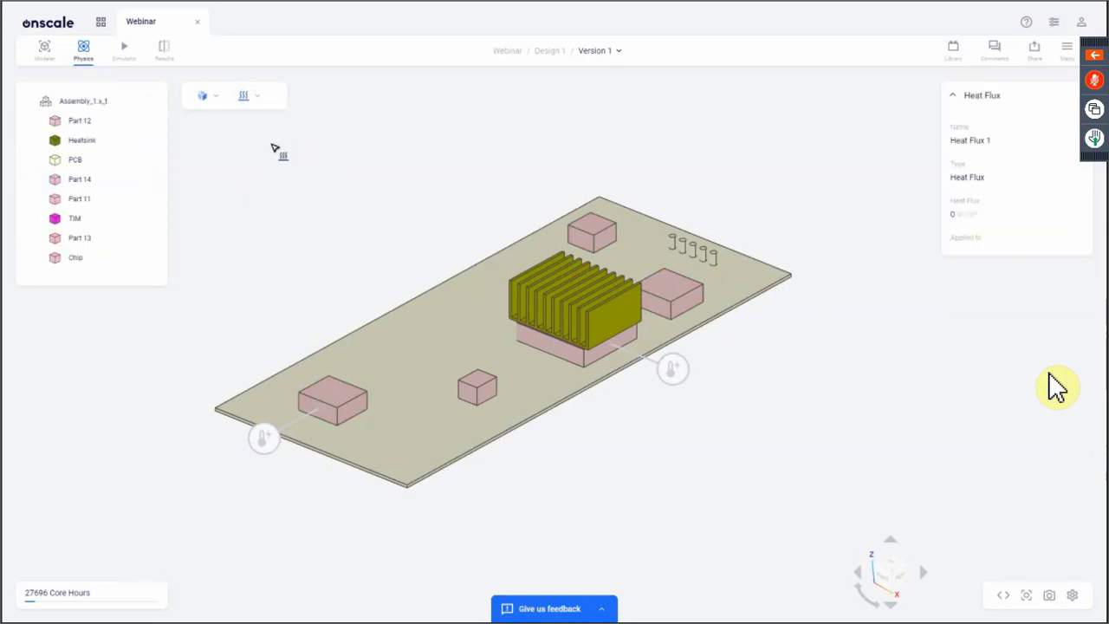
left_click(483, 380)
left_click(1007, 227)
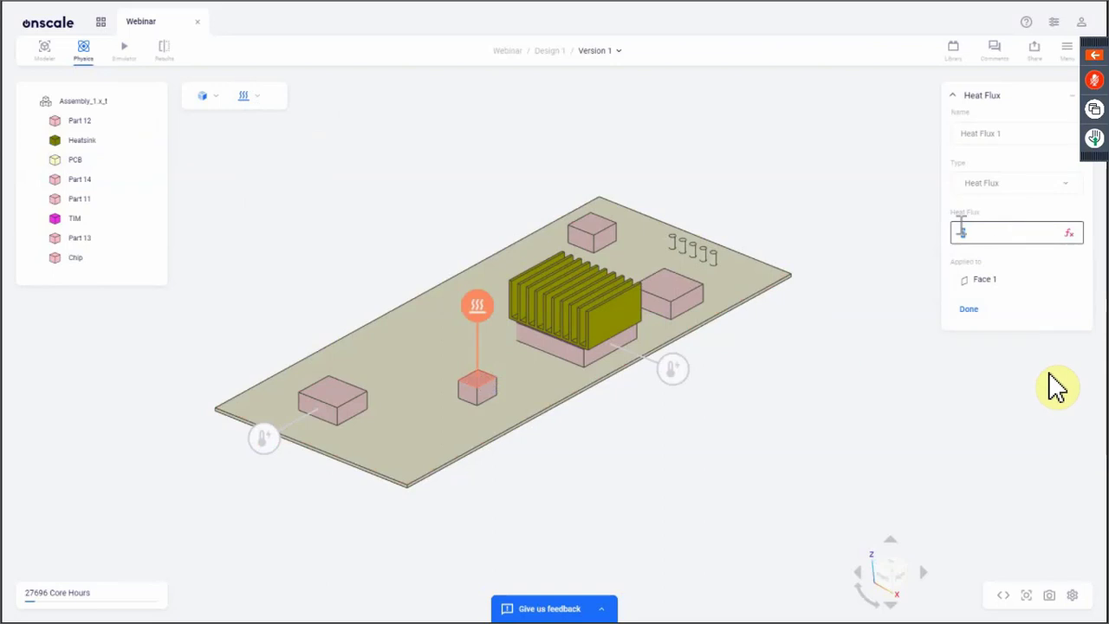
key("Return")
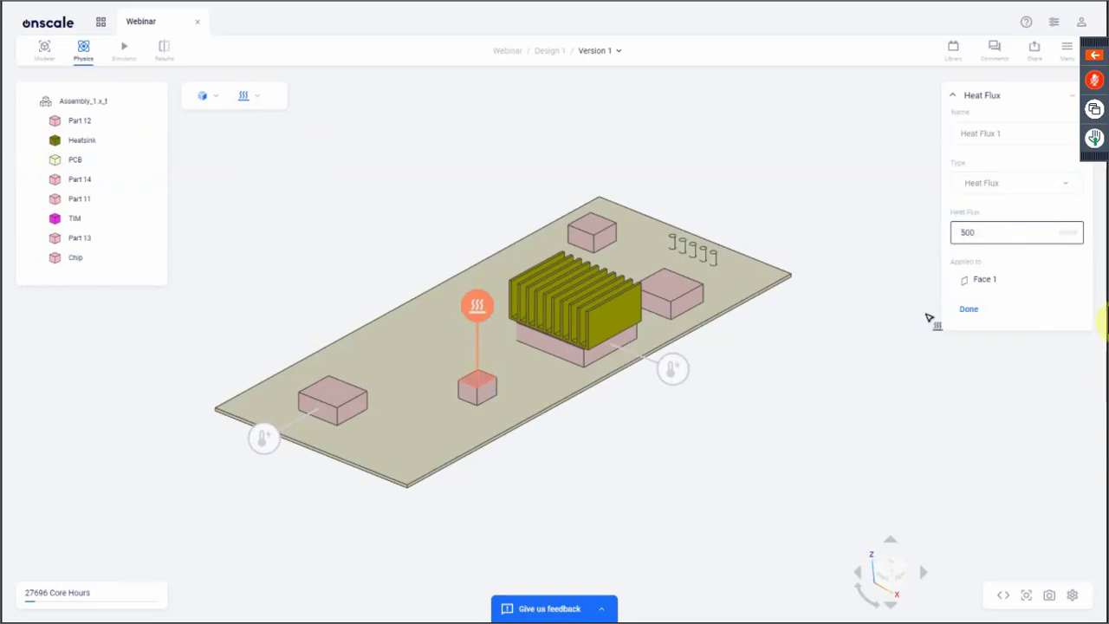
left_click(967, 310)
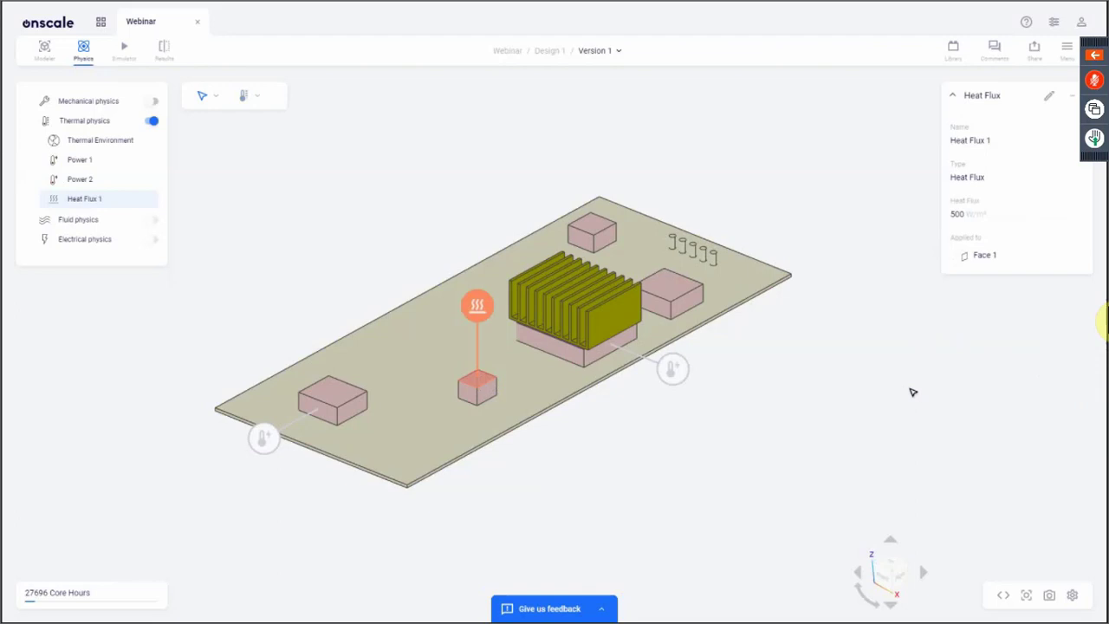
left_click(912, 392)
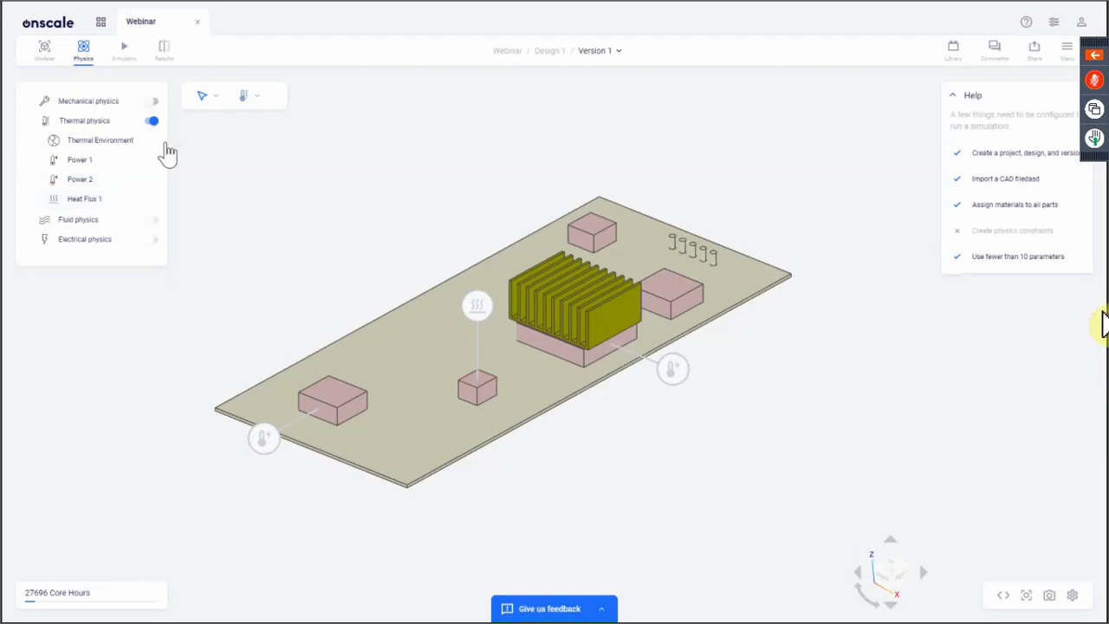
- Review the values and assigned geometry of both power loads and the heat flux
left_click(77, 161)
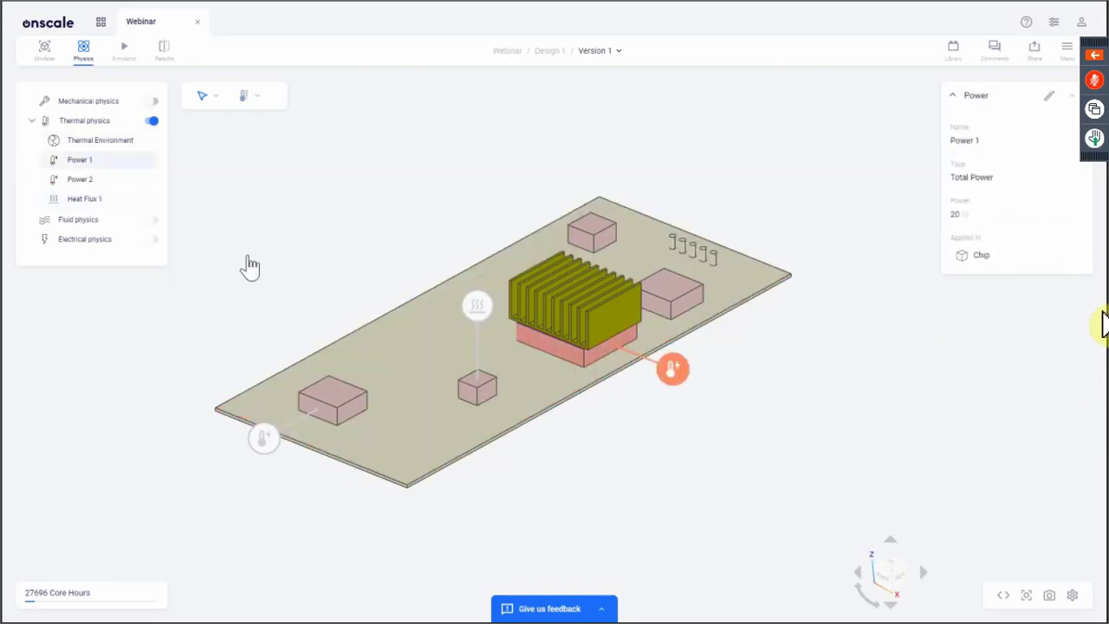
left_click(116, 180)
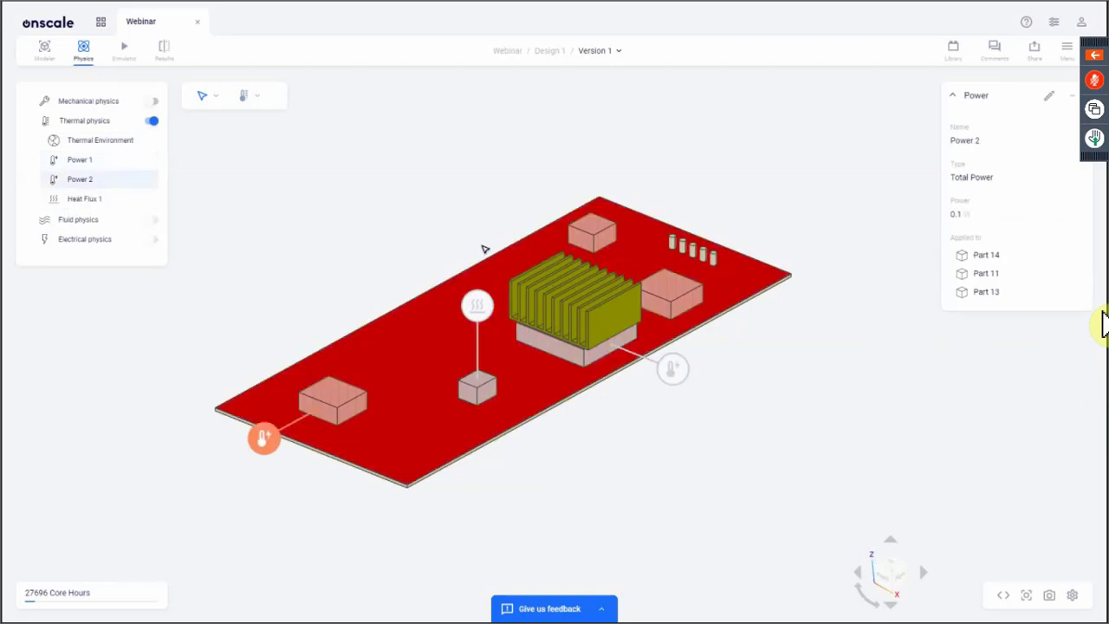
left_click(91, 204)
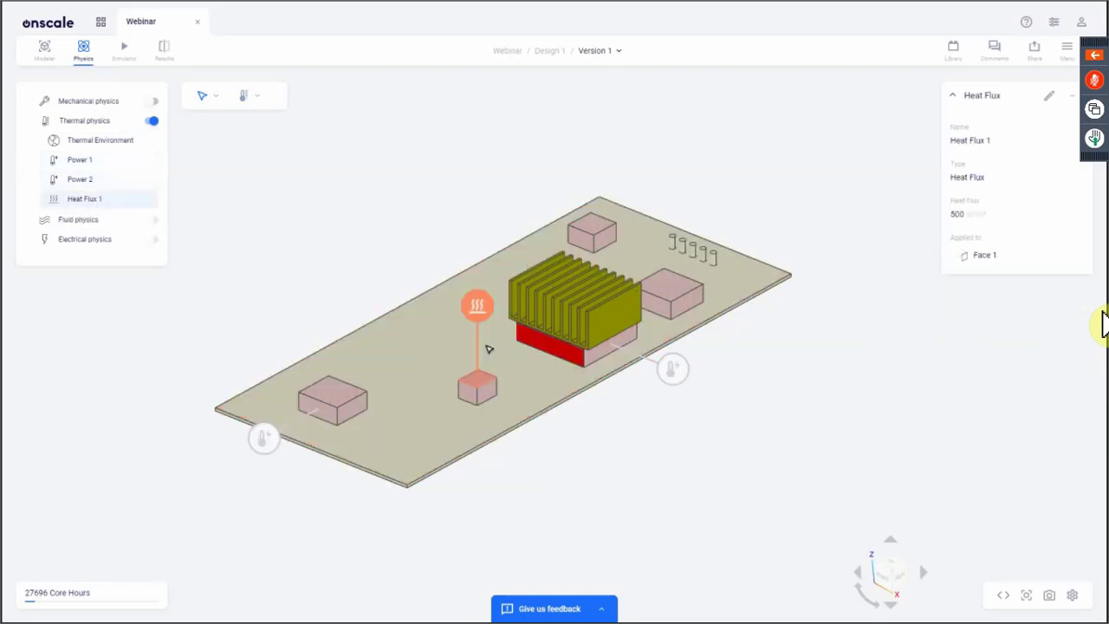
left_click(338, 240)
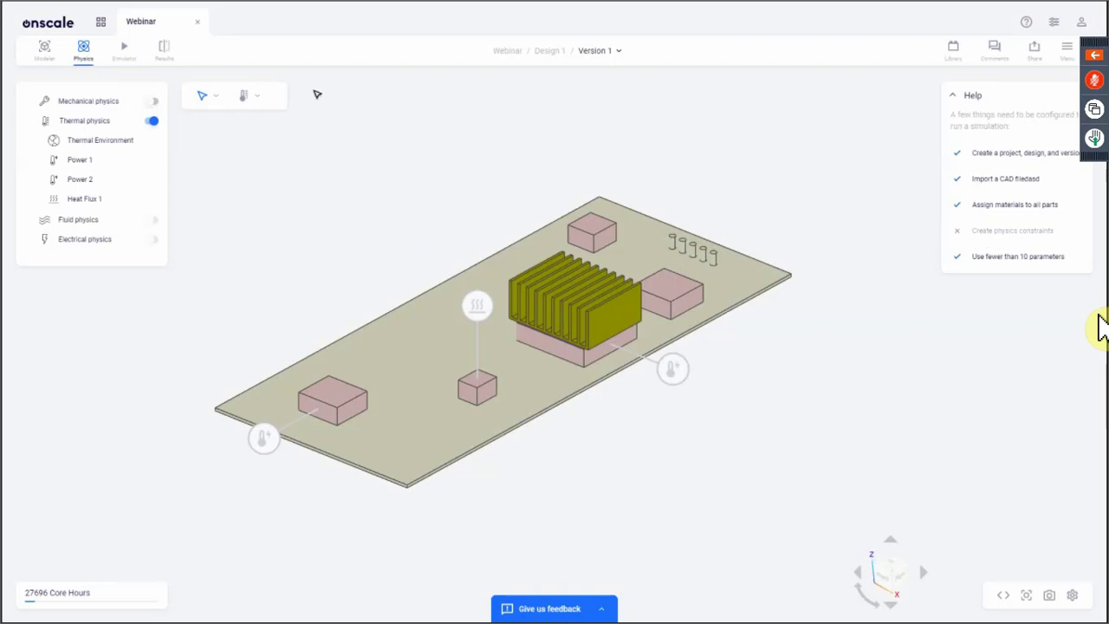
- Create a convection condition with ambient reference temperature on all heatsink faces, Face 6 through Face 47
left_click(253, 97)
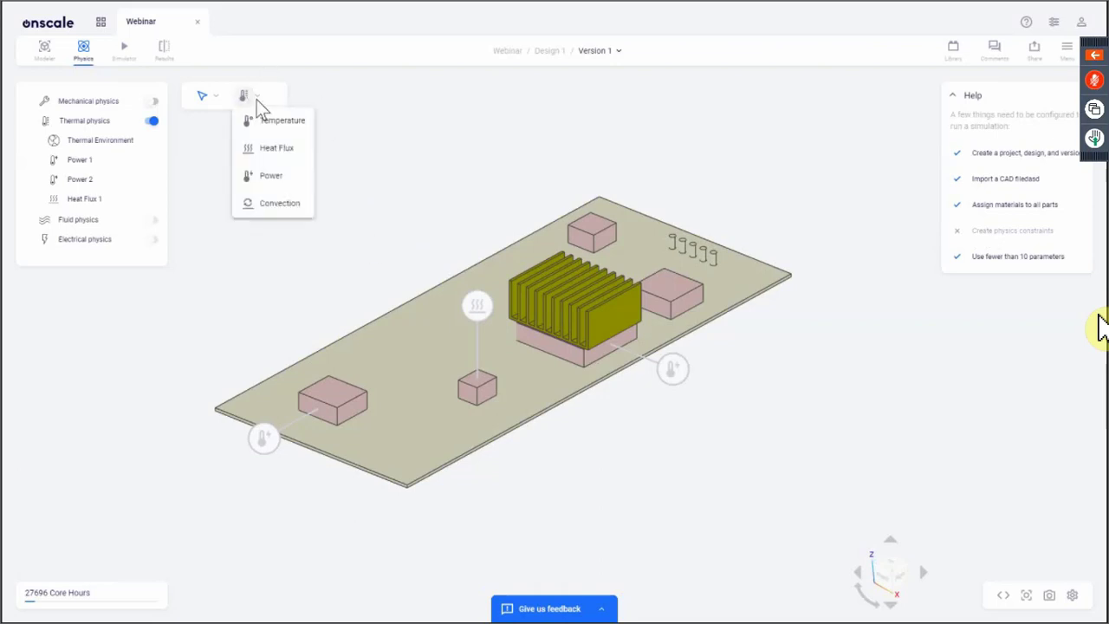
left_click(281, 205)
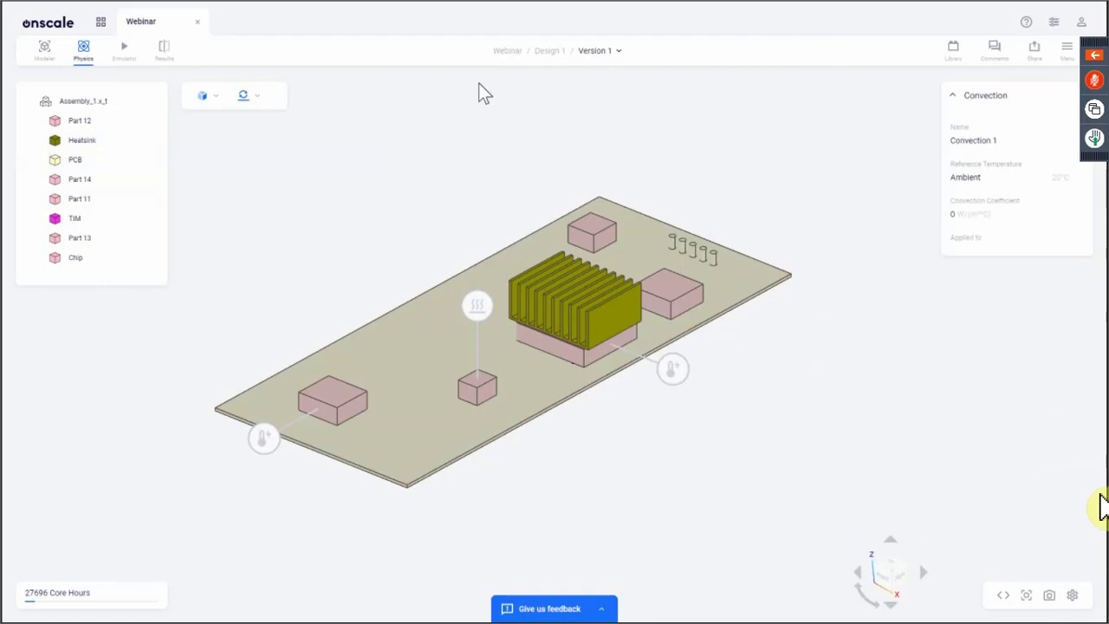
left_click(41, 141)
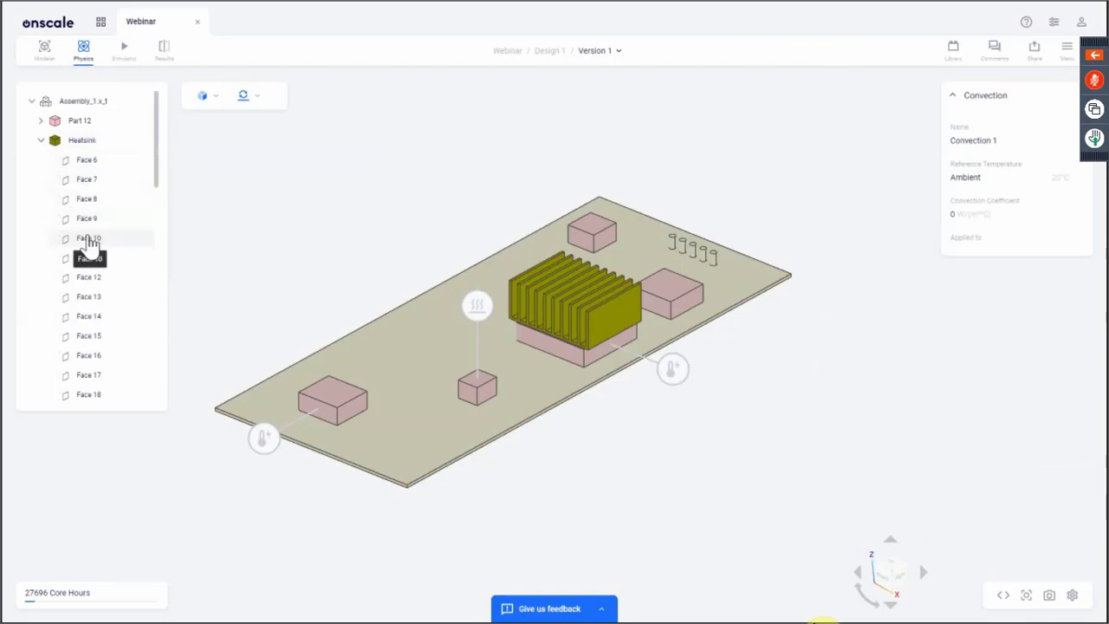
left_click(85, 161)
scroll(104, 312, "down", 10)
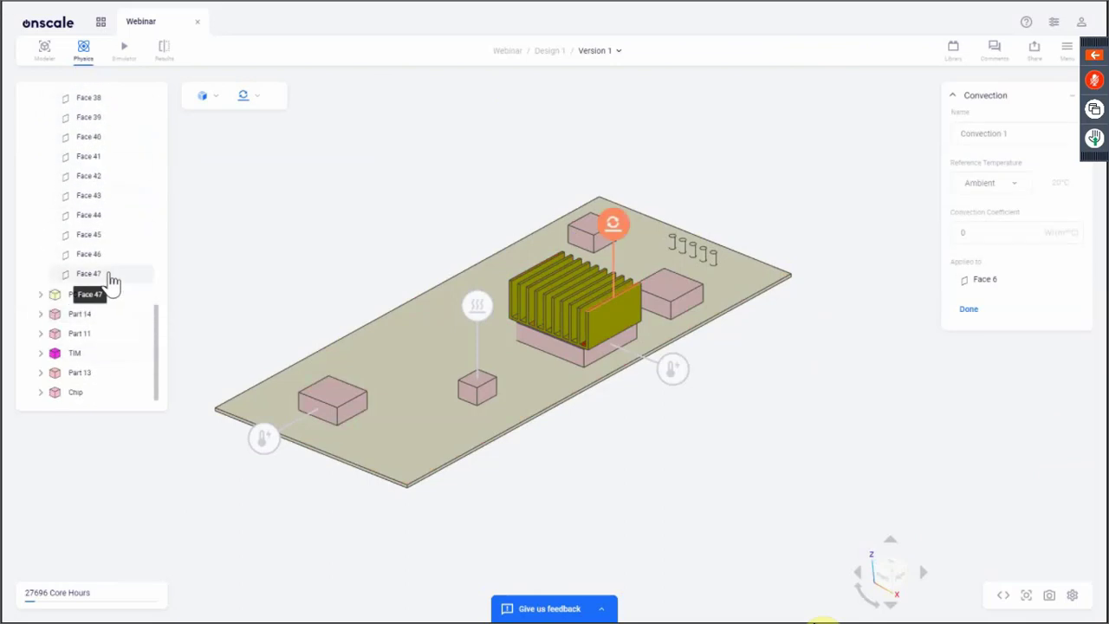
left_click(110, 274, "shift")
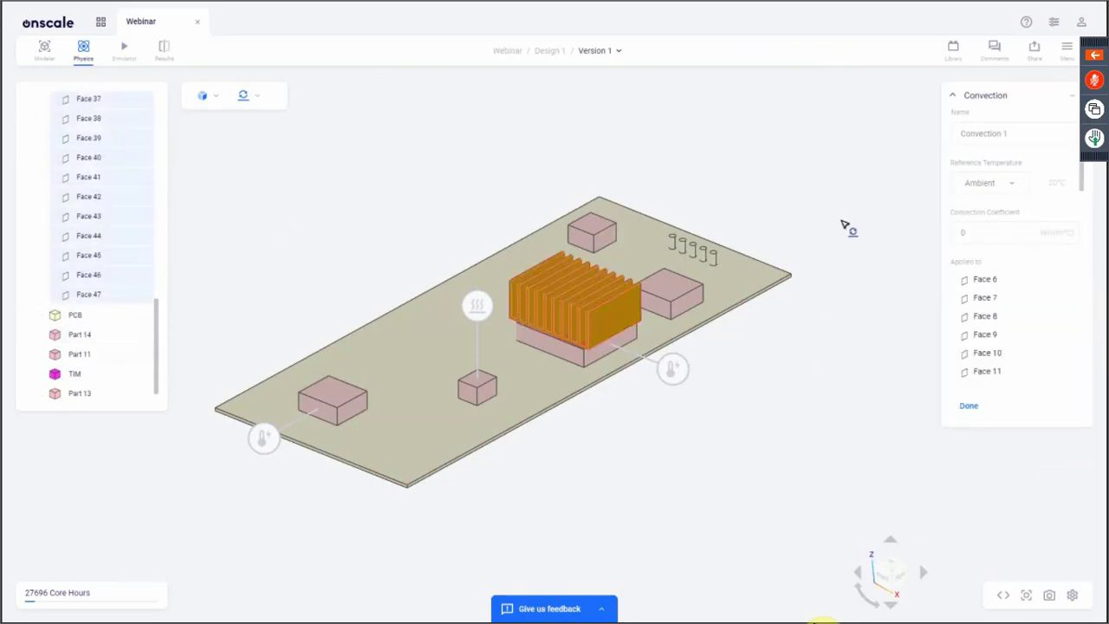
left_click(968, 407)
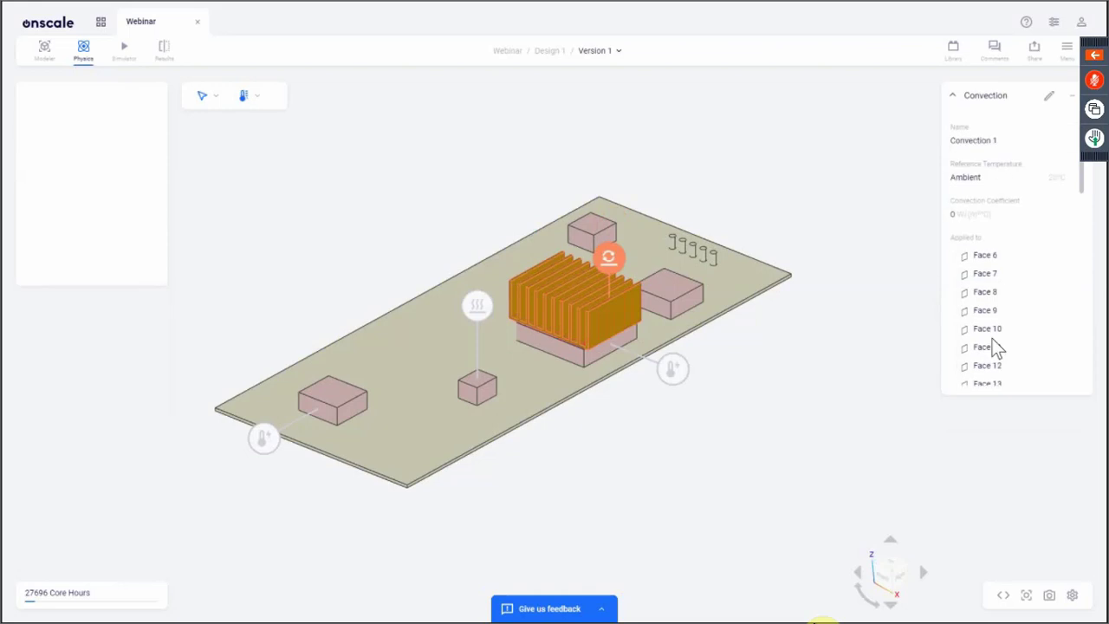
- Set the heatsink convection coefficient to 15 W/(m²·°C)
left_click(1046, 102)
left_click(964, 232)
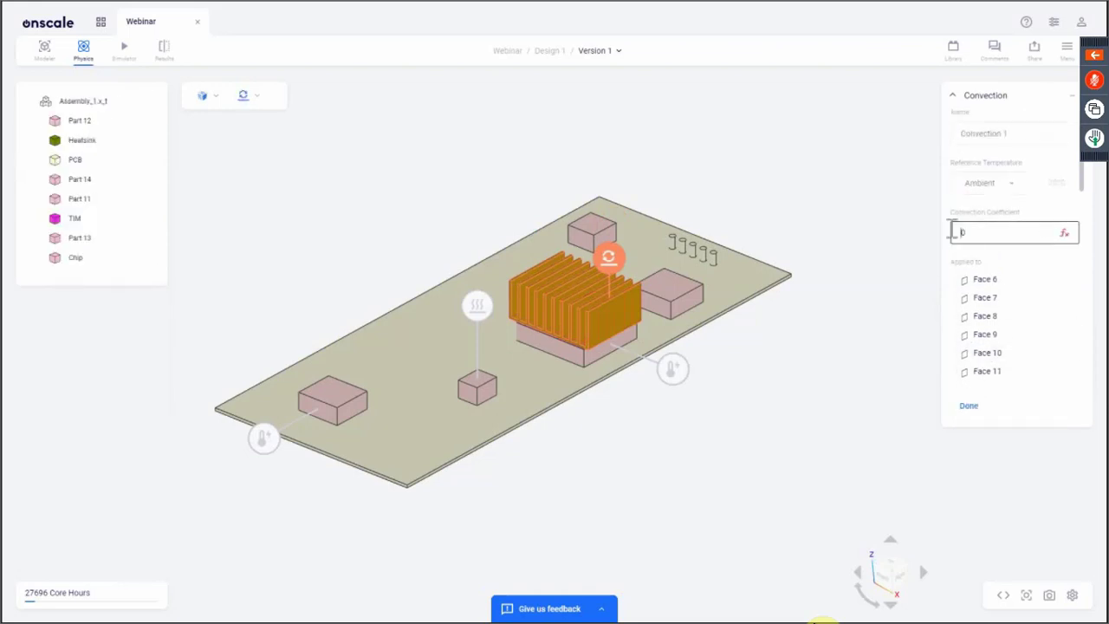
left_click_drag(964, 232, 957, 222)
type("15")
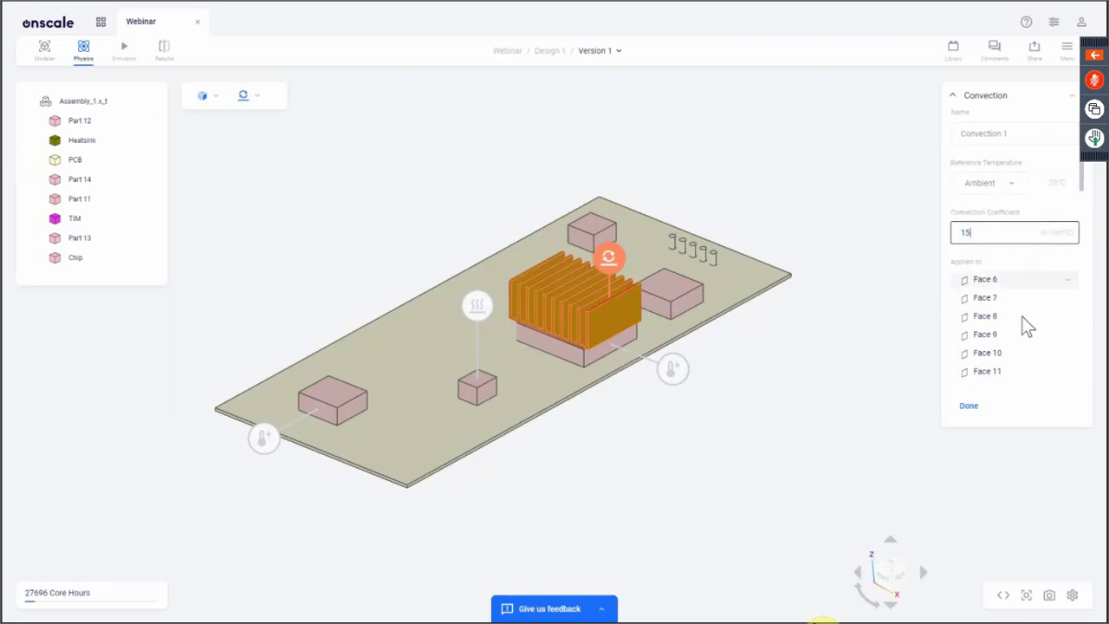
left_click(967, 409)
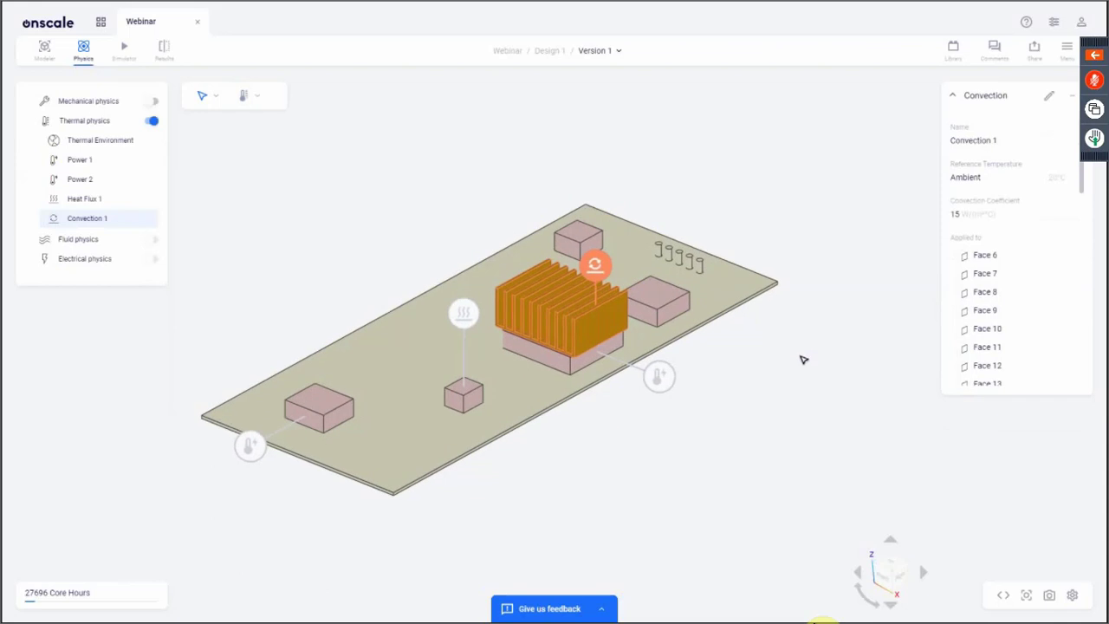
left_click(305, 208)
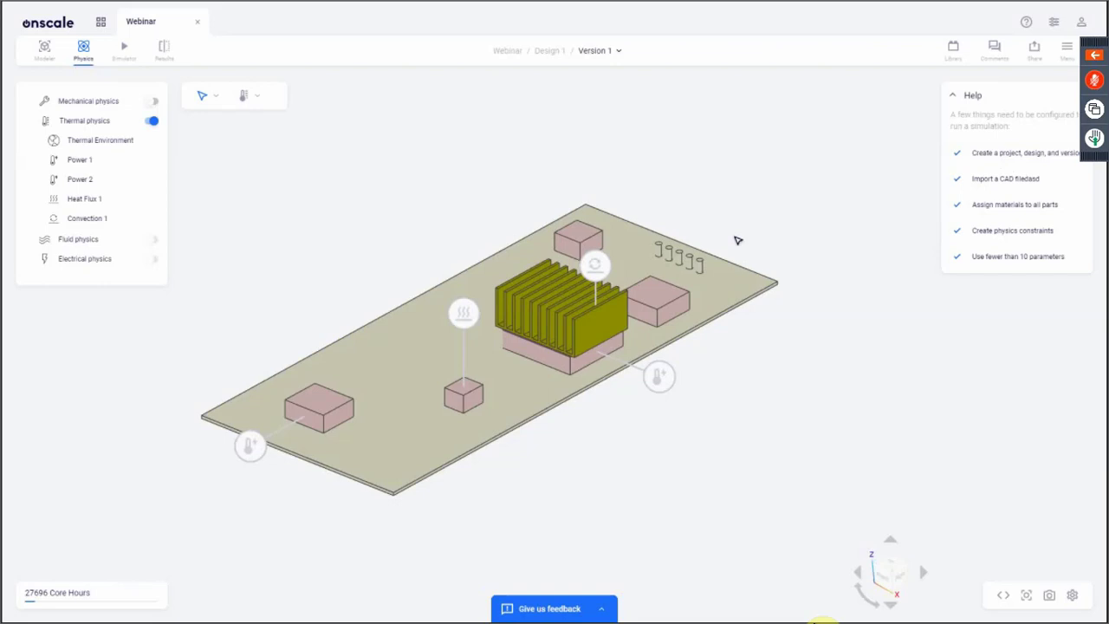
- Move from the physics setup to the Simulator stage of the current study
left_click(126, 54)
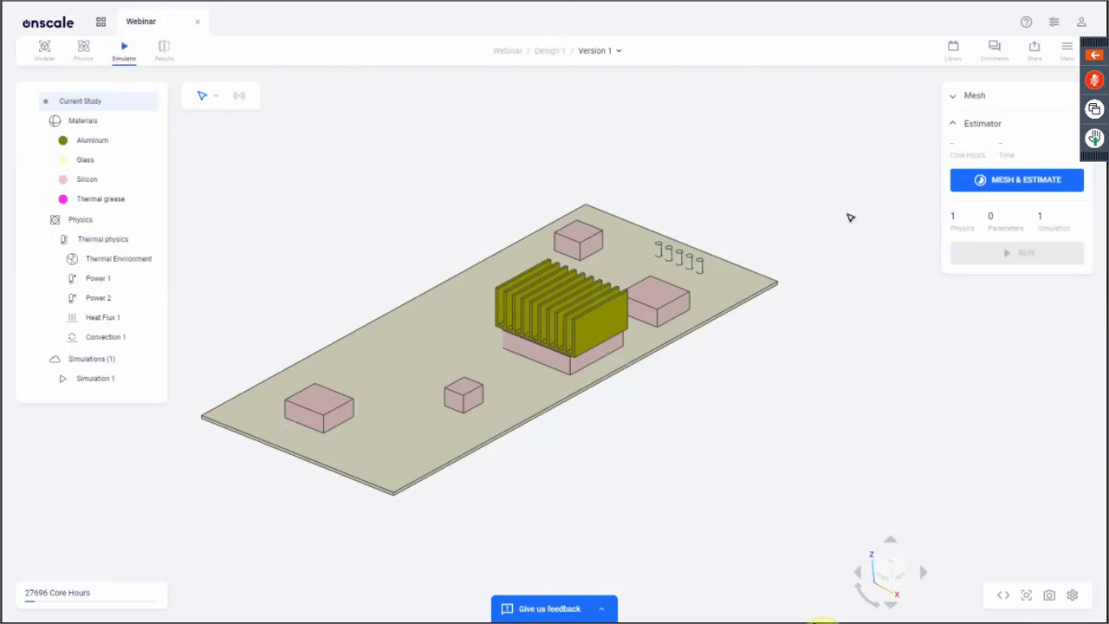
- Generate the mesh and estimate the core hours and run time for the current study
left_click(1047, 184)
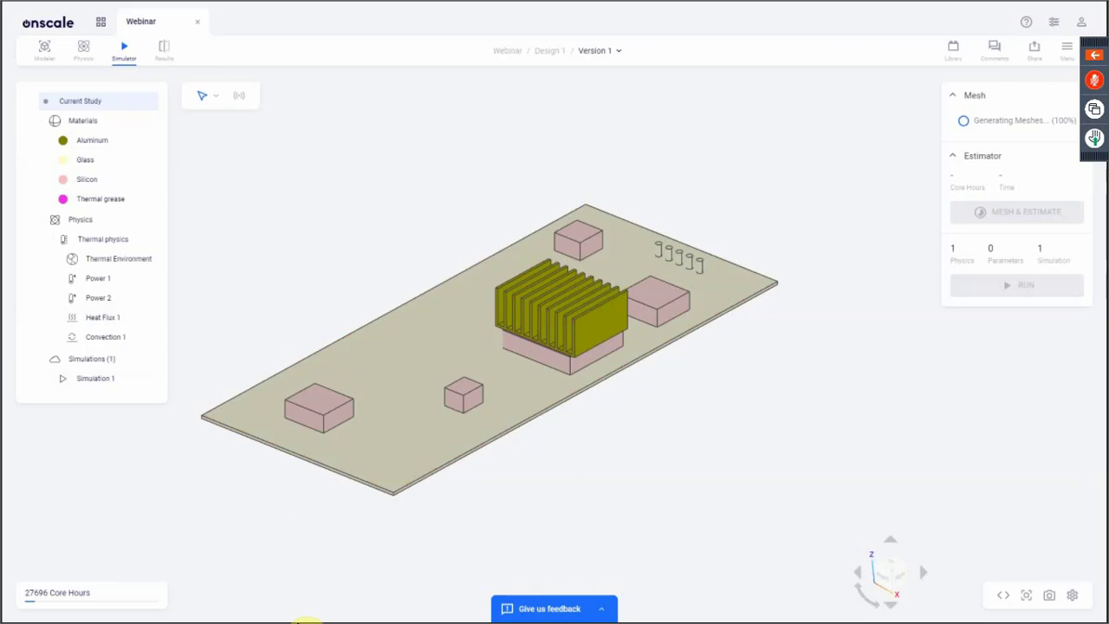
- Switch to the Demo project's dashboard in full screen, collapse its version history and view the details of Thermal Study 2
left_click_drag(0, 361, 428, 8)
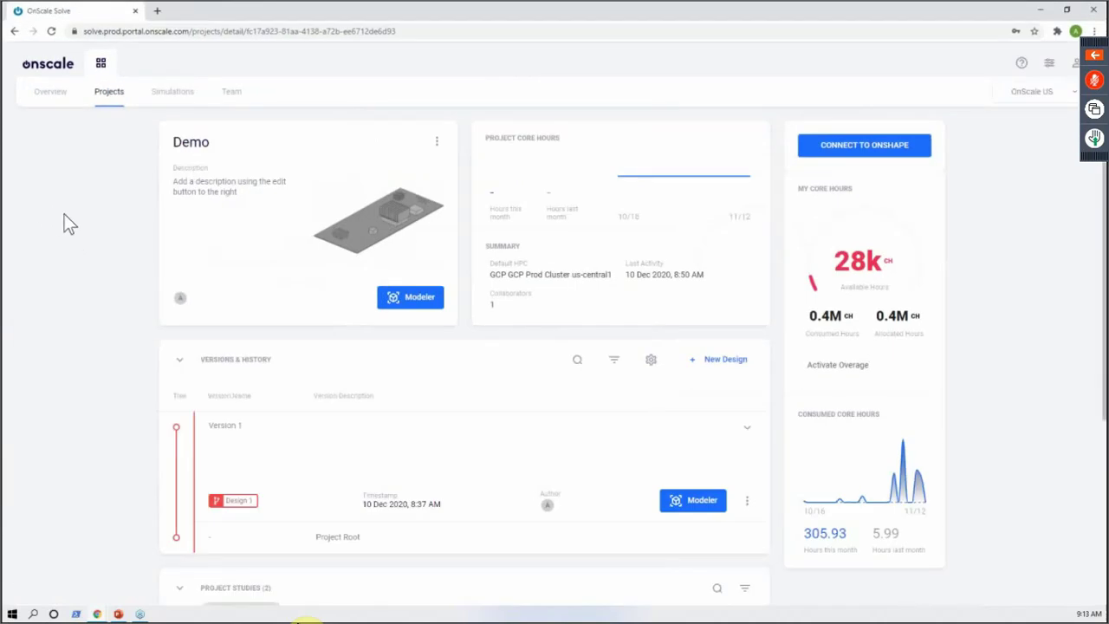
key("F11")
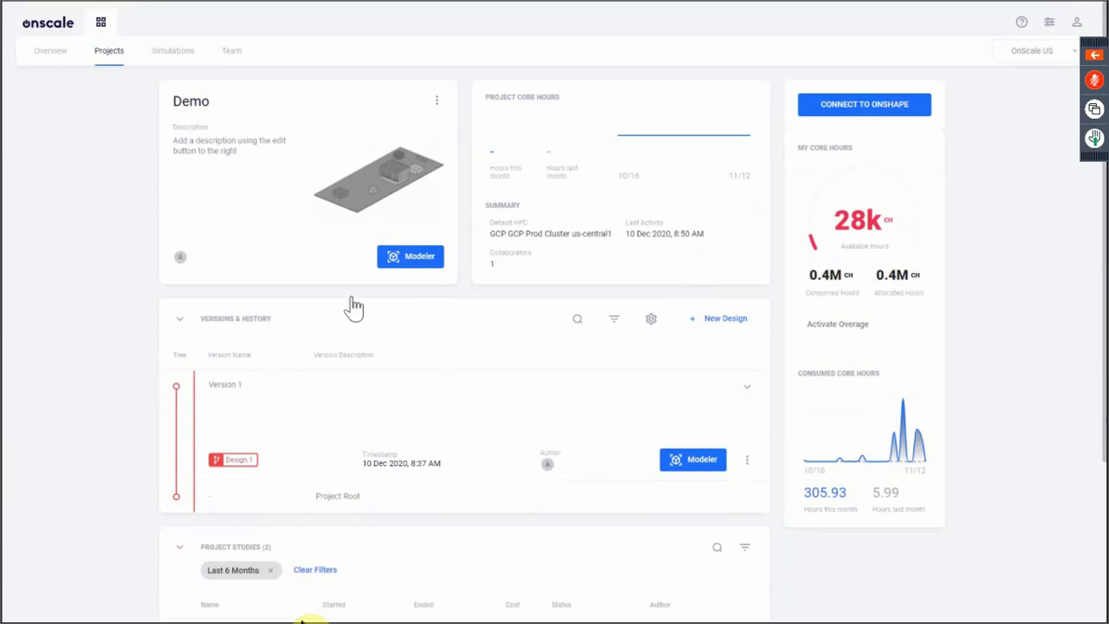
scroll(210, 359, "down", 1)
scroll(200, 242, "up", 1)
left_click(181, 259)
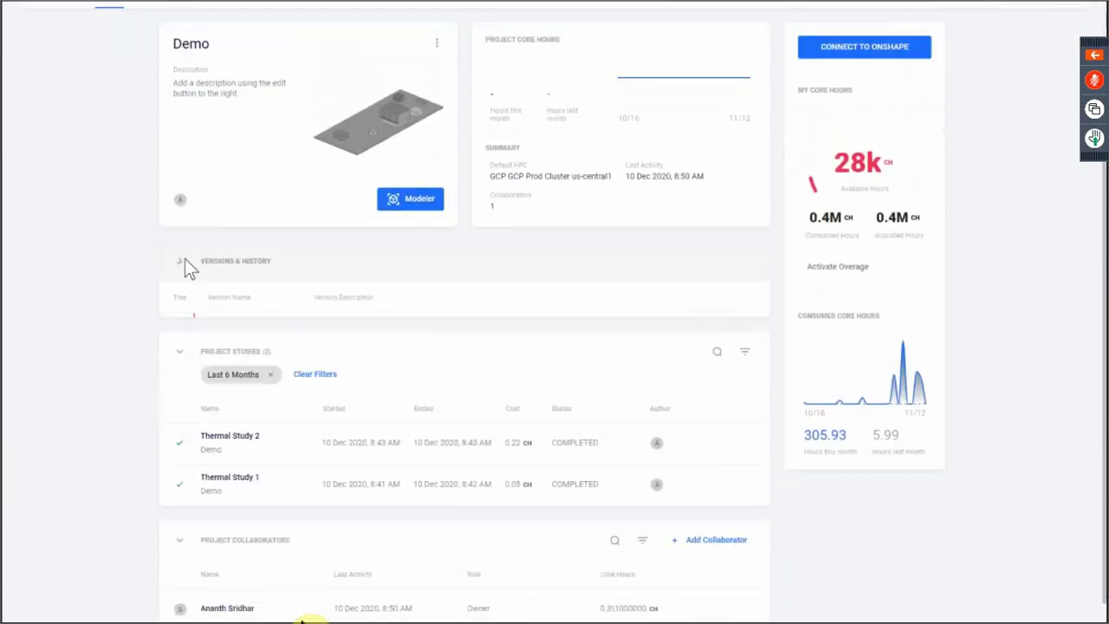
scroll(260, 156, "up", 1)
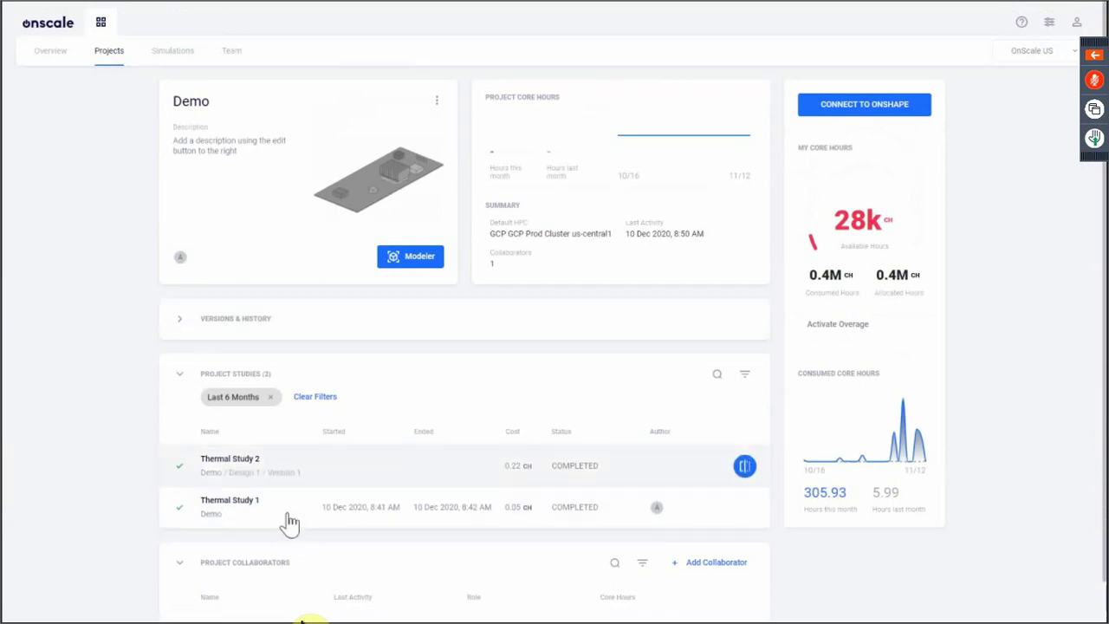
left_click(530, 476)
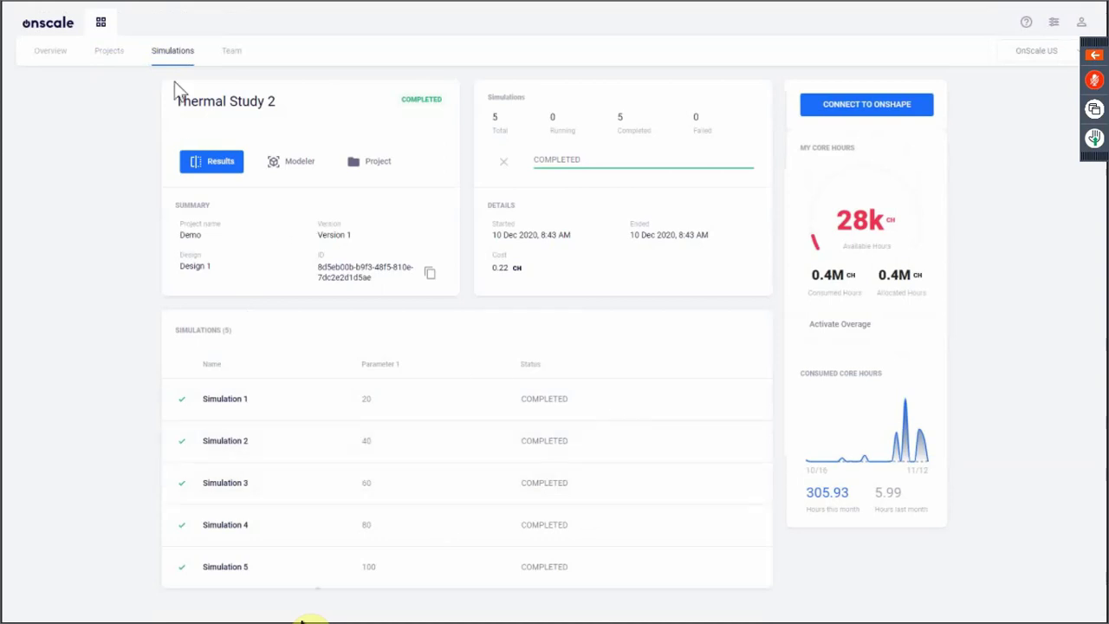
- Return to the Demo project from the projects list and review its versions, studies and collaborators
left_click(110, 52)
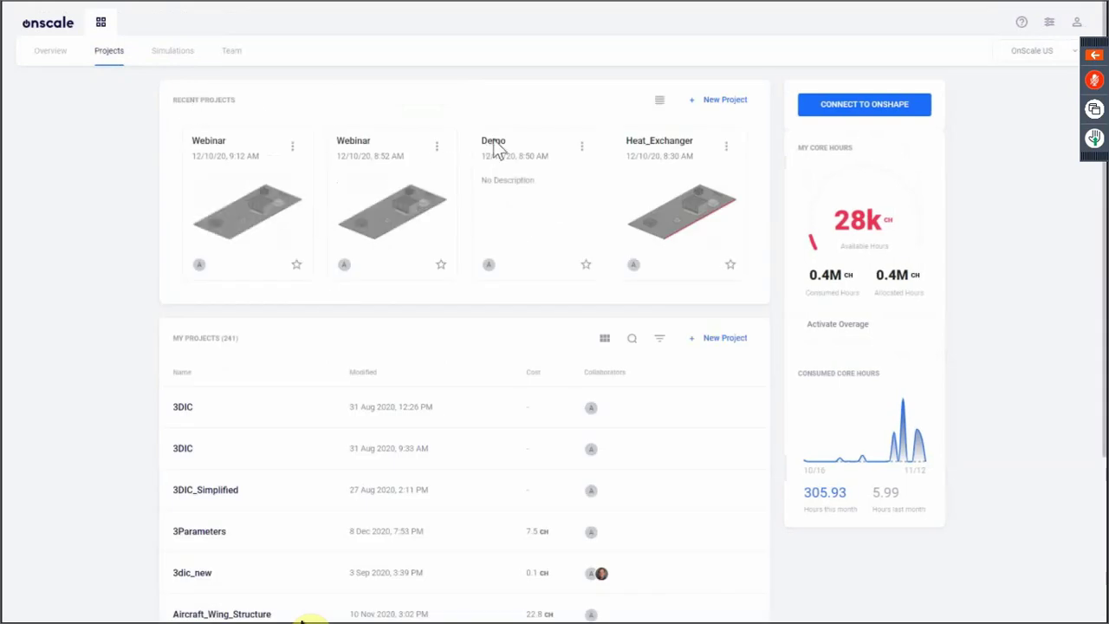
left_click(493, 146)
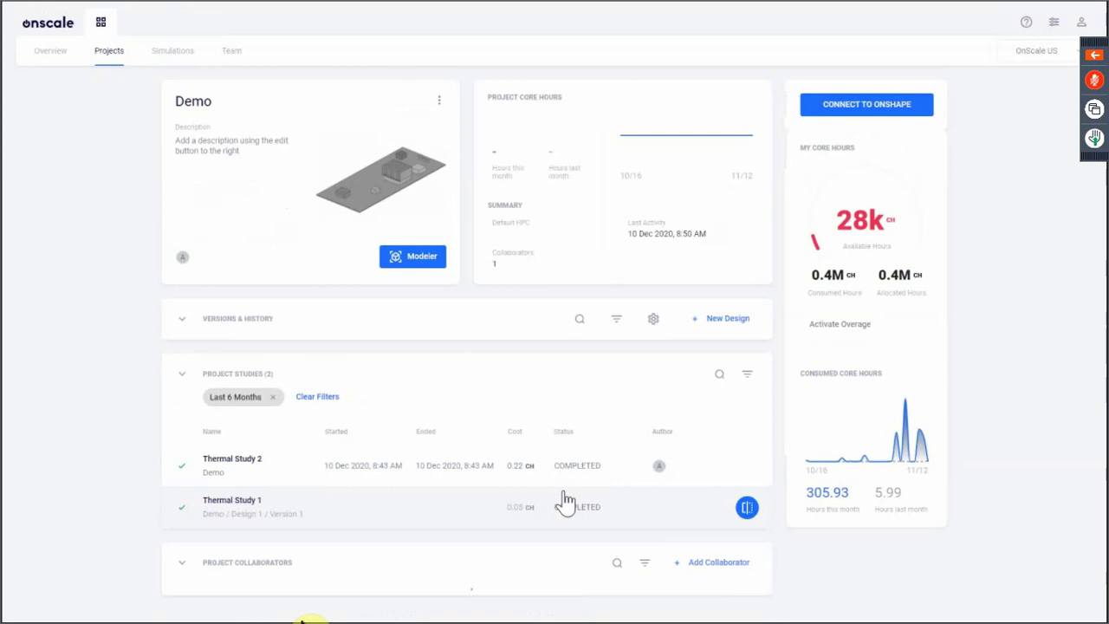
scroll(564, 502, "down", 3)
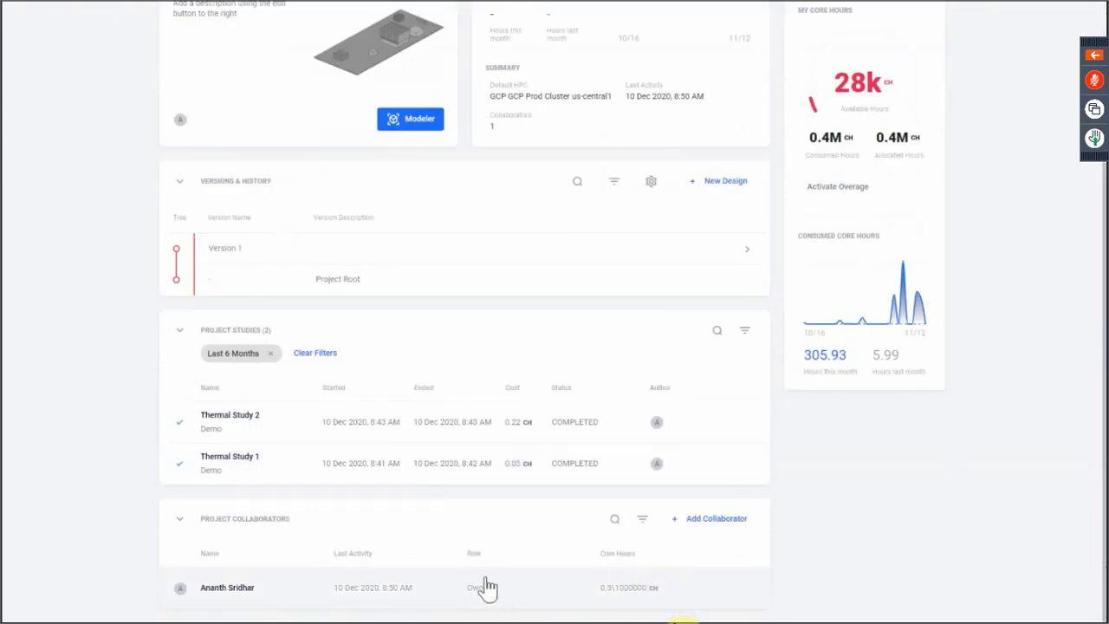
scroll(279, 483, "up", 3)
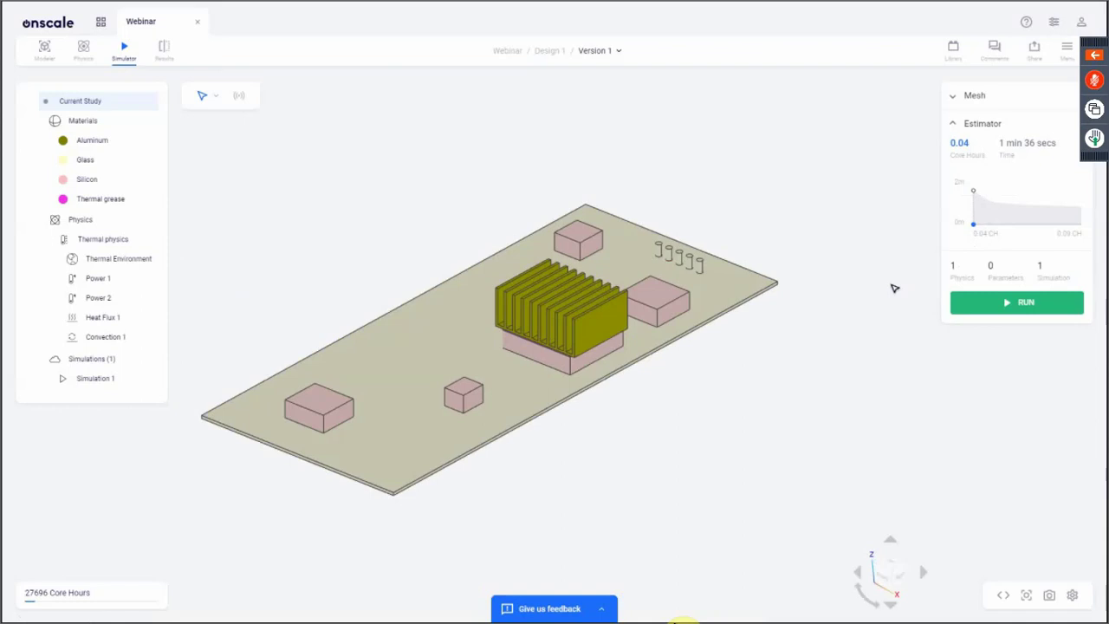
- In the Webinar project, choose the 0.06 core-hour, 57-second option on the estimator curve and run the simulation
left_click(1001, 219)
left_click(1020, 217)
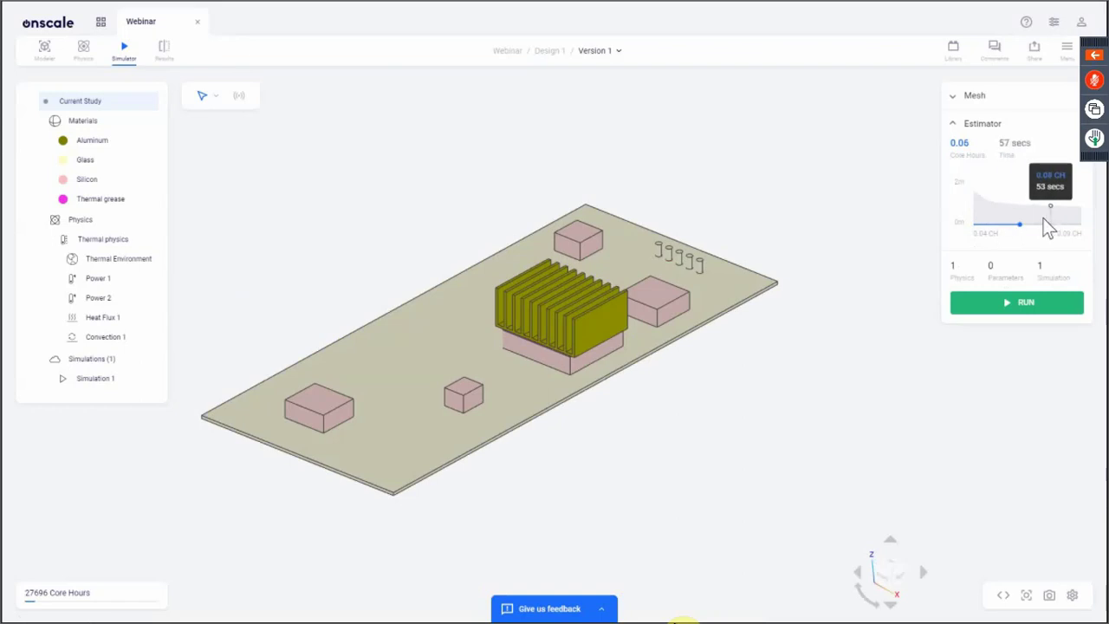
left_click(1001, 305)
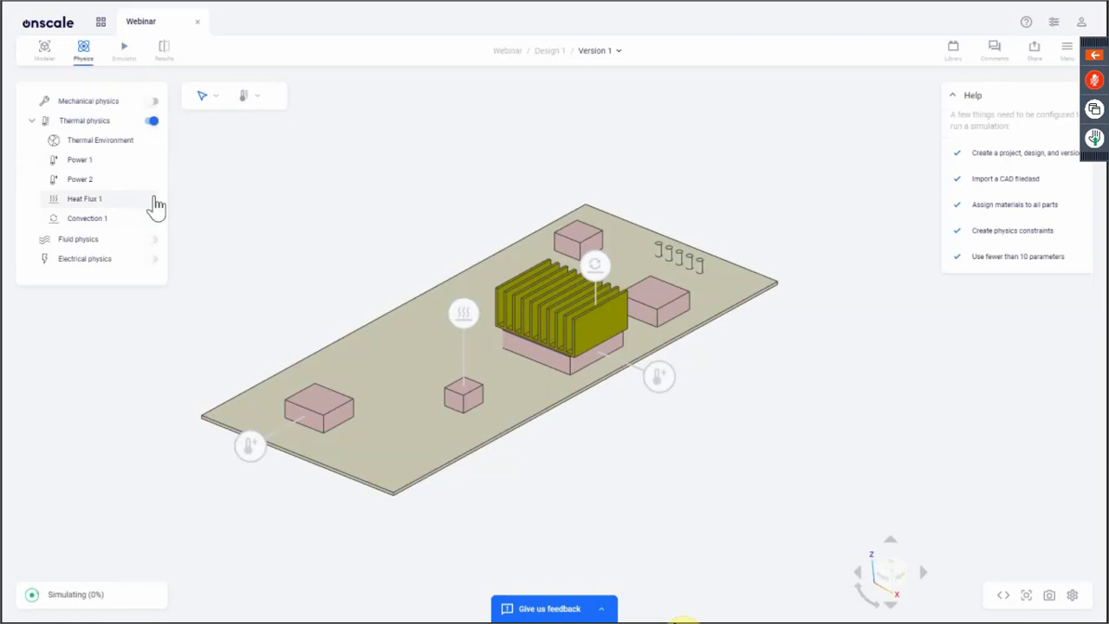
- In the thermal physics setup, replace the chip's fixed Power 1 value with a parameter
left_click(86, 161)
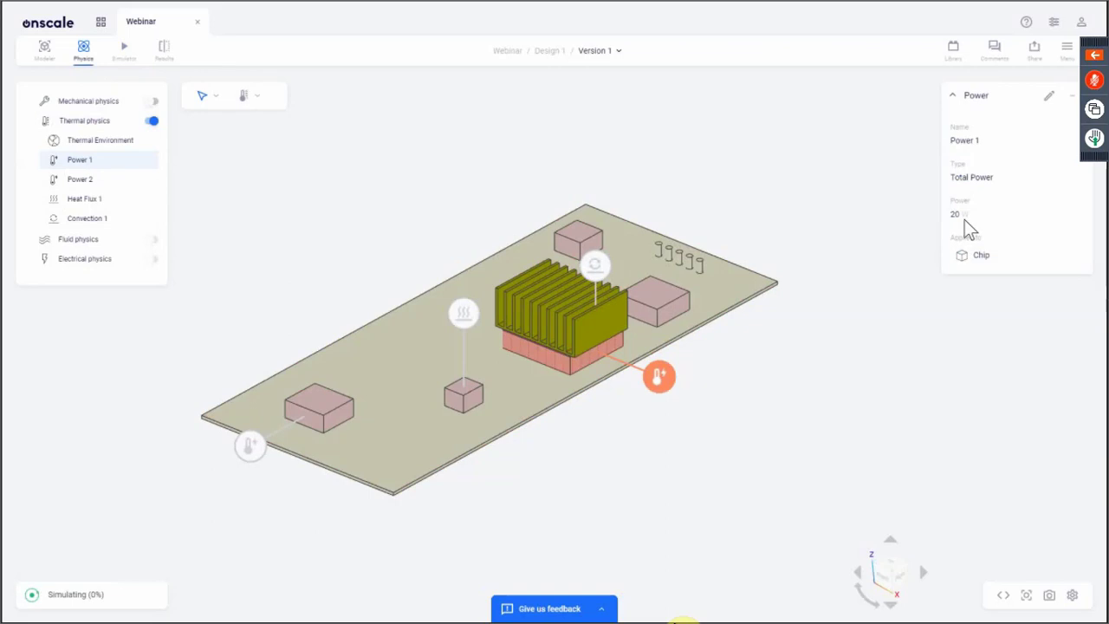
left_click(1047, 97)
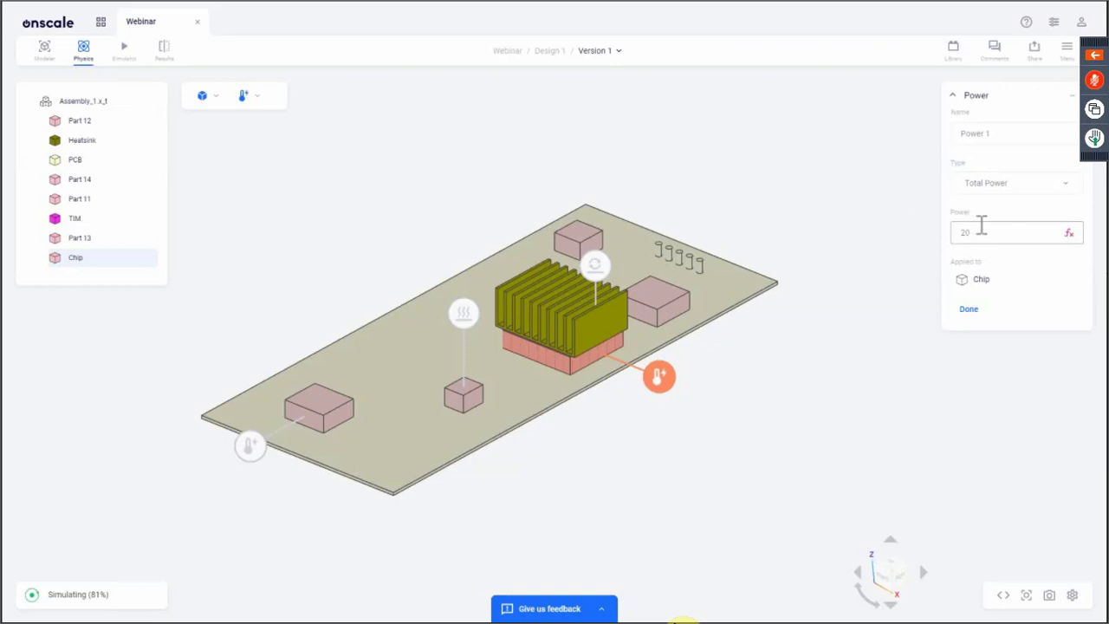
left_click(1069, 236)
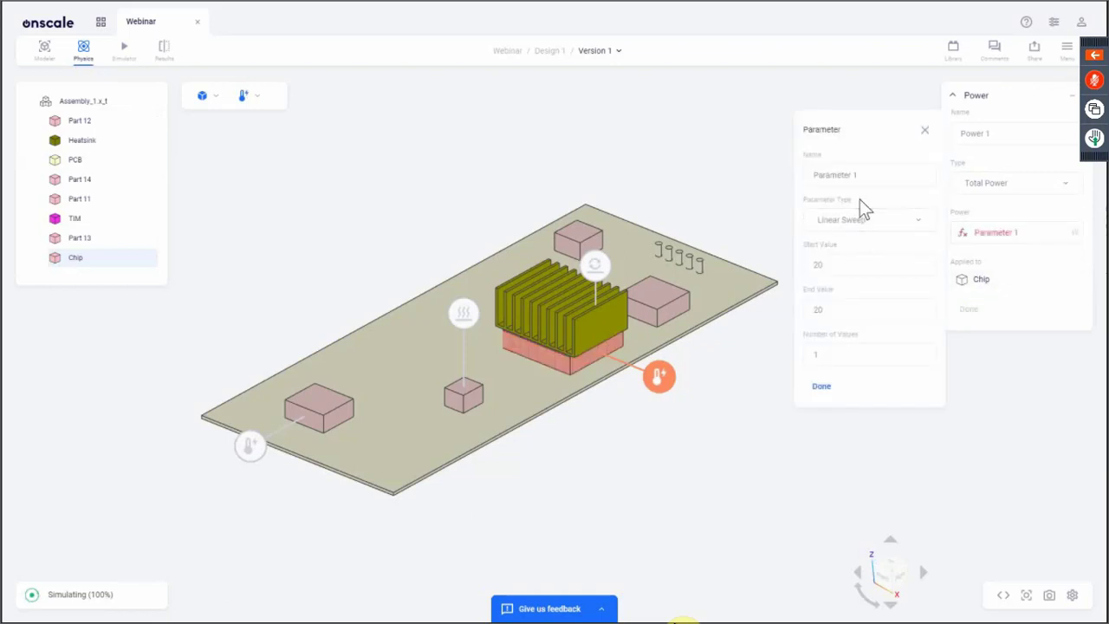
- Set the chip power sweep's end value to 100 and its number of values to 5
left_click(844, 312)
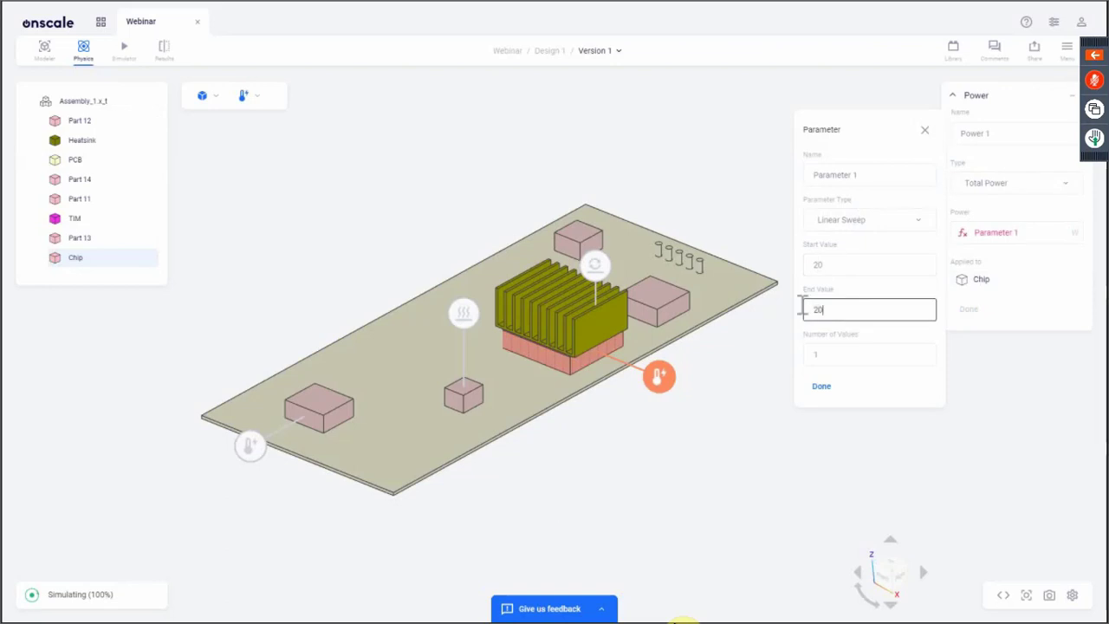
double_click(804, 309)
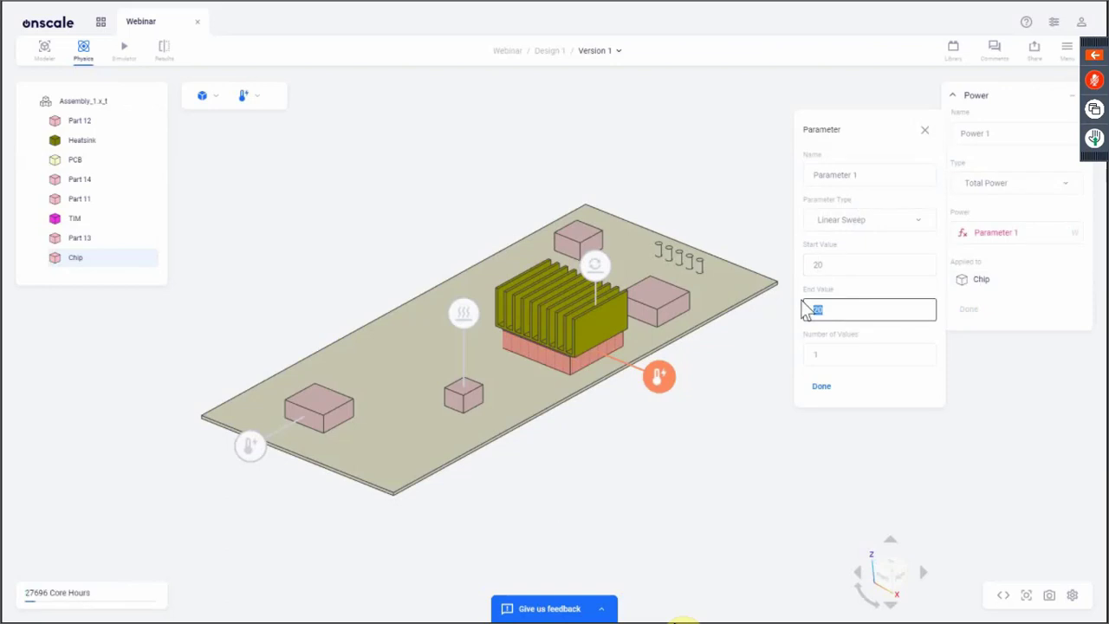
type("100")
double_click(835, 353)
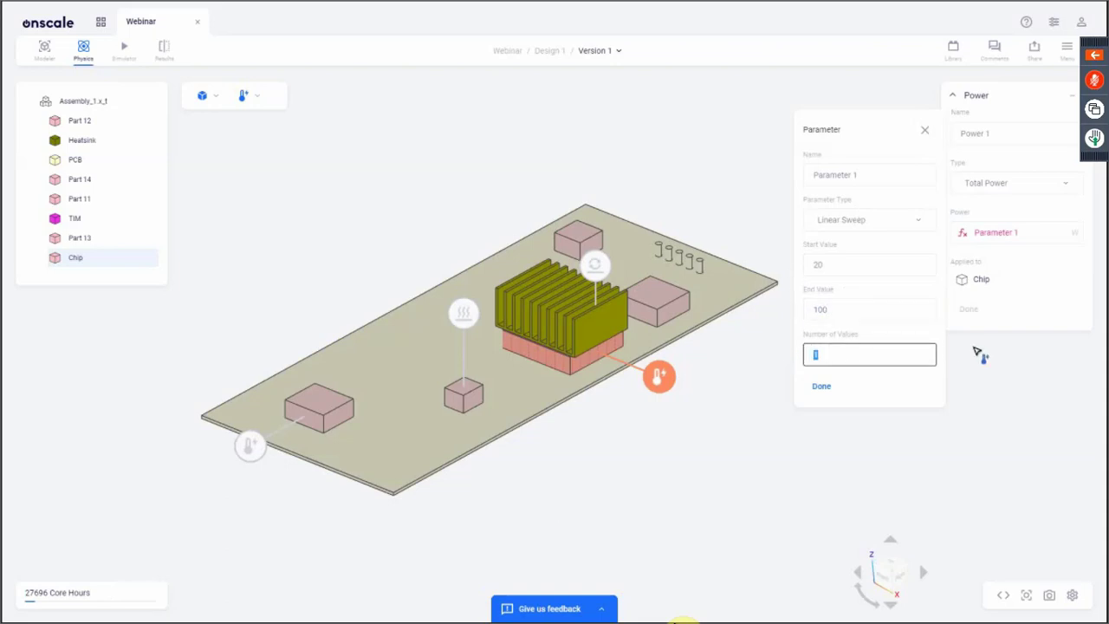
type("5")
- Check the available parameter types, keep Linear Sweep, and finish both the parameter and the Power 1 load
left_click(855, 224)
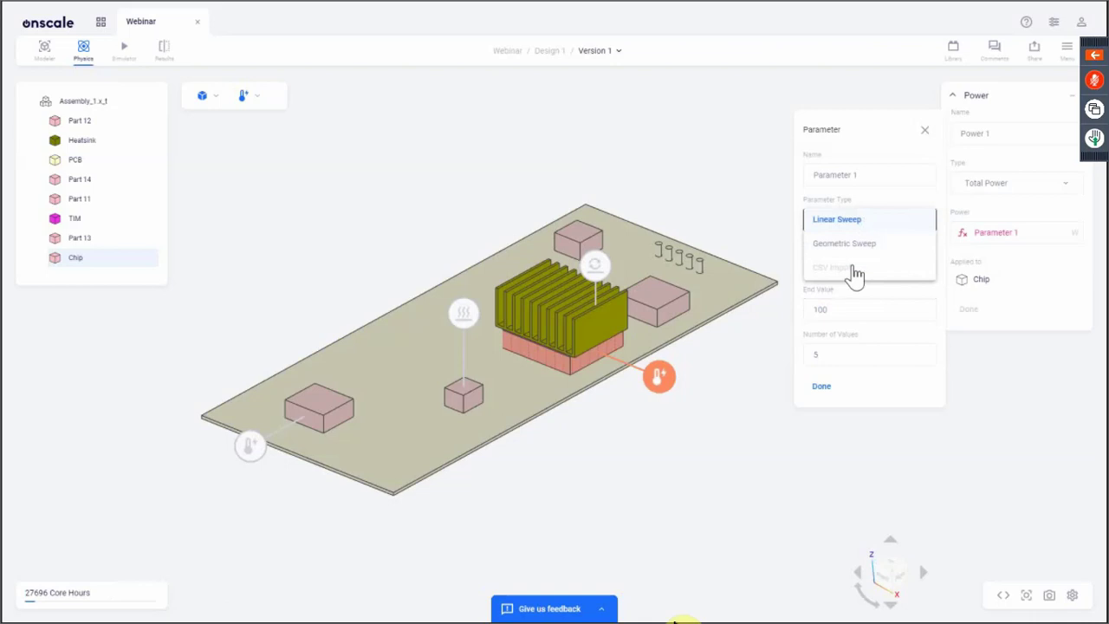
left_click(853, 224)
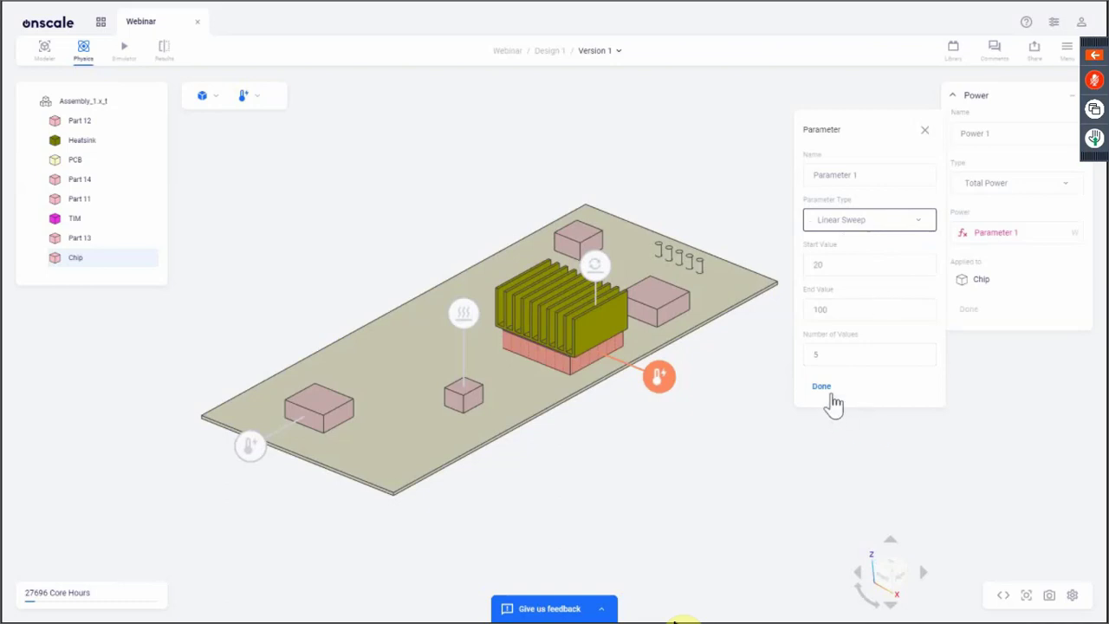
left_click(822, 272)
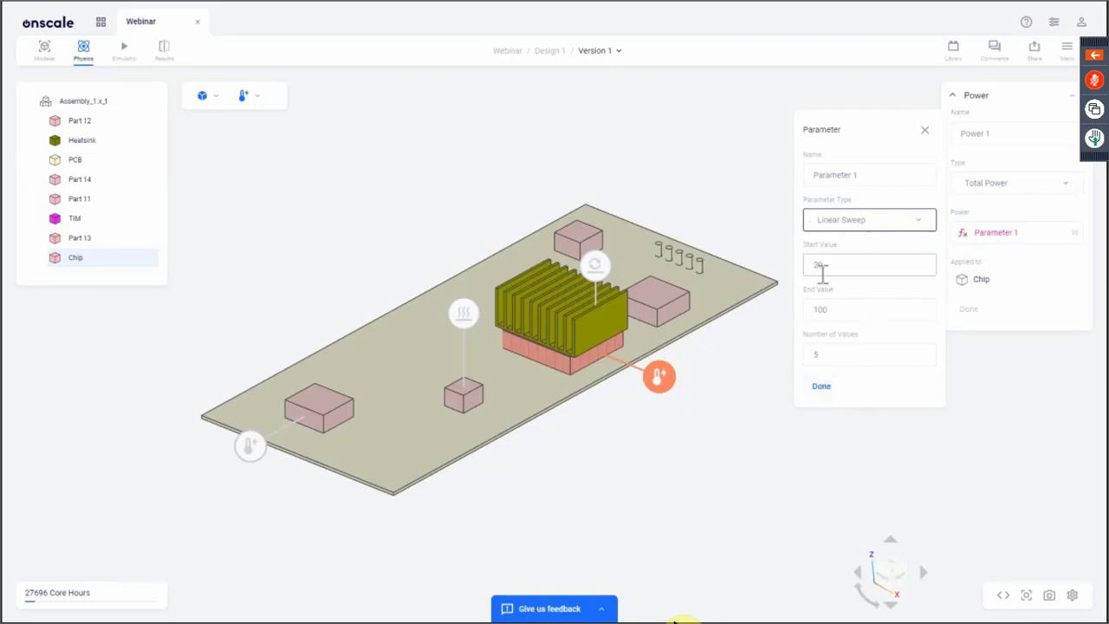
left_click(821, 386)
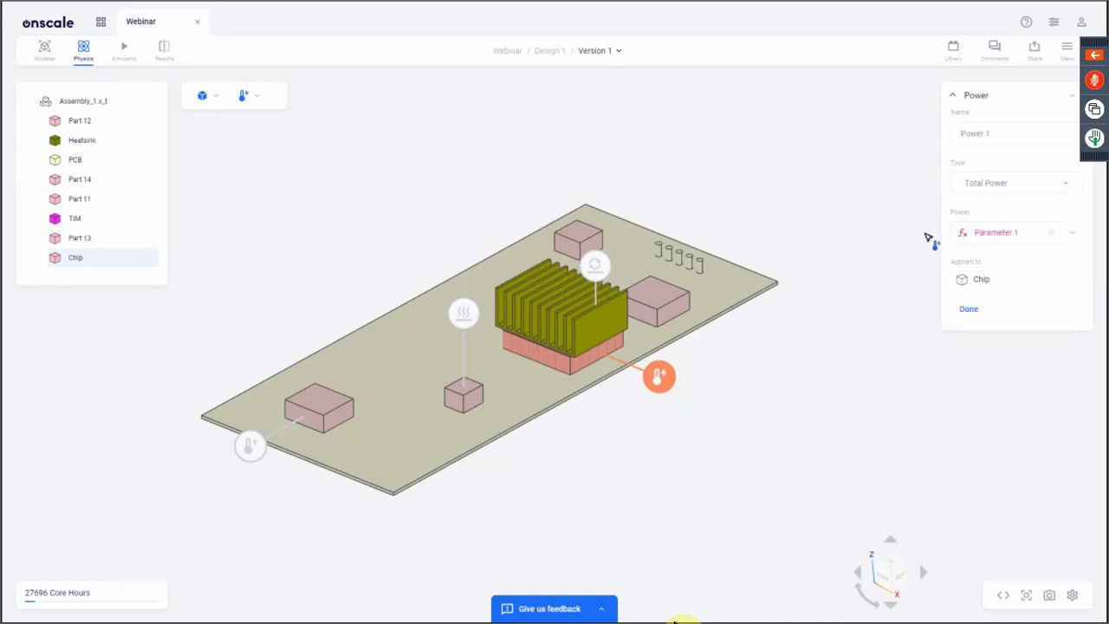
left_click(972, 310)
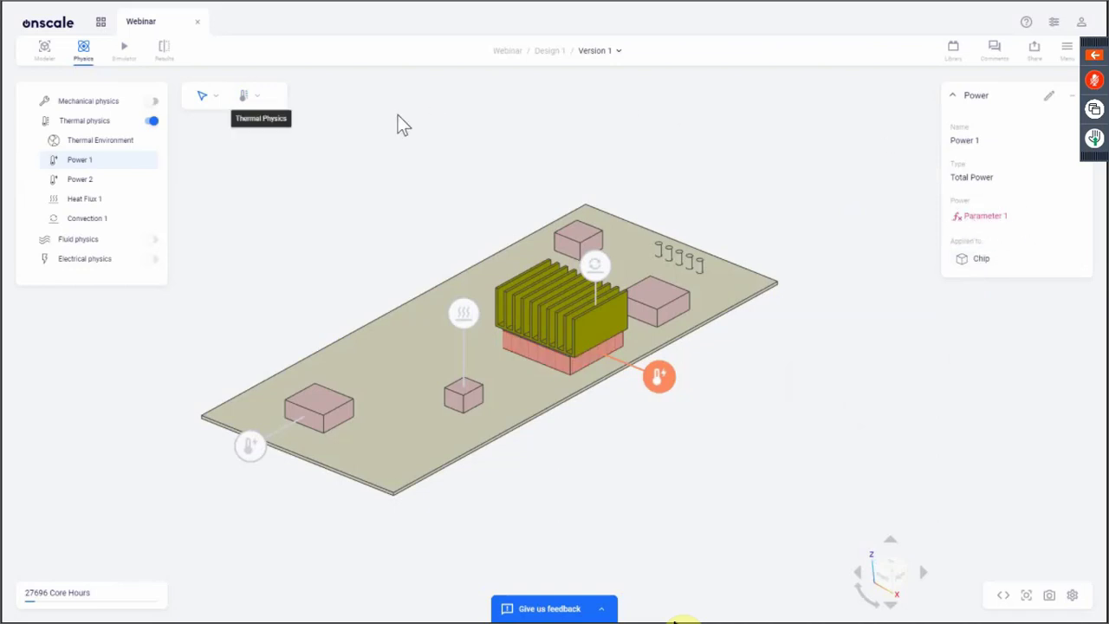
- Go to the Simulator stage and review Parameter 1's sweep settings and the study's list of simulations
left_click(124, 54)
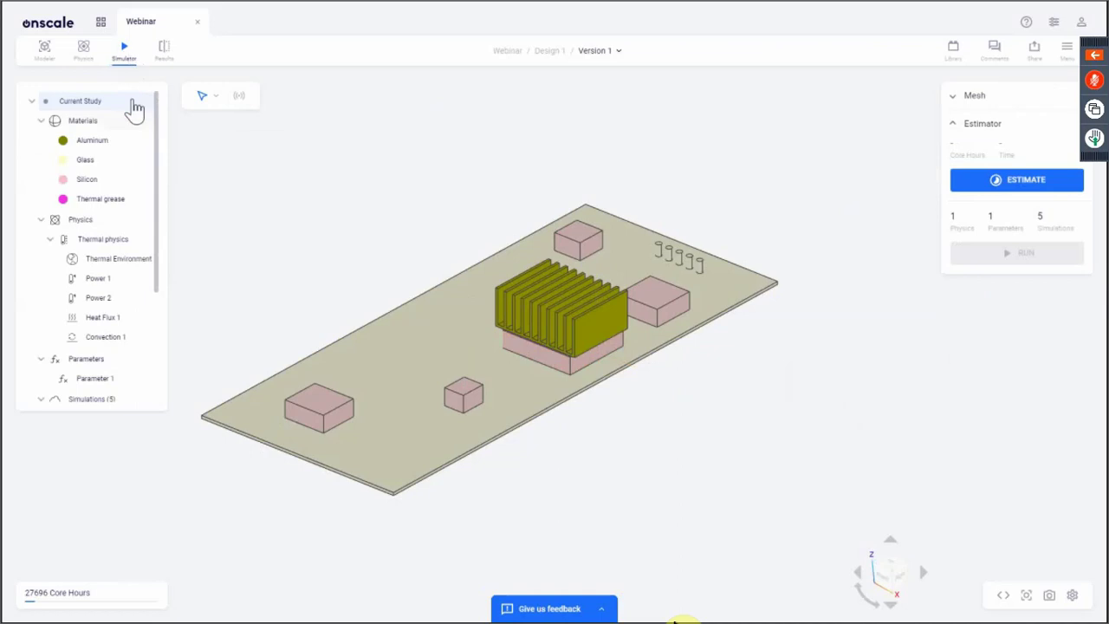
scroll(114, 341, "down", 1)
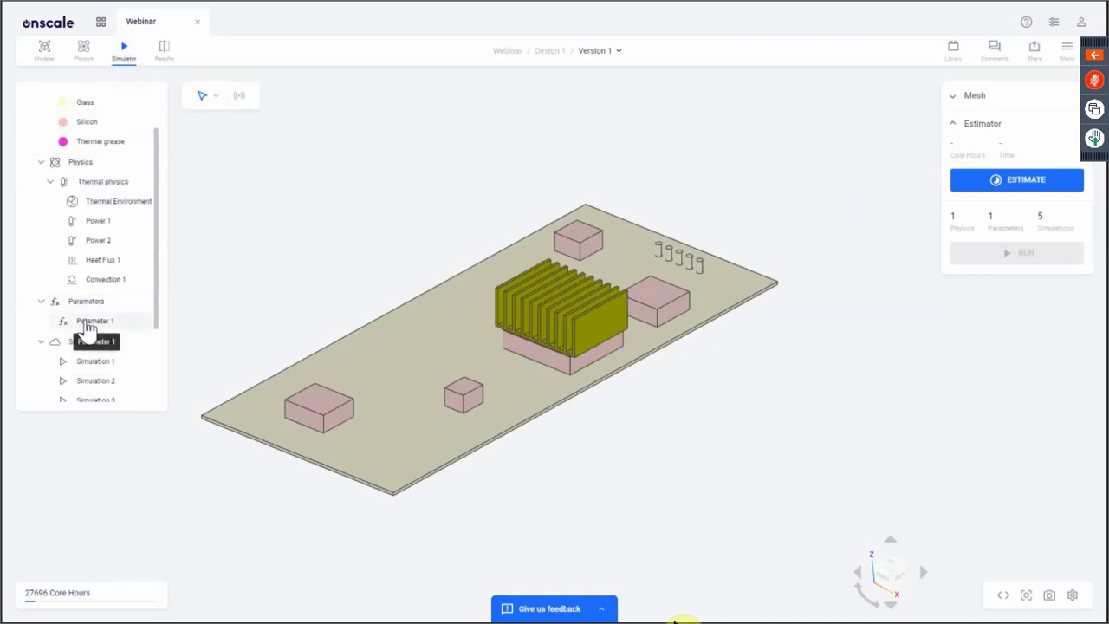
left_click(88, 320)
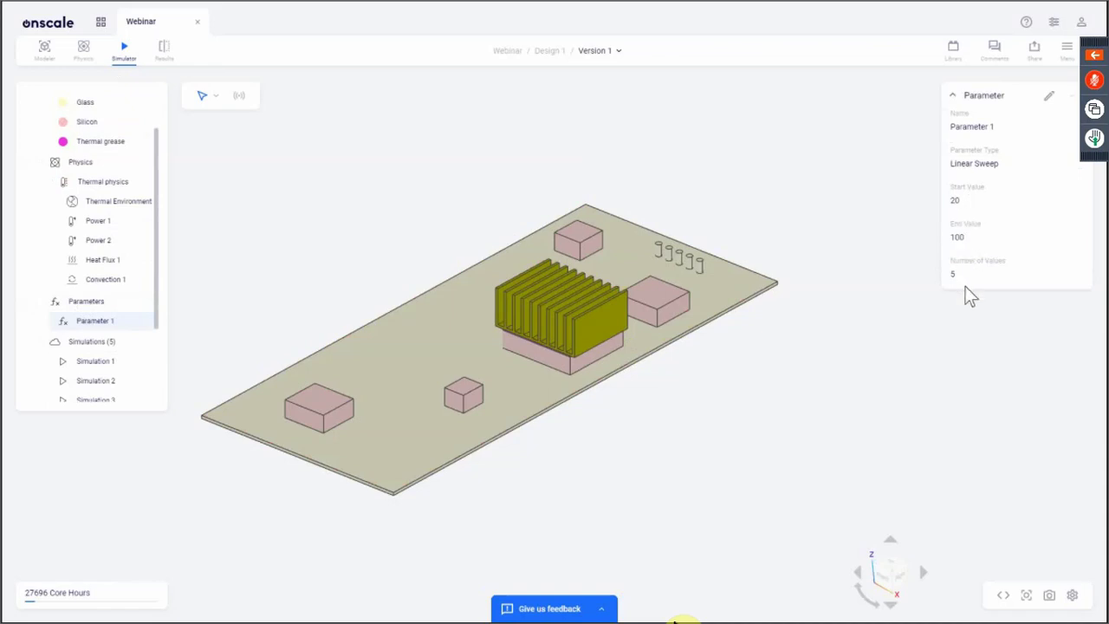
scroll(129, 286, "down", 3)
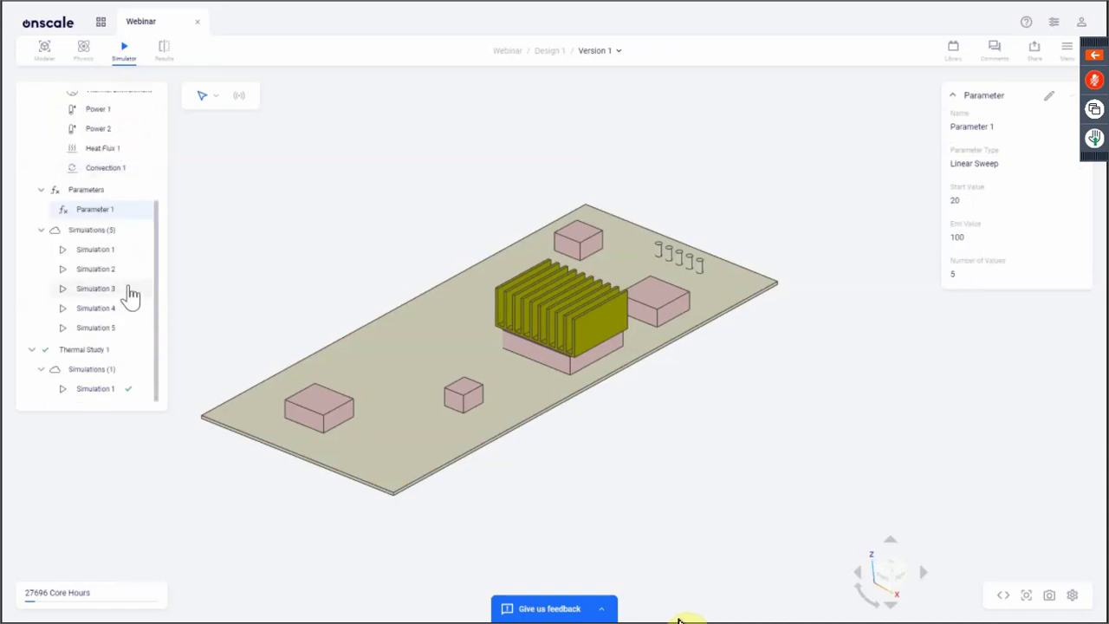
scroll(129, 251, "up", 5)
- Select the current study and estimate the core hours and run time of the parameter sweep
left_click(96, 105)
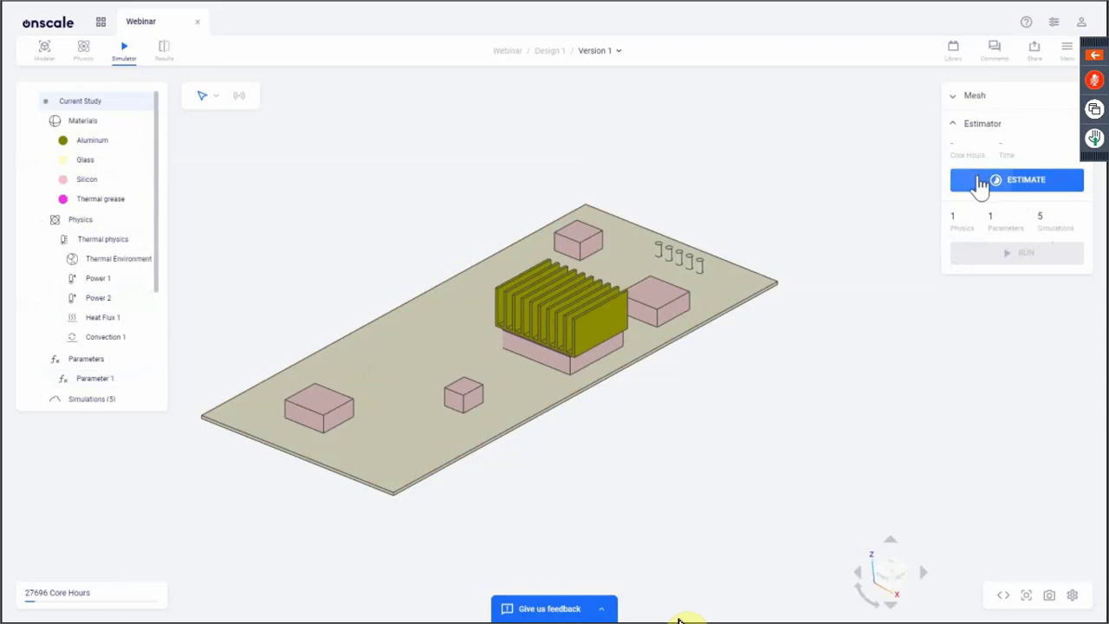
left_click(1031, 189)
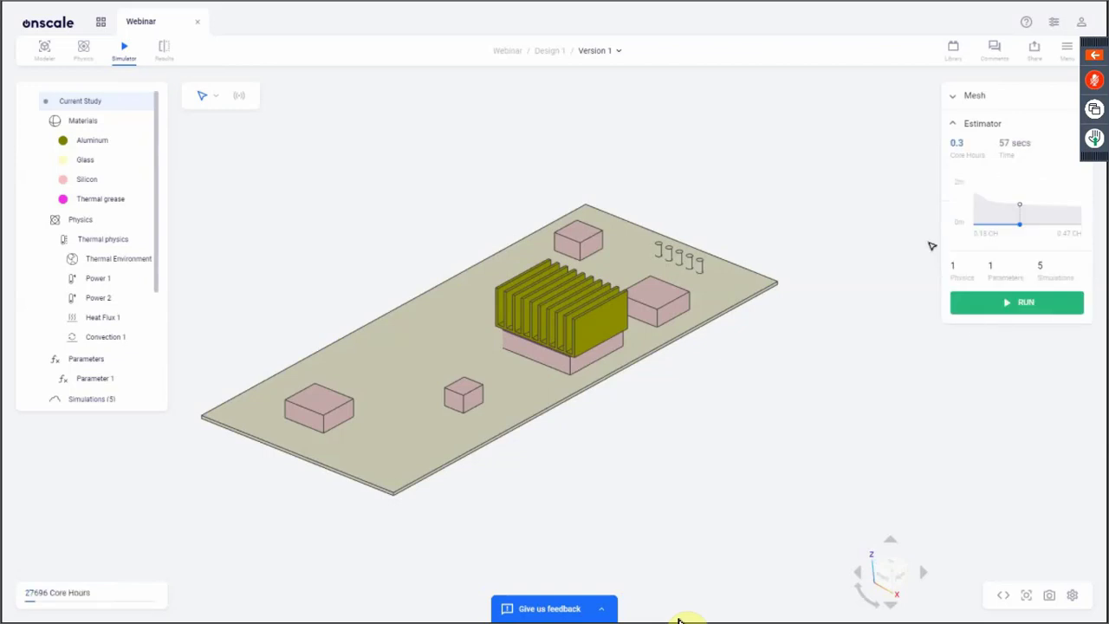
mouse_move(1002, 237)
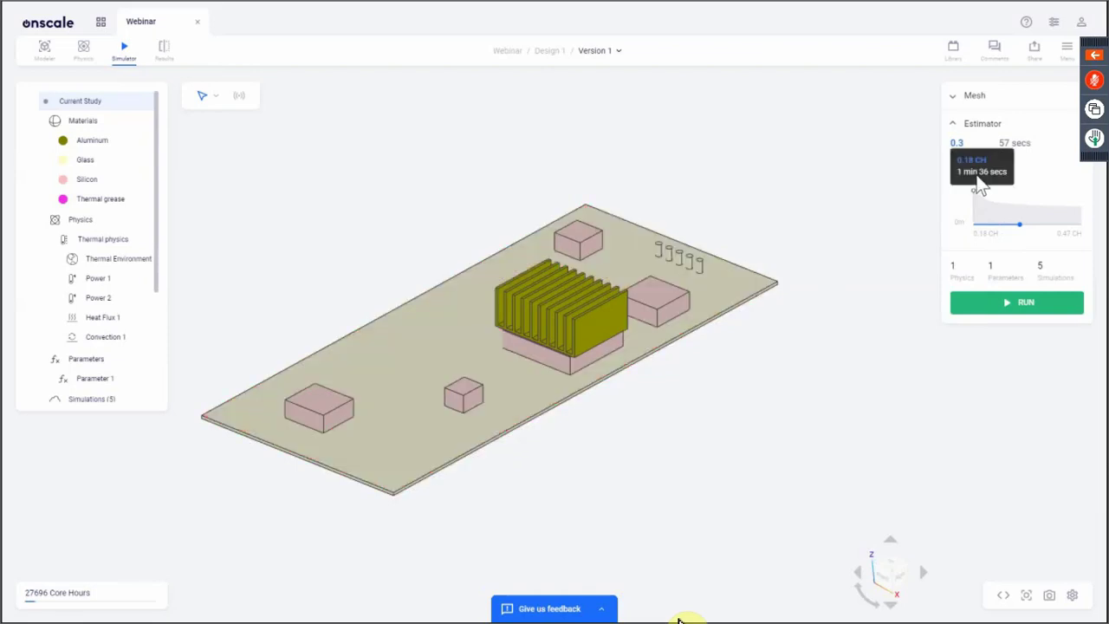
- Open the mesh settings, display the mesh on the model and inspect it closely around the heatsink and chip
left_click(1013, 97)
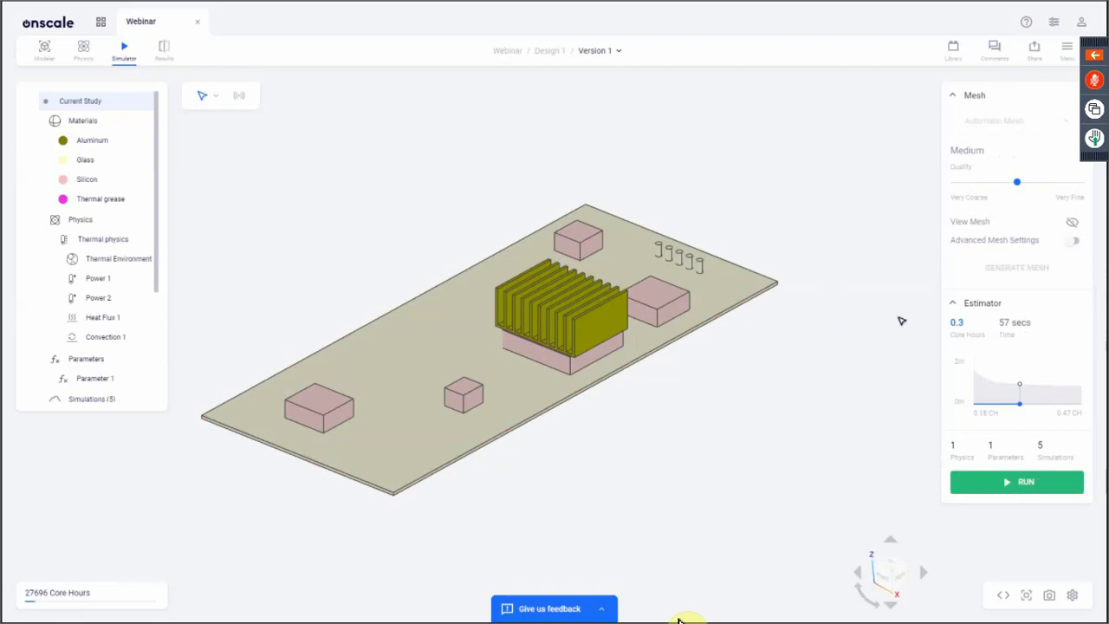
left_click(1071, 223)
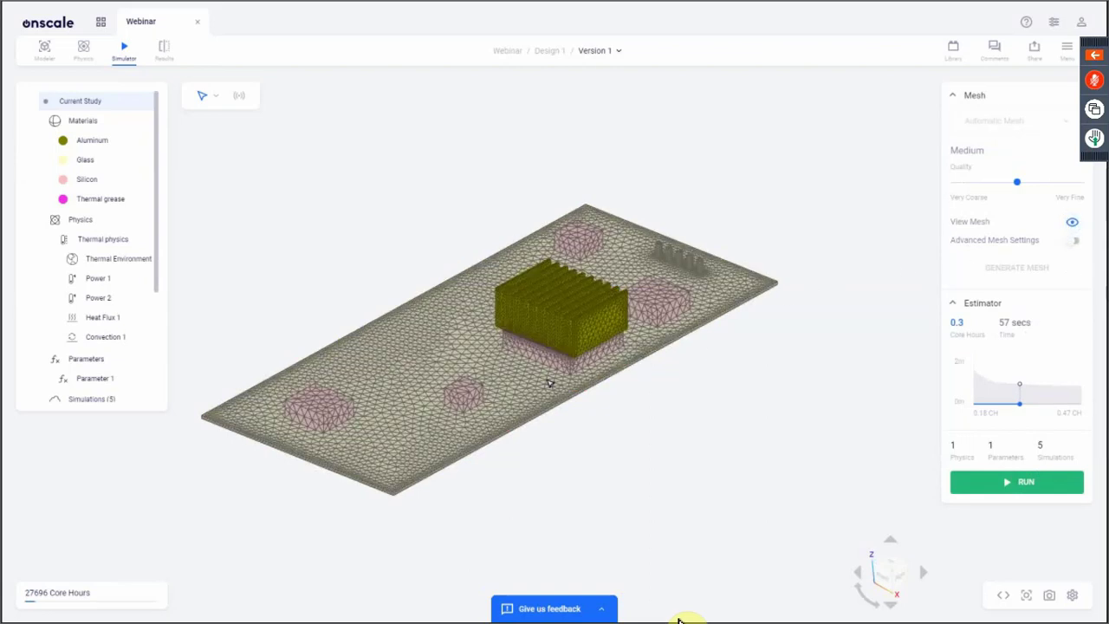
scroll(546, 370, "up", 2)
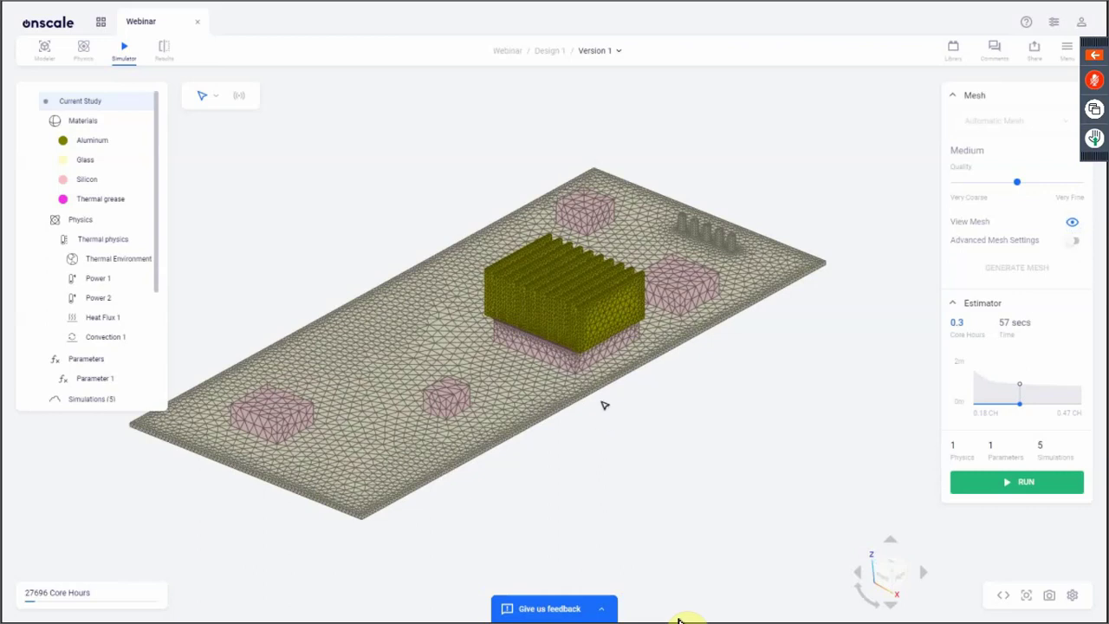
scroll(604, 405, "up", 4)
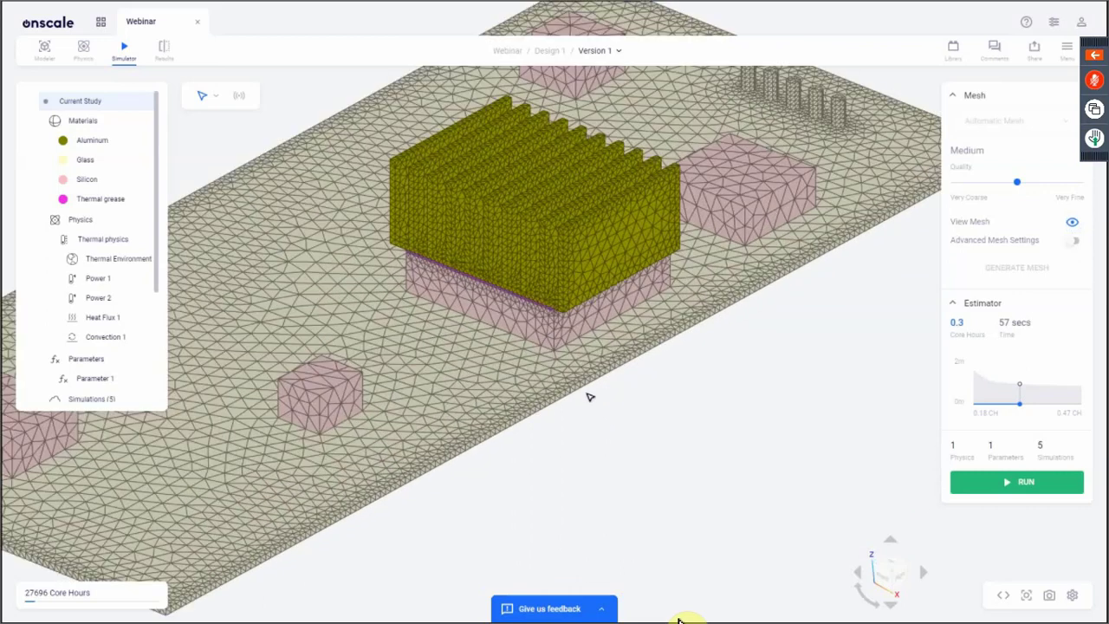
- Change the automatic mesh quality to Coarse
left_click(958, 181)
left_click(1004, 184)
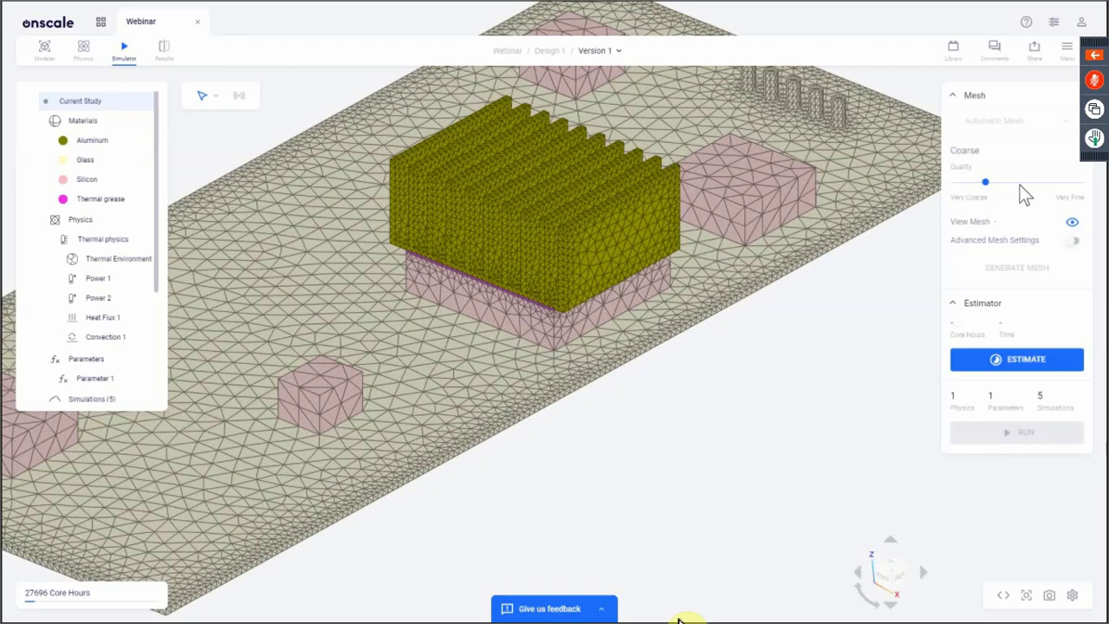
- Set the automatic mesh quality to Medium and hide the mesh on the model
left_click(1018, 182)
left_click(1048, 183)
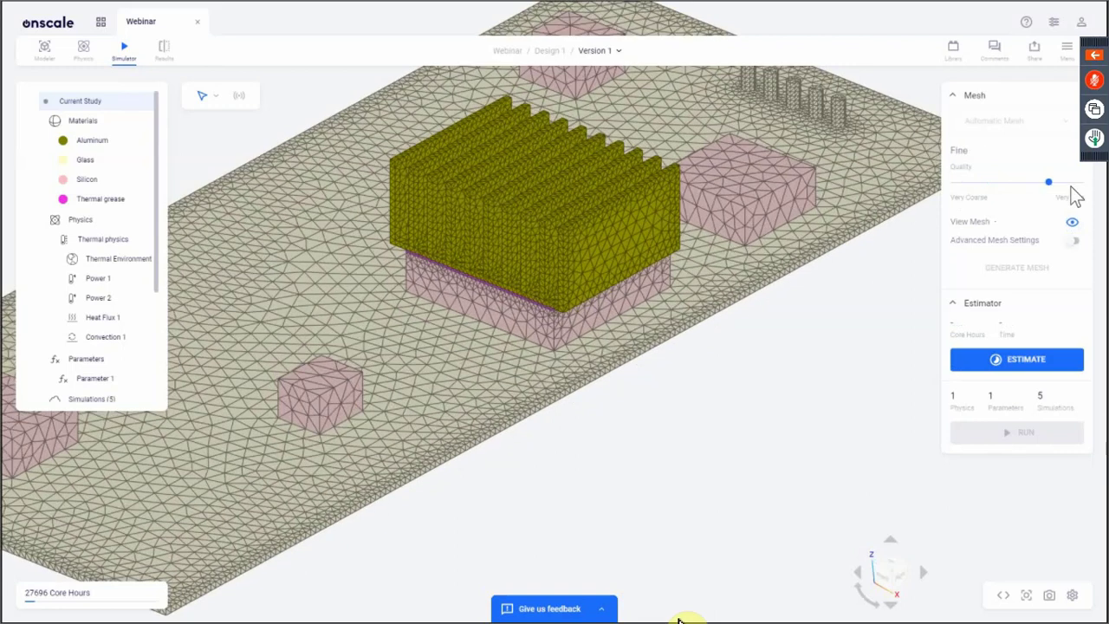
left_click(1081, 182)
left_click(1019, 181)
left_click(1072, 223)
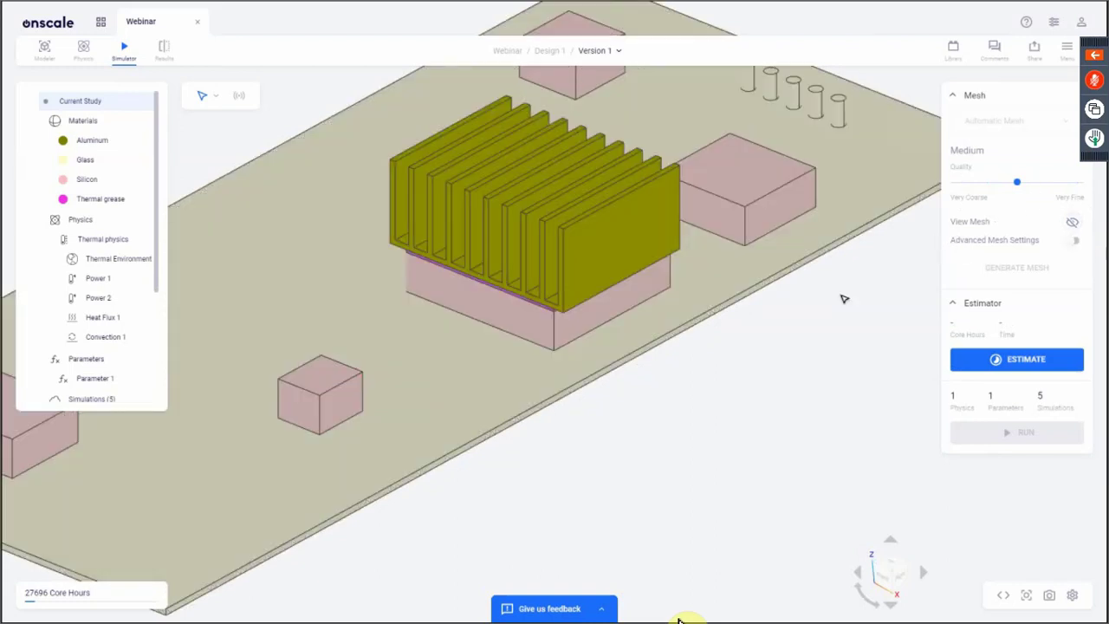
scroll(838, 308, "down", 3)
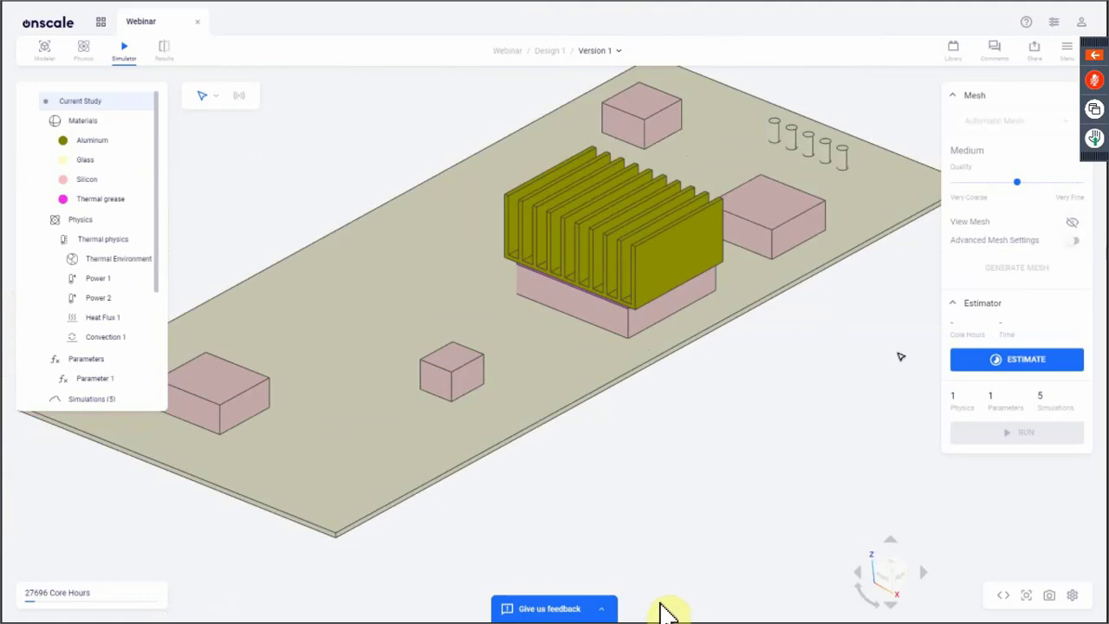
- Estimate the core hours and time of the current study with the Medium mesh and run the parameter sweep
left_click(1000, 357)
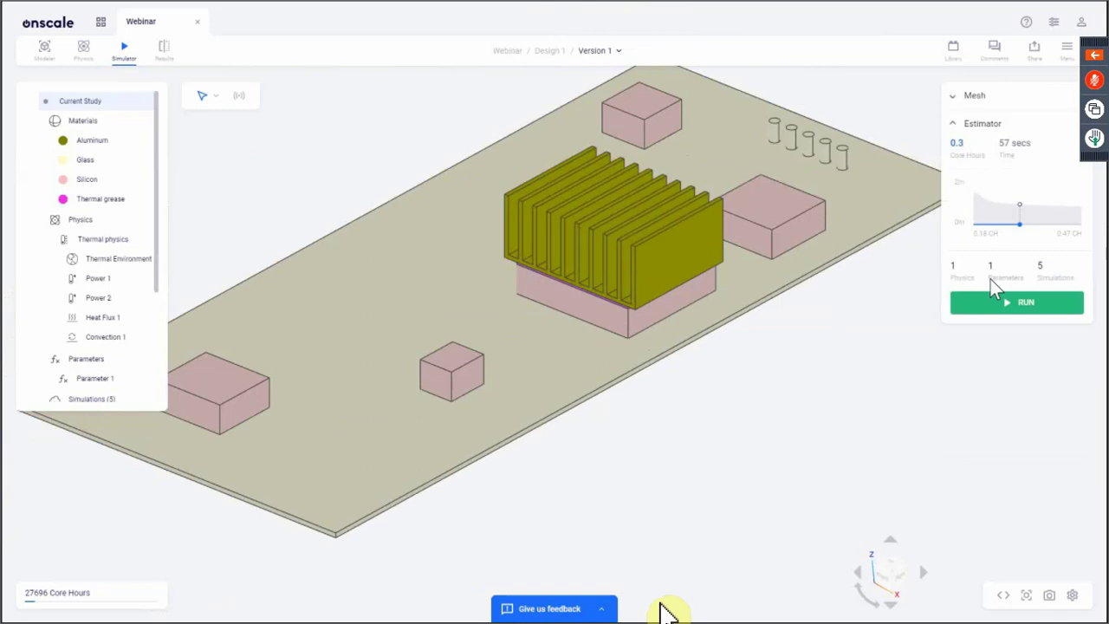
mouse_move(1037, 212)
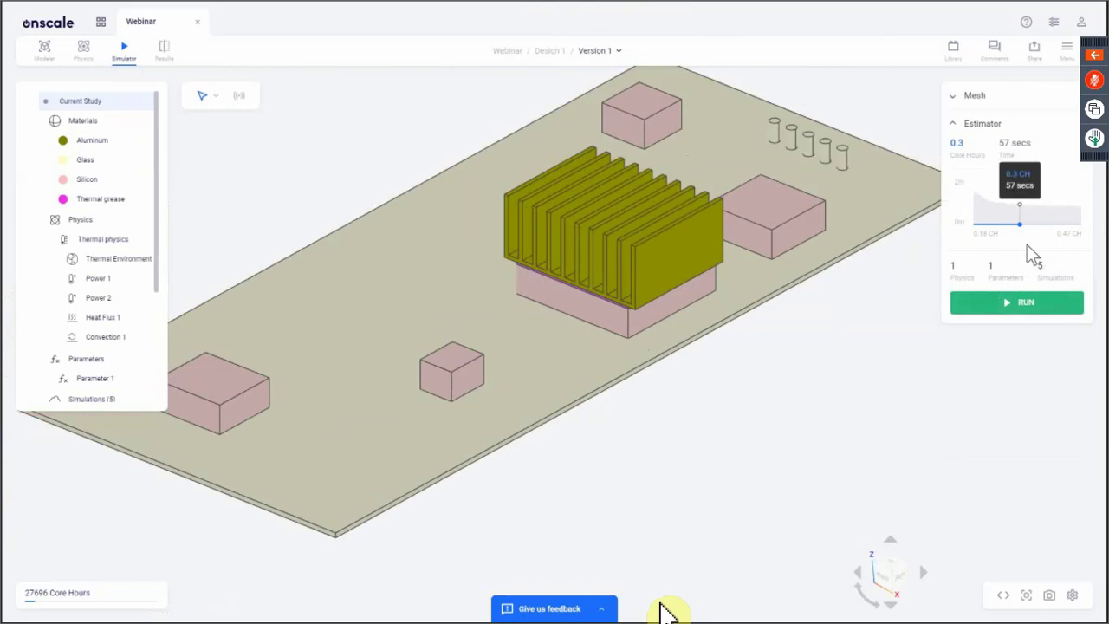
left_click(1008, 304)
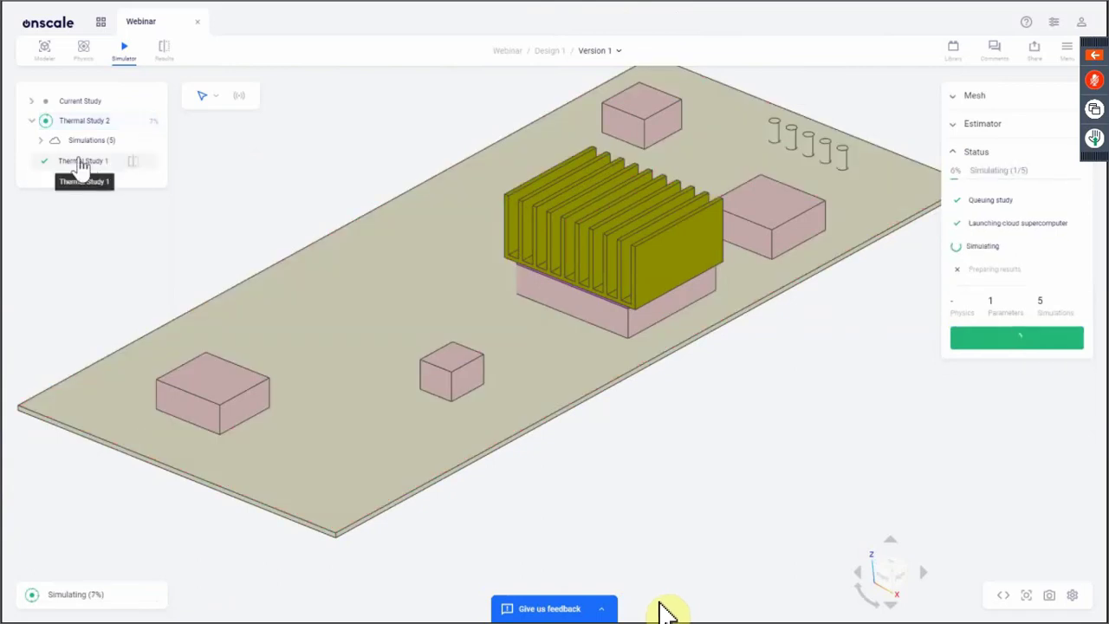
- Select the completed Thermal Study 1 and load its temperature results on the board
left_click(78, 165)
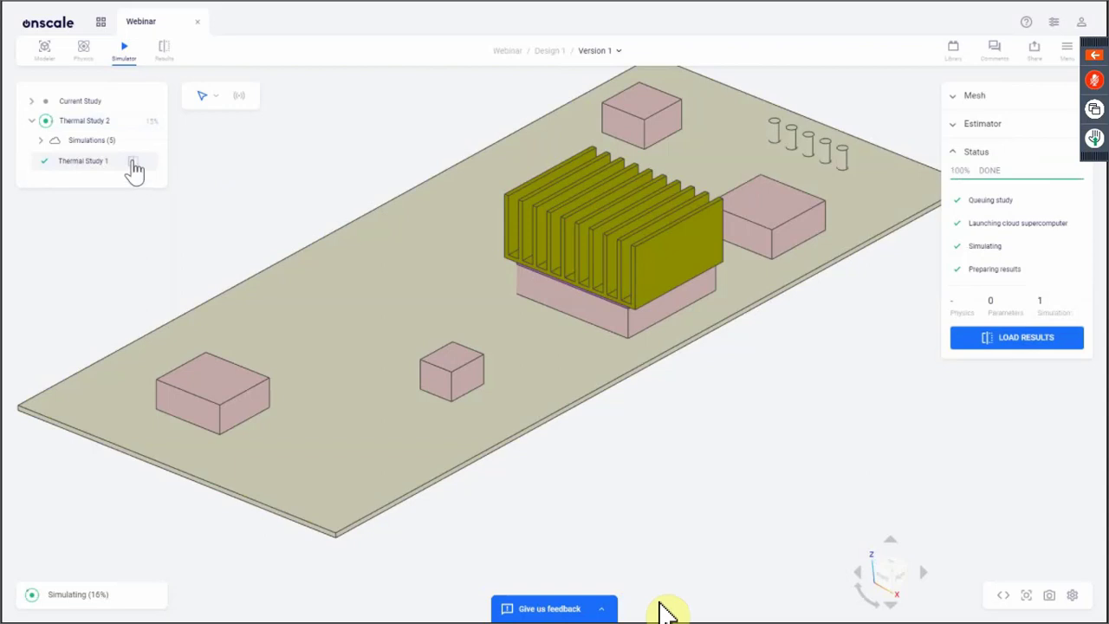
left_click(1066, 345)
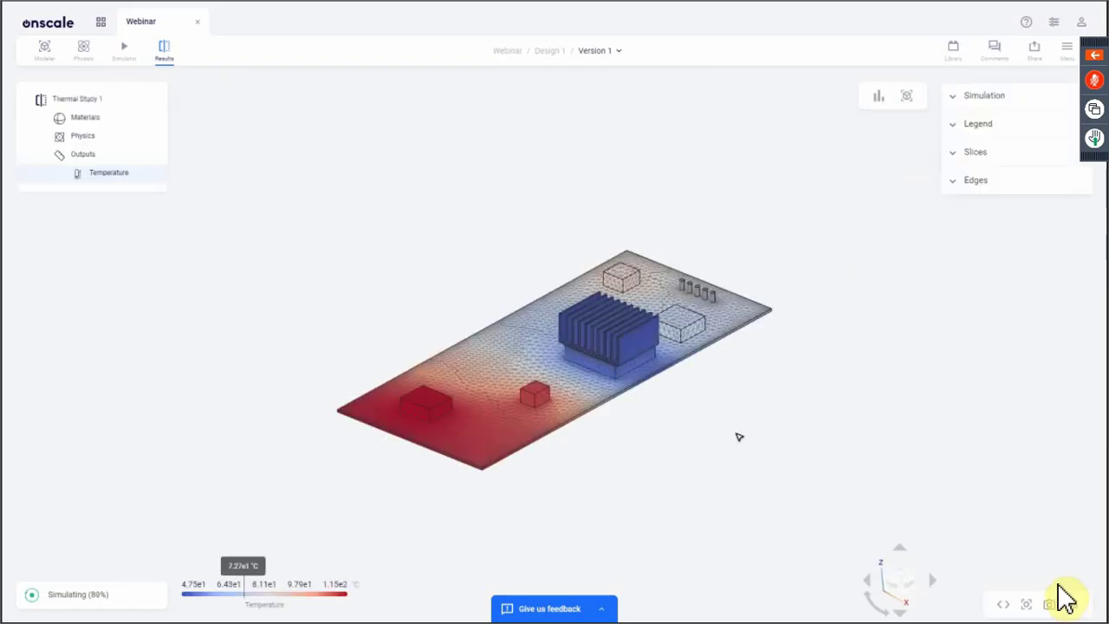
scroll(737, 429, "up", 1)
scroll(738, 414, "up", 2)
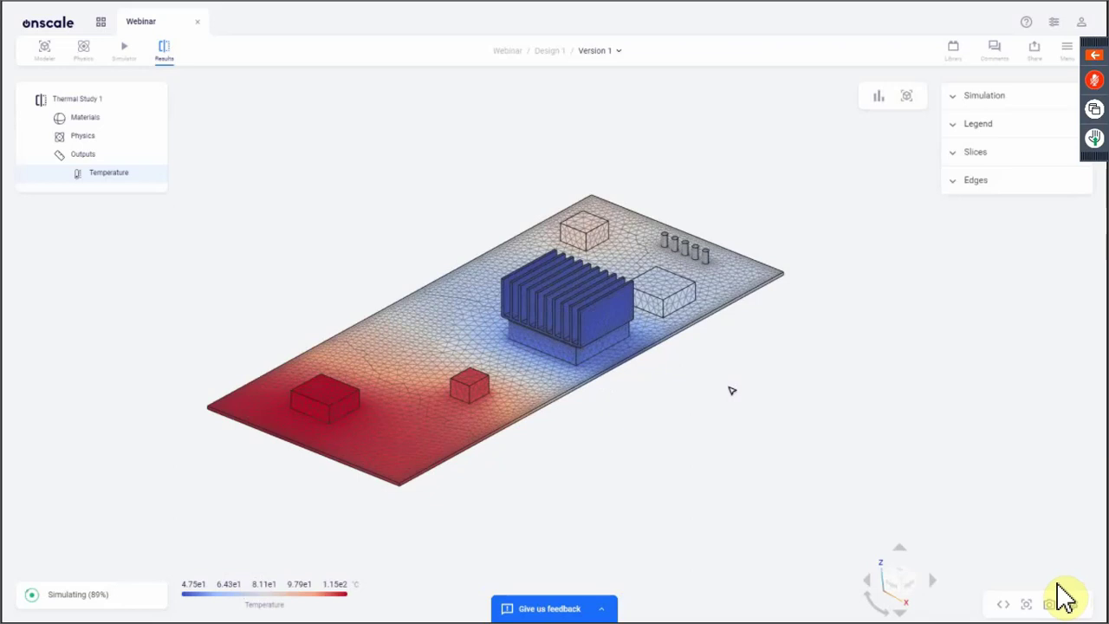
- Review the physics of Thermal Study 1, including the Power 1 load on the chip, and return to the Temperature output
left_click(46, 137)
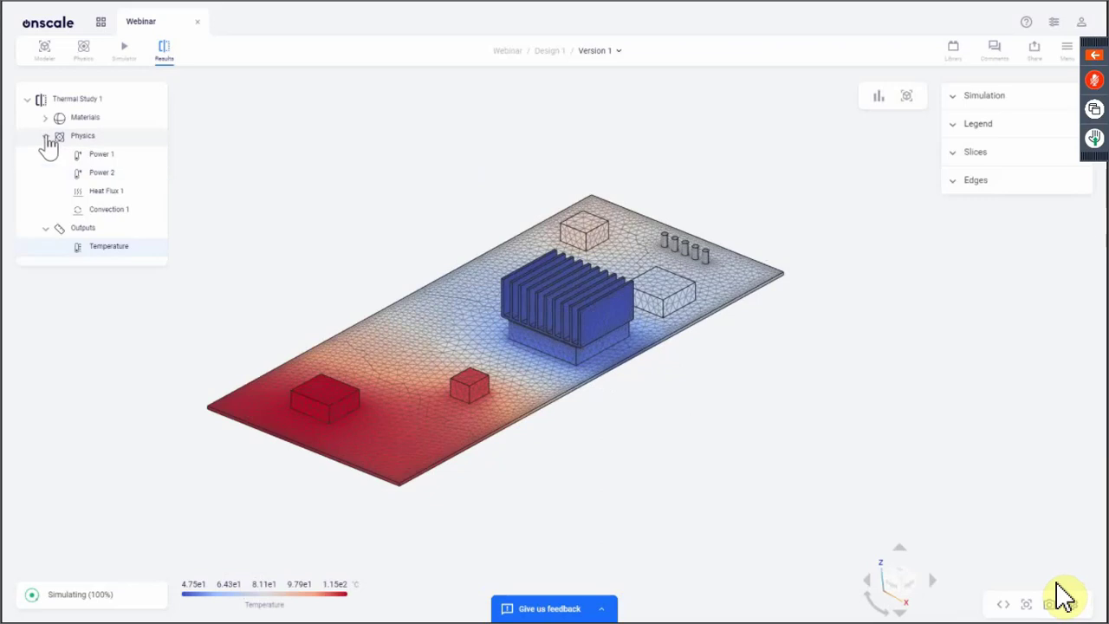
left_click(104, 153)
left_click(46, 135)
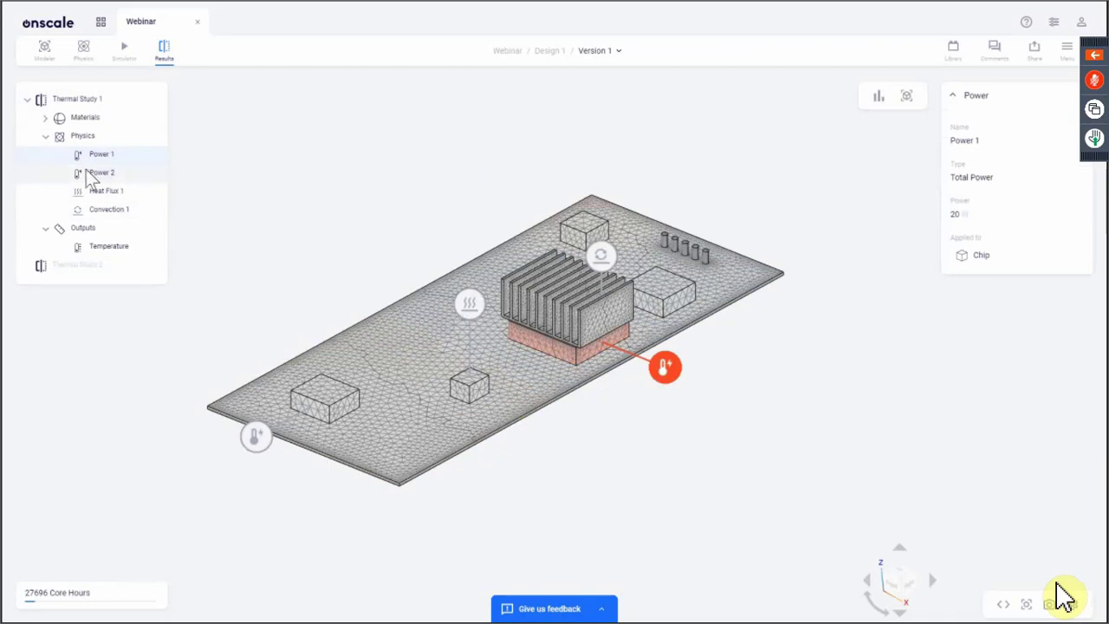
left_click(105, 251)
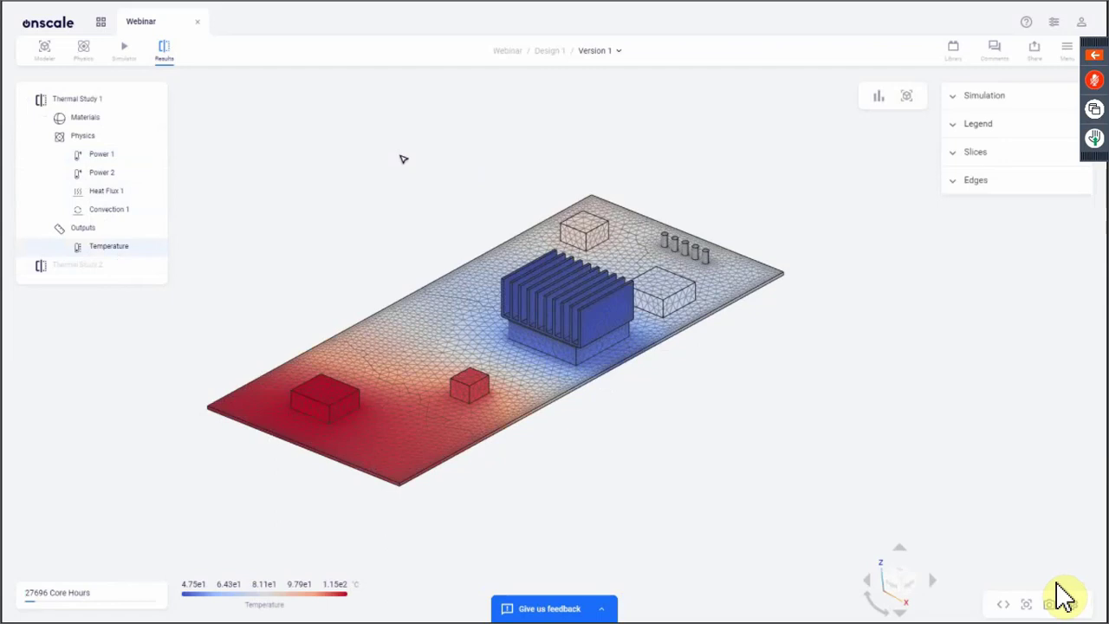
- Change the temperature legend's palette to Vidiris and turn off the mesh lines on the result plot
left_click(1022, 126)
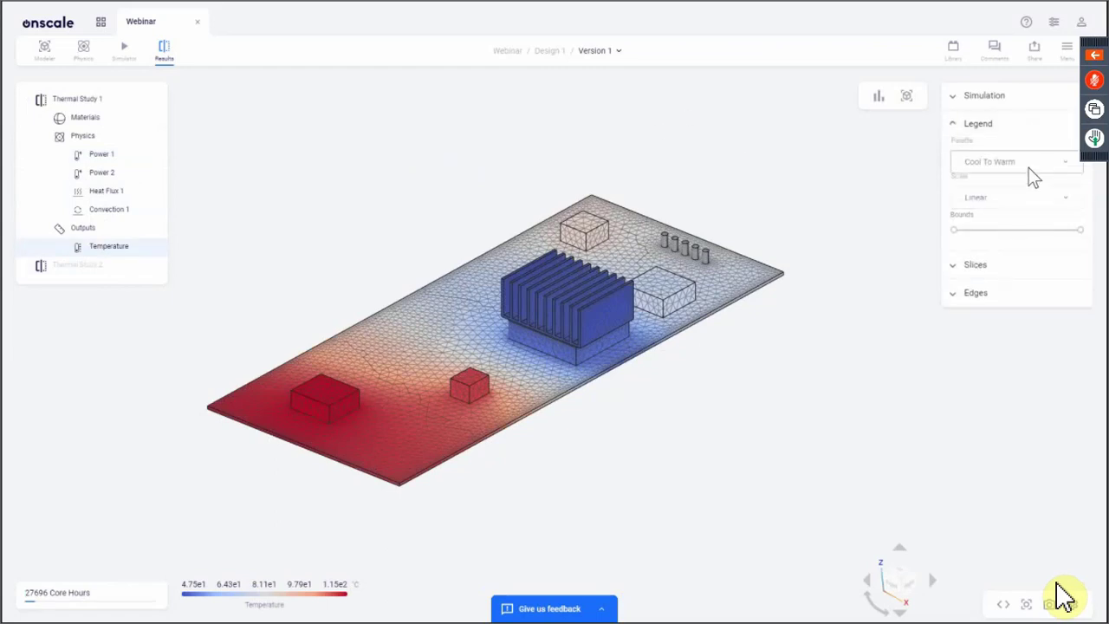
left_click(1029, 166)
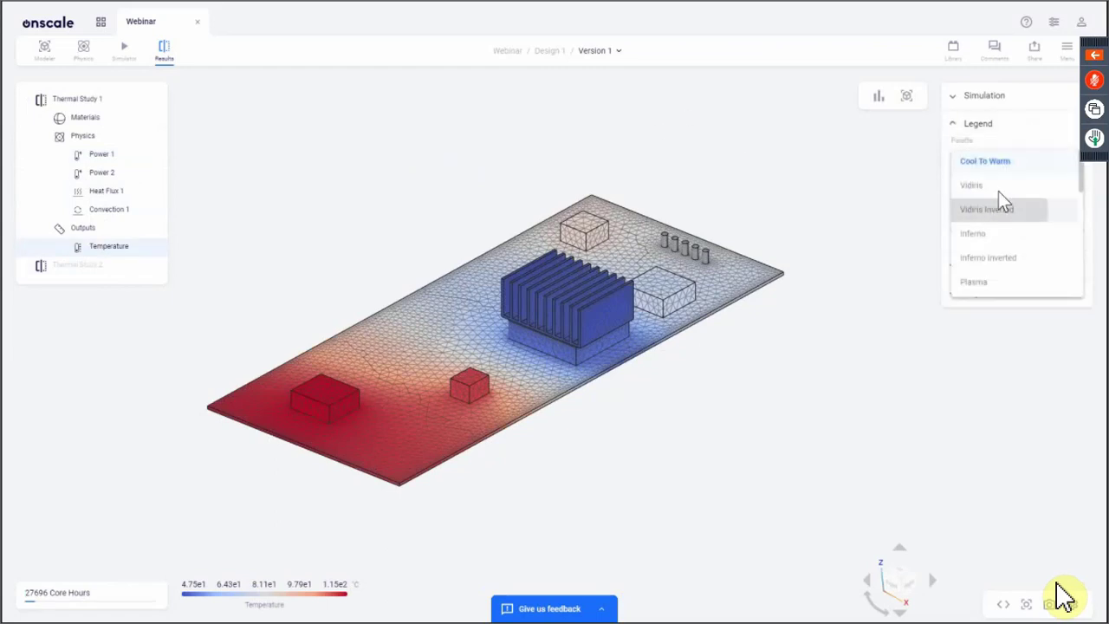
left_click(997, 192)
left_click(1009, 290)
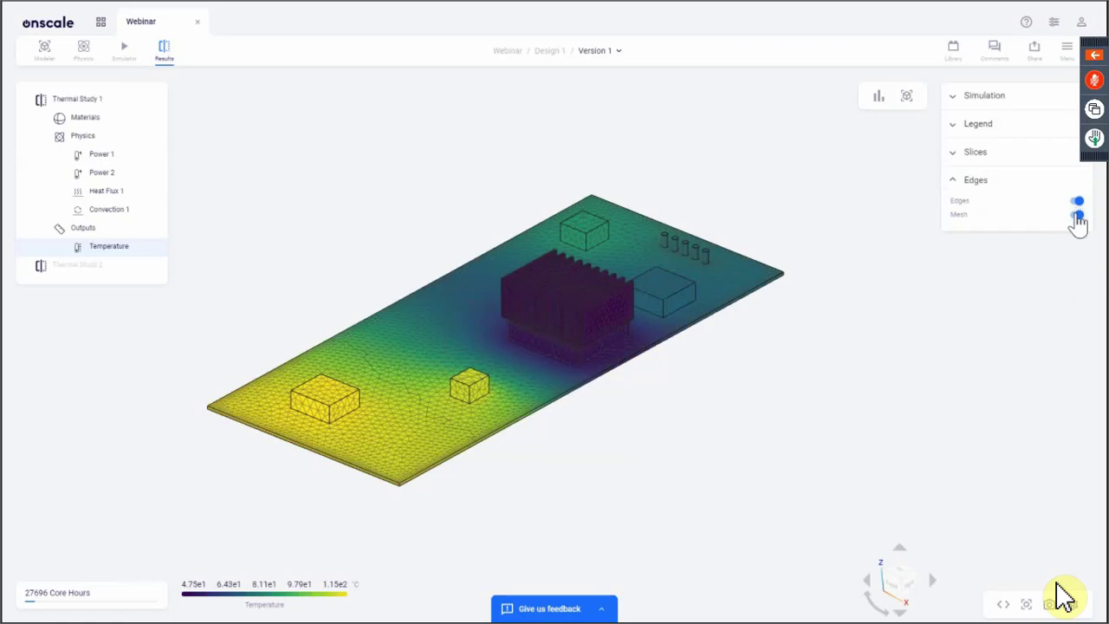
left_click(1076, 215)
- Inspect the temperature distribution with slices along Z and X, restore the full model and examine the board from other angles
left_click(1013, 162)
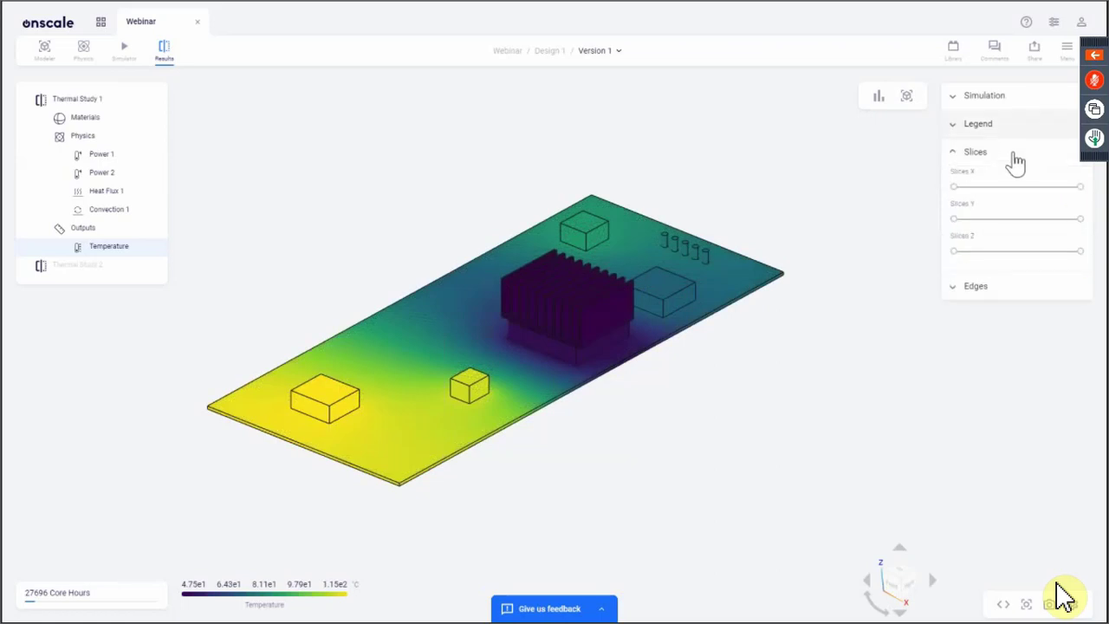
left_click(1002, 250)
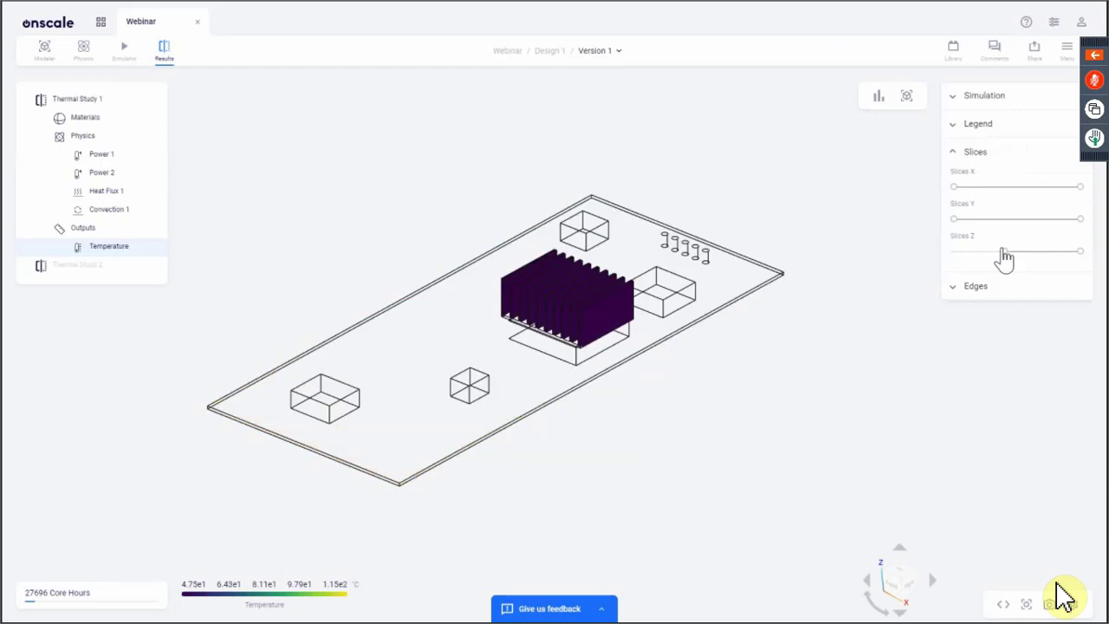
left_click_drag(996, 251, 910, 254)
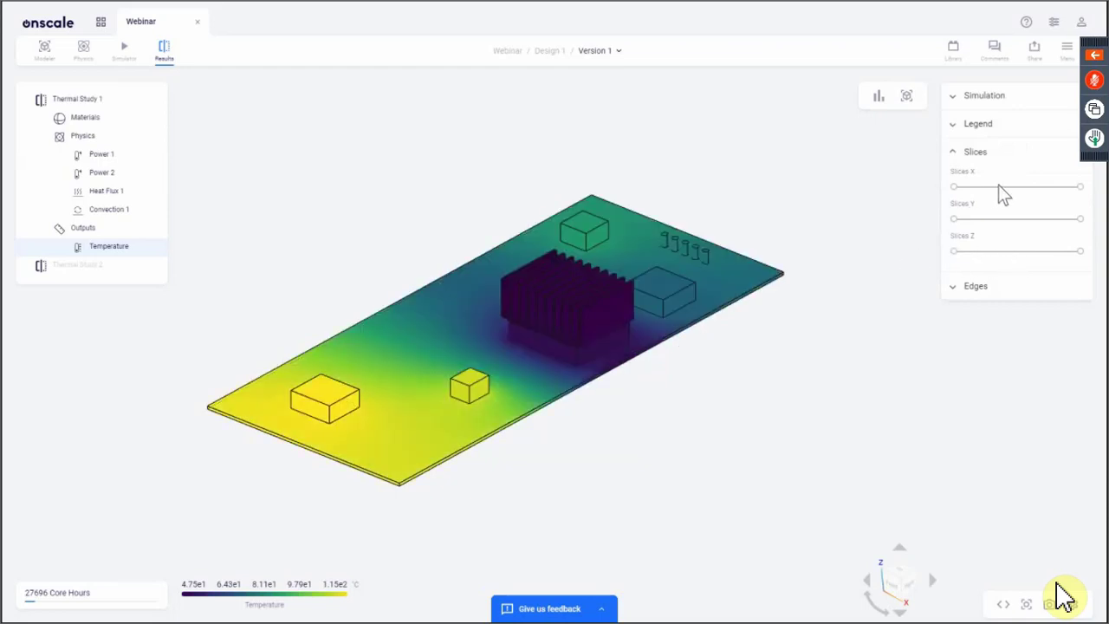
left_click(997, 186)
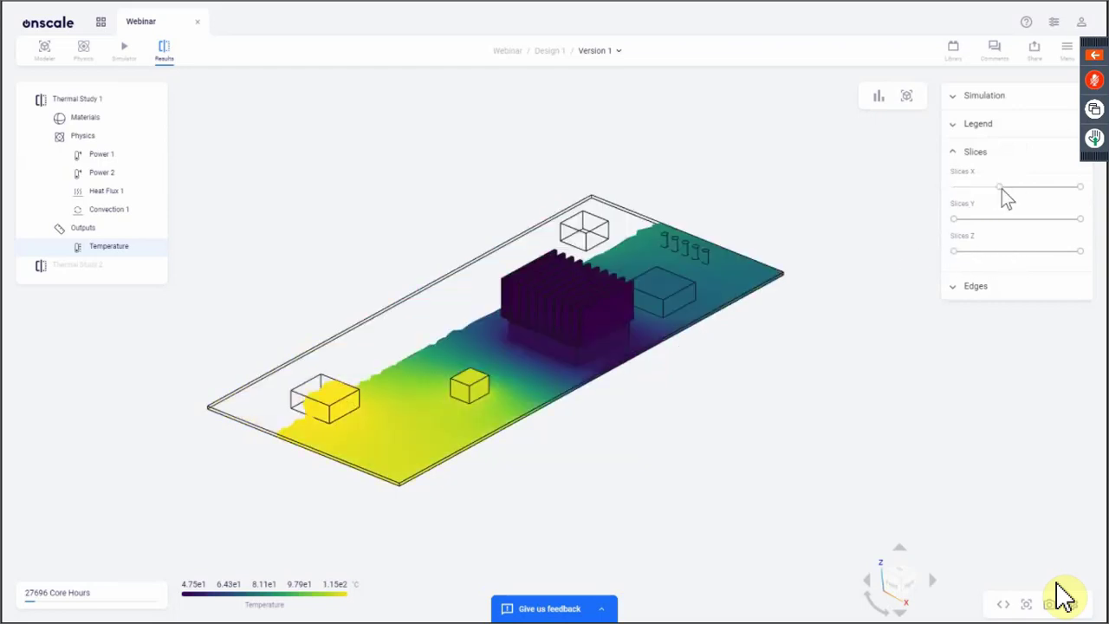
left_click_drag(1002, 188, 1016, 189)
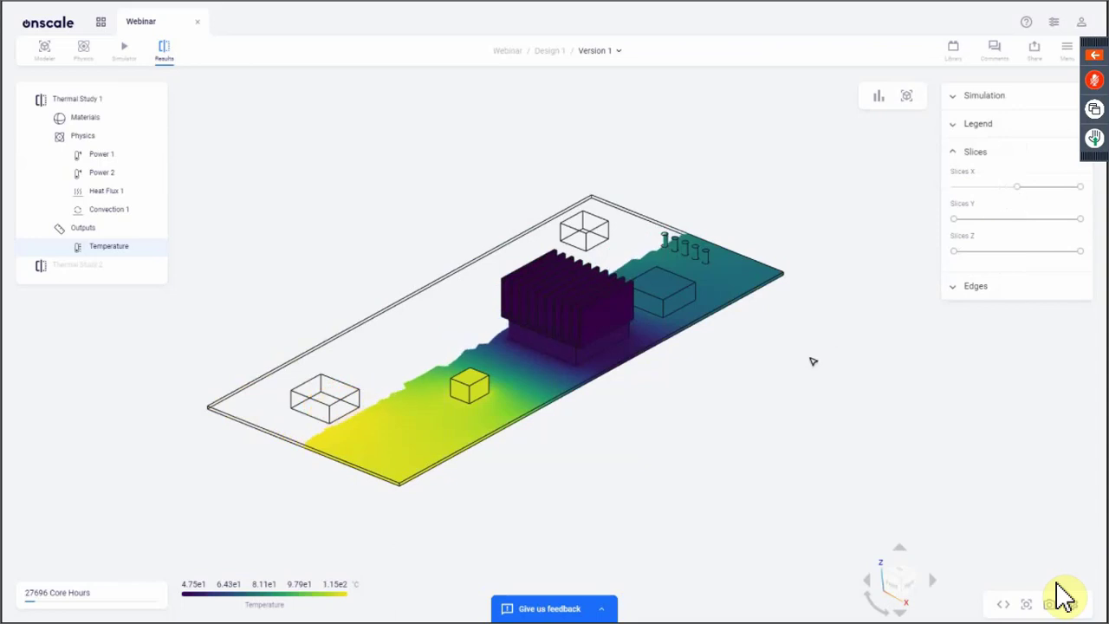
mouse_move(809, 362)
left_mouse_down()
mouse_move(943, 349)
mouse_move(949, 371)
left_mouse_up()
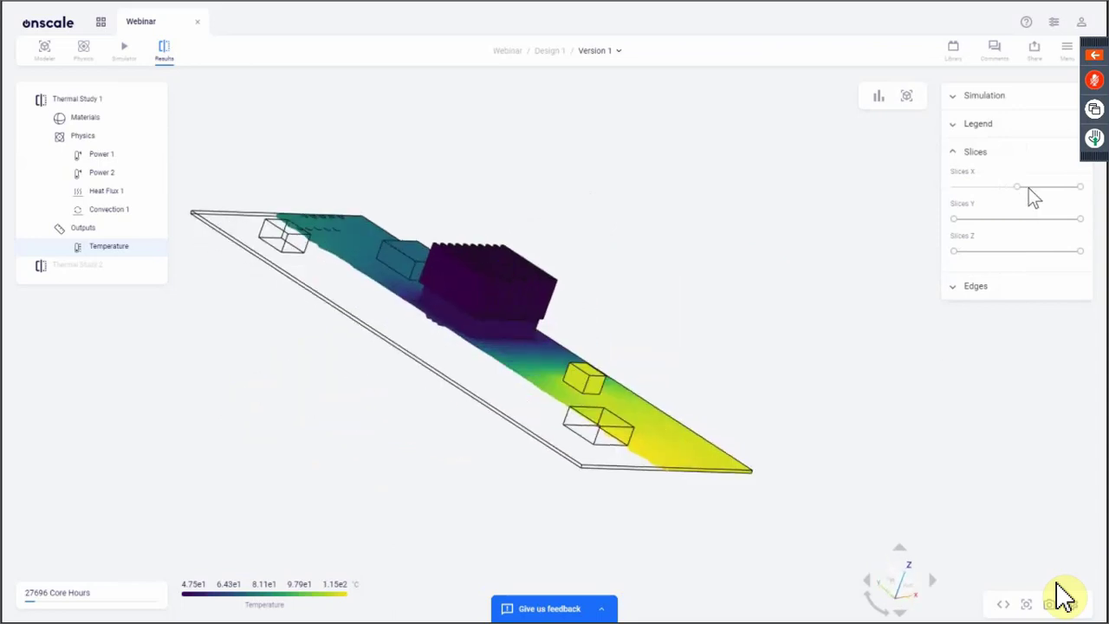
left_click_drag(984, 189, 916, 192)
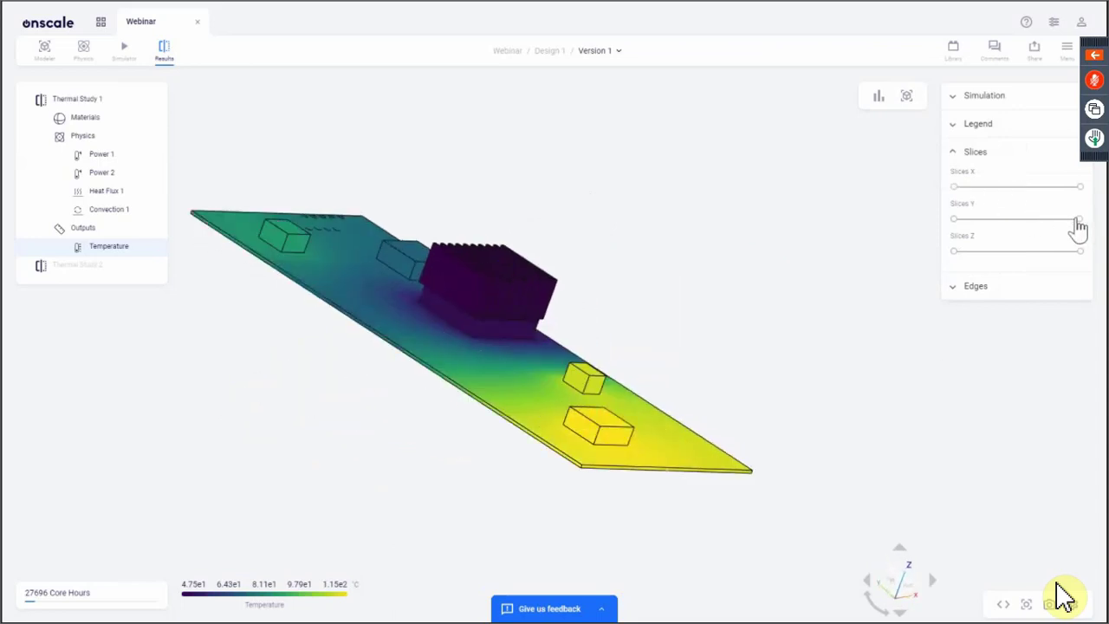
left_click_drag(1077, 223, 1090, 255)
scroll(841, 389, "down", 1)
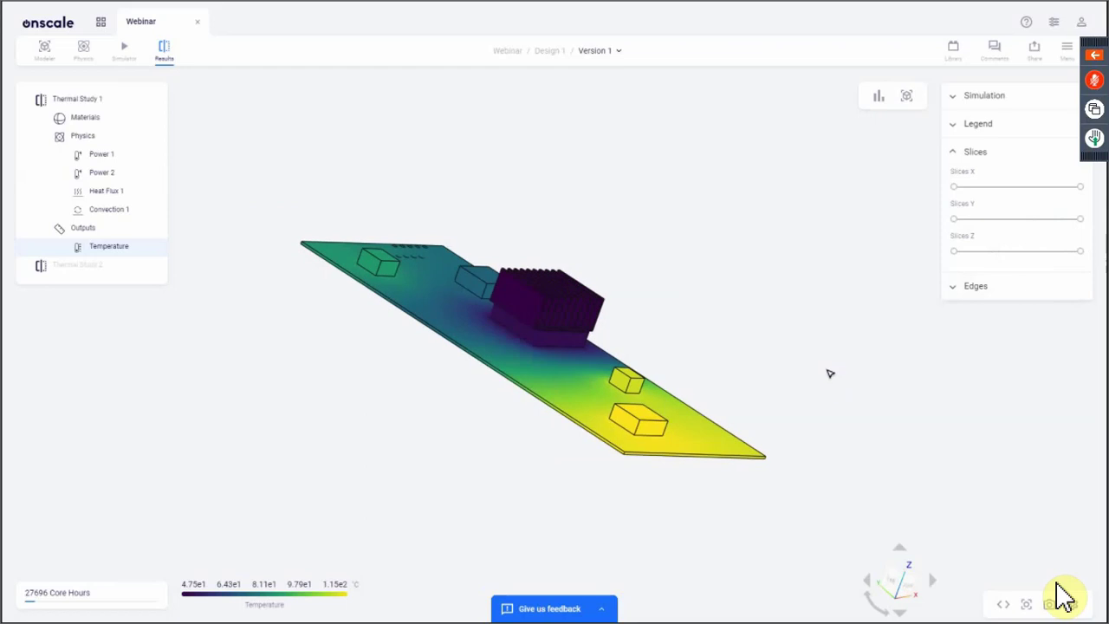
left_click_drag(866, 447, 570, 382)
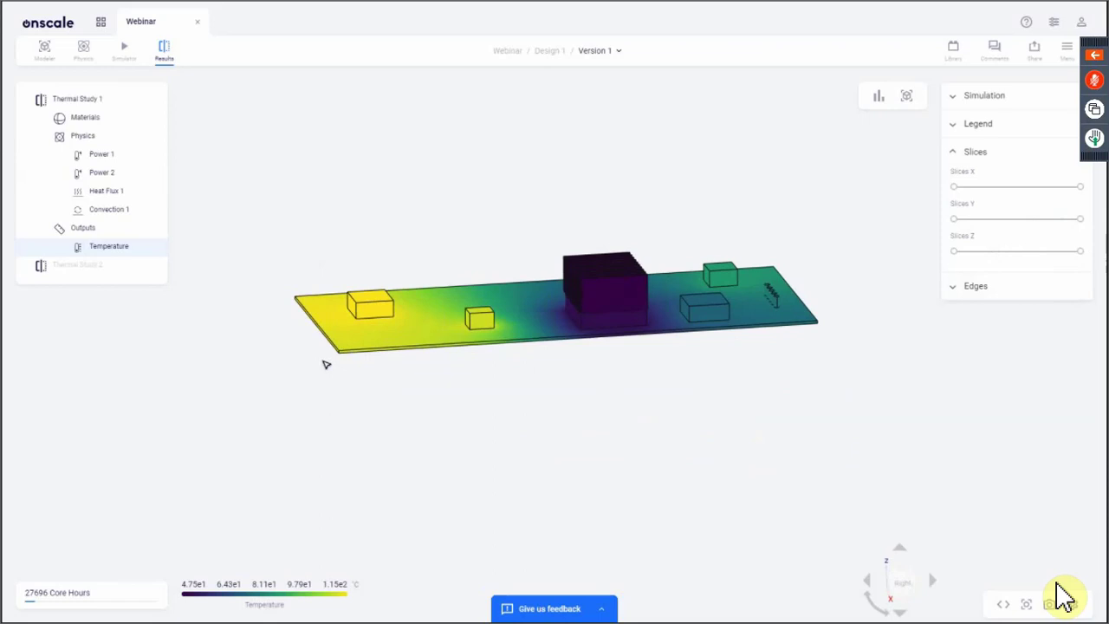
scroll(364, 160, "down", 3)
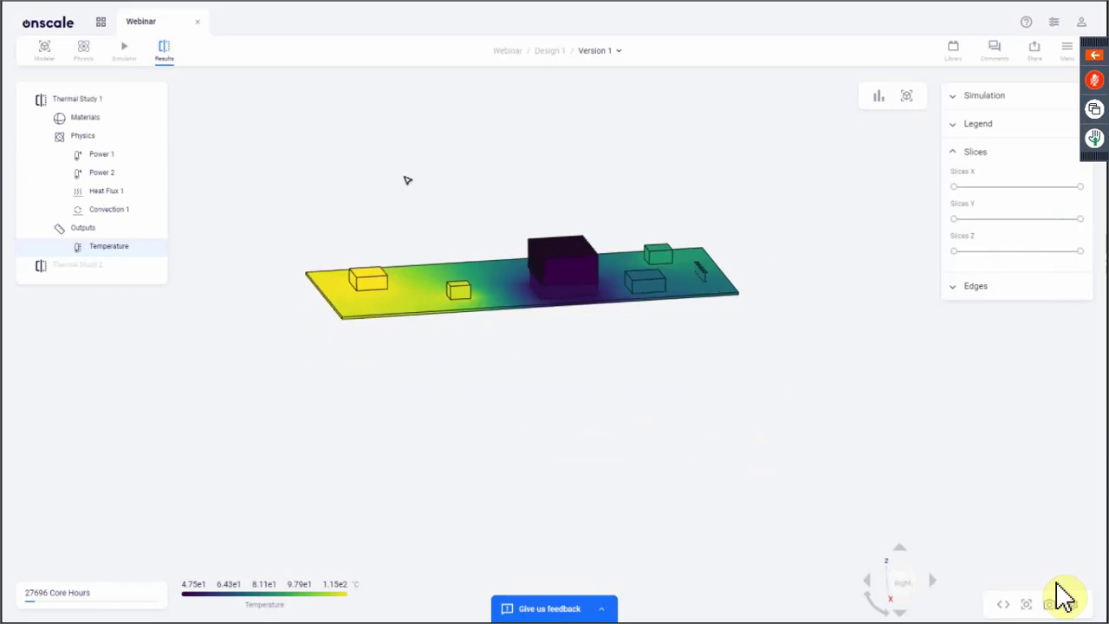
- Open the results' Jupyter Notebook environment and bring up the example notebooks Extract_Force_Resultants.ipynb and XY_Plot_Over_Line.ipynb
left_click(906, 98)
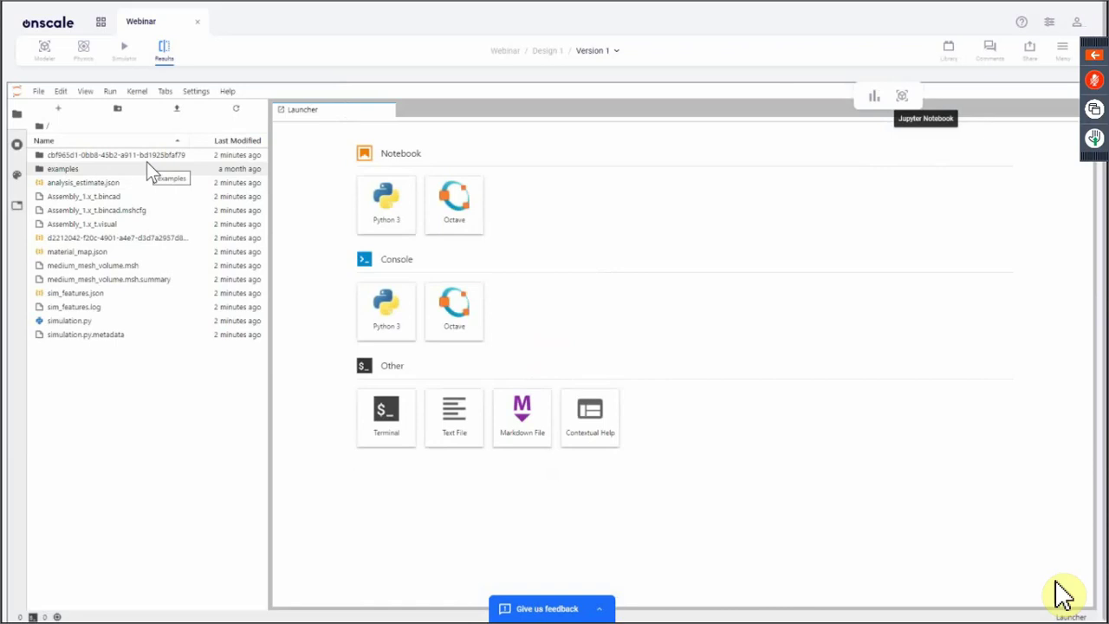
double_click(108, 168)
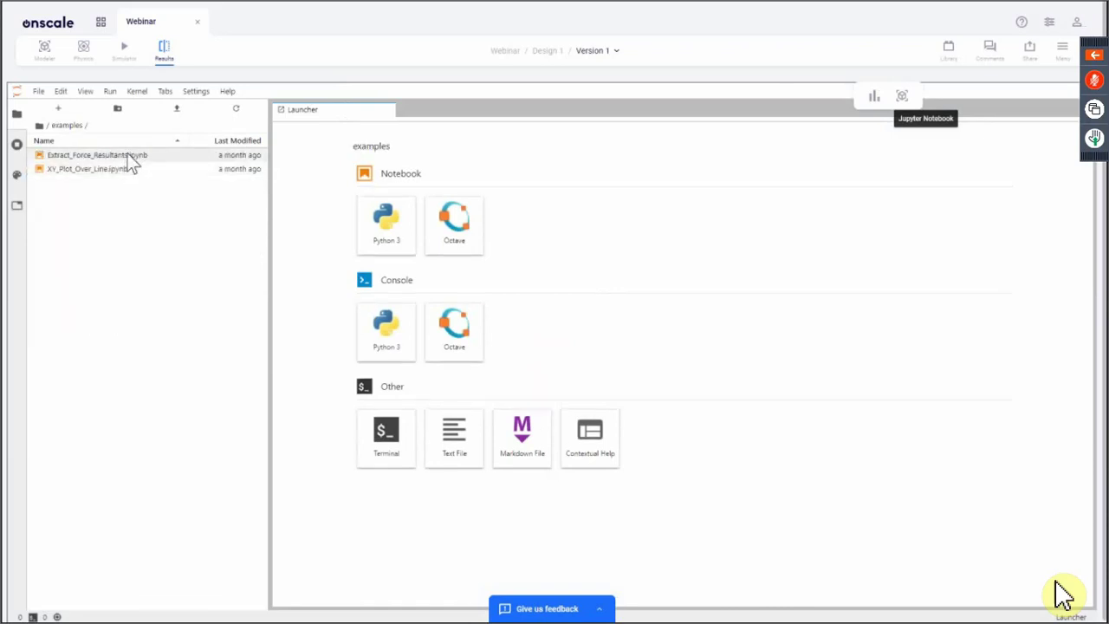
double_click(132, 156)
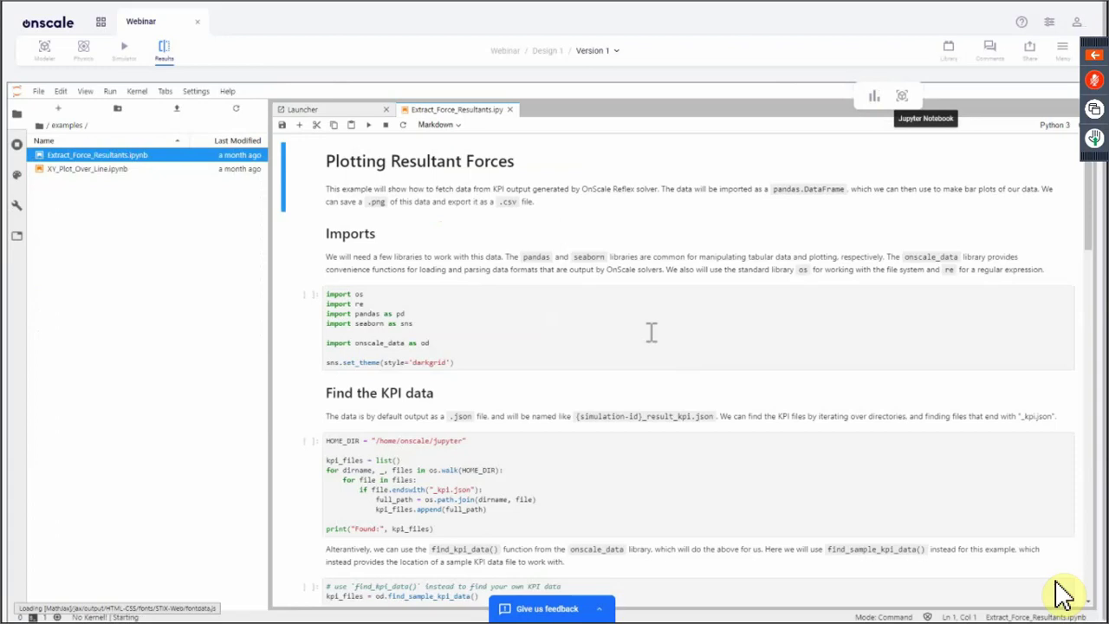
double_click(104, 169)
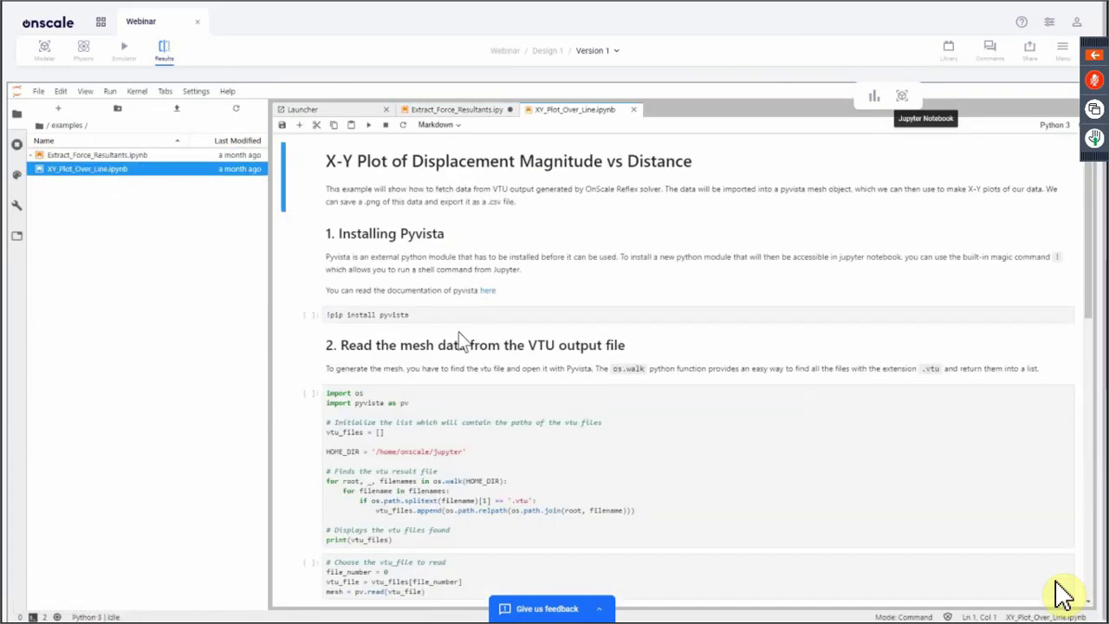
- Read through the XY_Plot_Over_Line notebook down to its plotting section, and return to the board's temperature plot
scroll(461, 340, "down", 1)
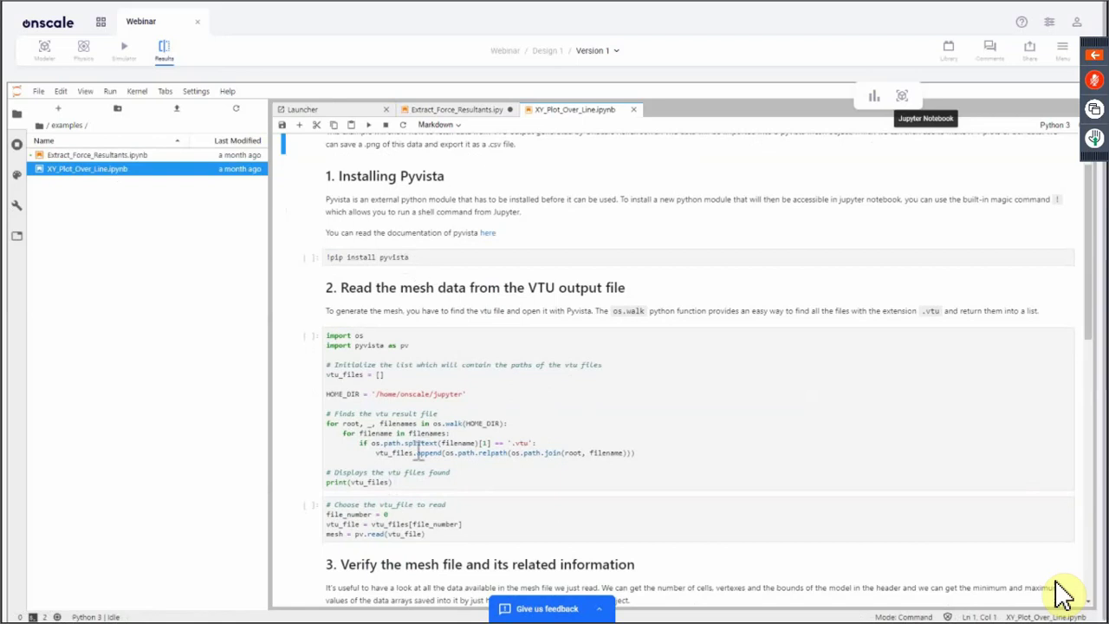
scroll(544, 433, "down", 3)
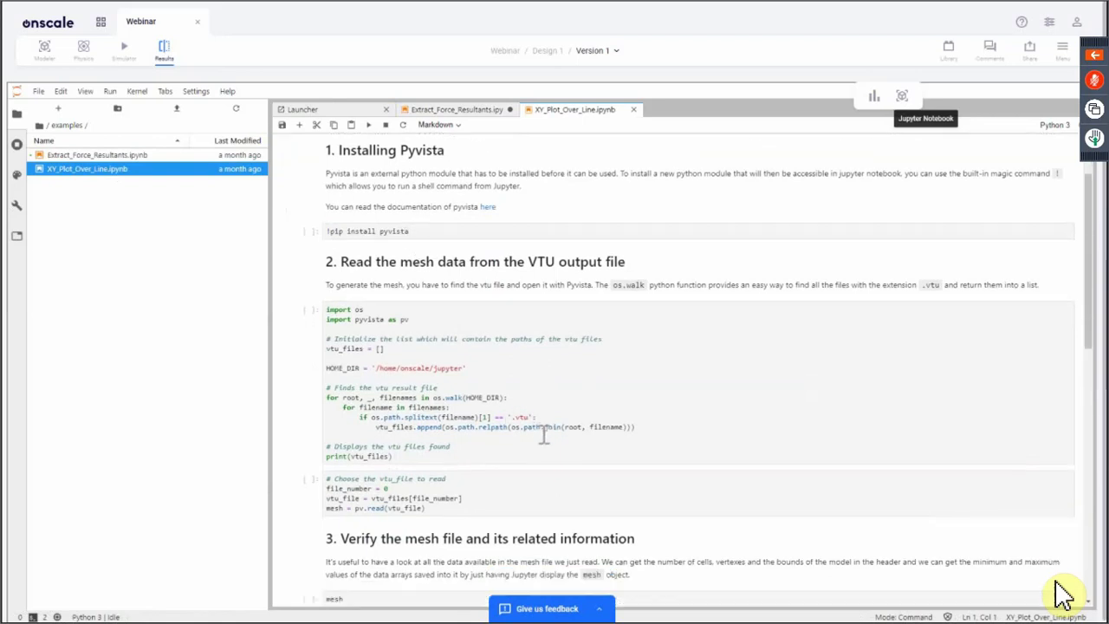
scroll(528, 442, "down", 7)
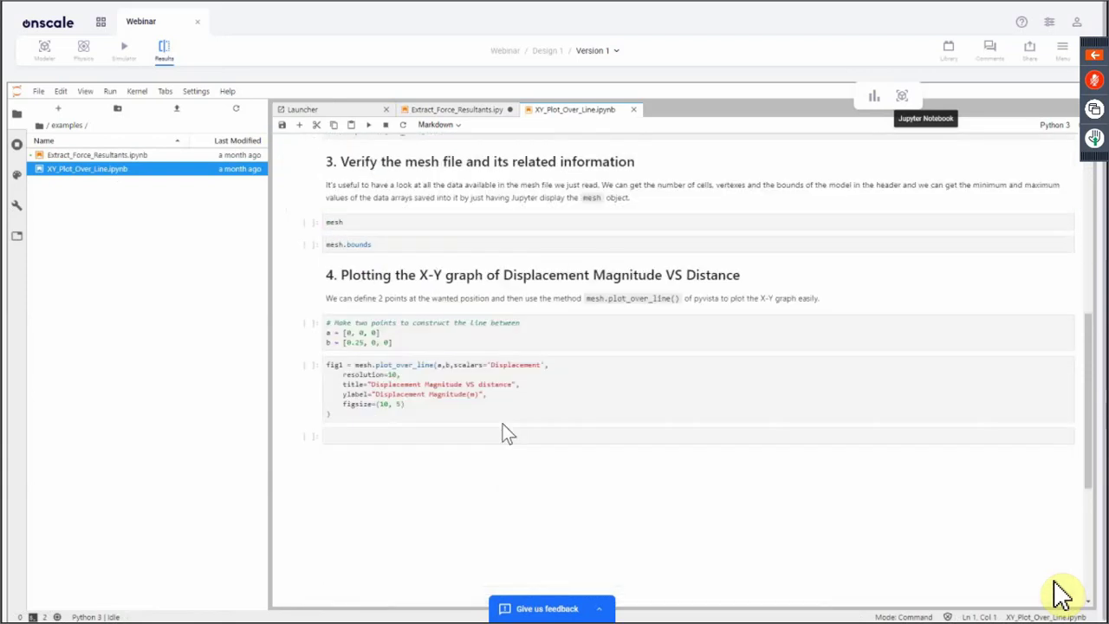
scroll(496, 466, "up", 4)
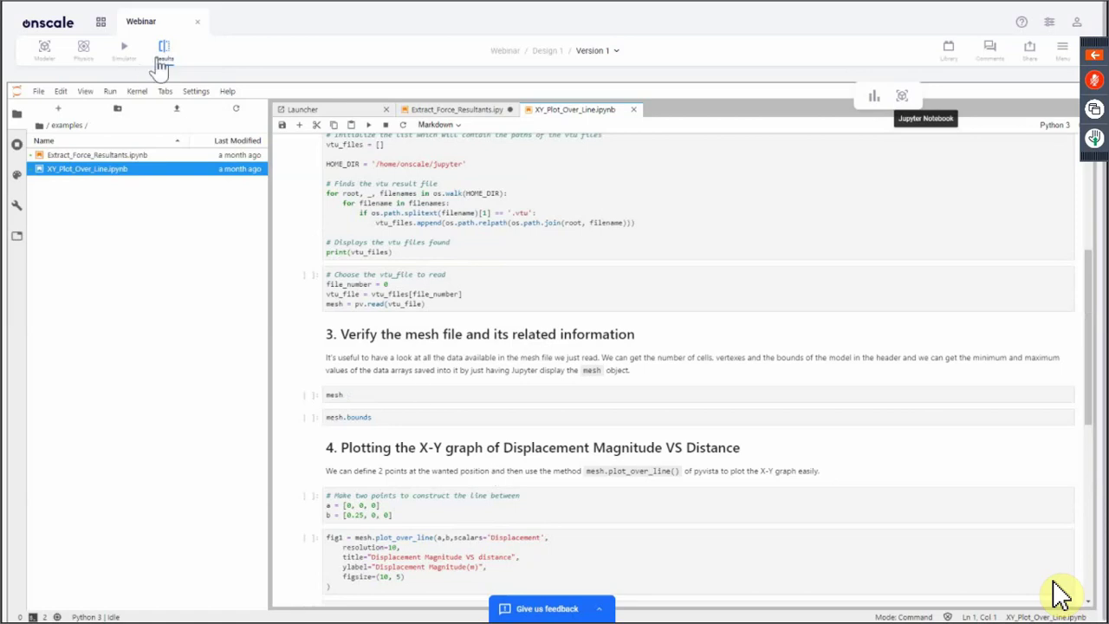
left_click(902, 95)
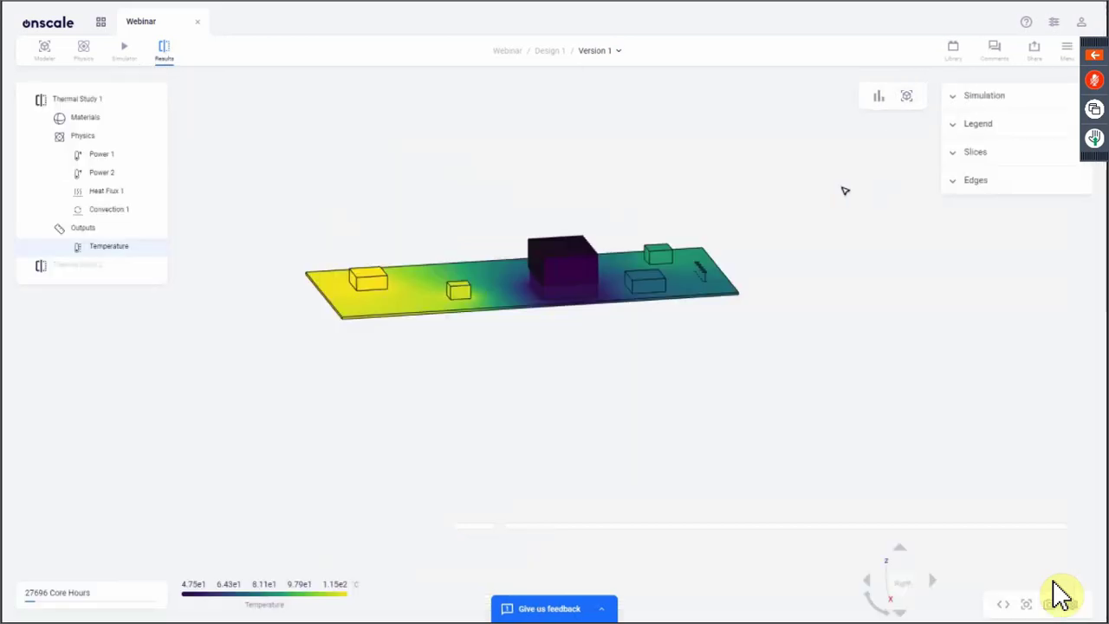
mouse_move(486, 283)
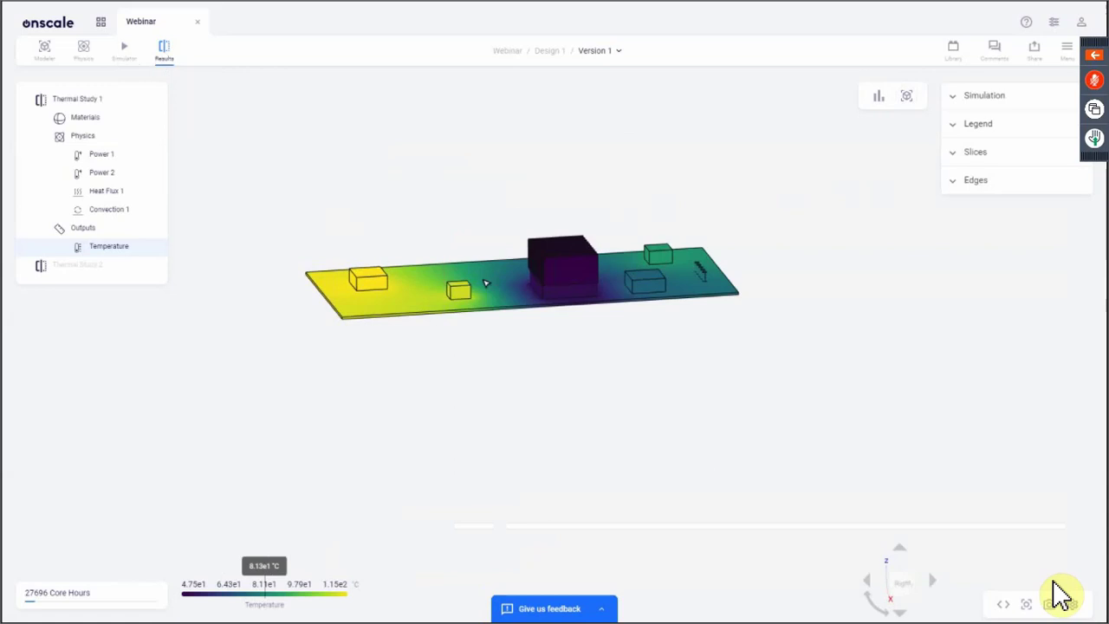
- Load the results of Thermal Study 2, the completed chip power sweep with five simulations
right_click_drag(268, 238, 283, 354)
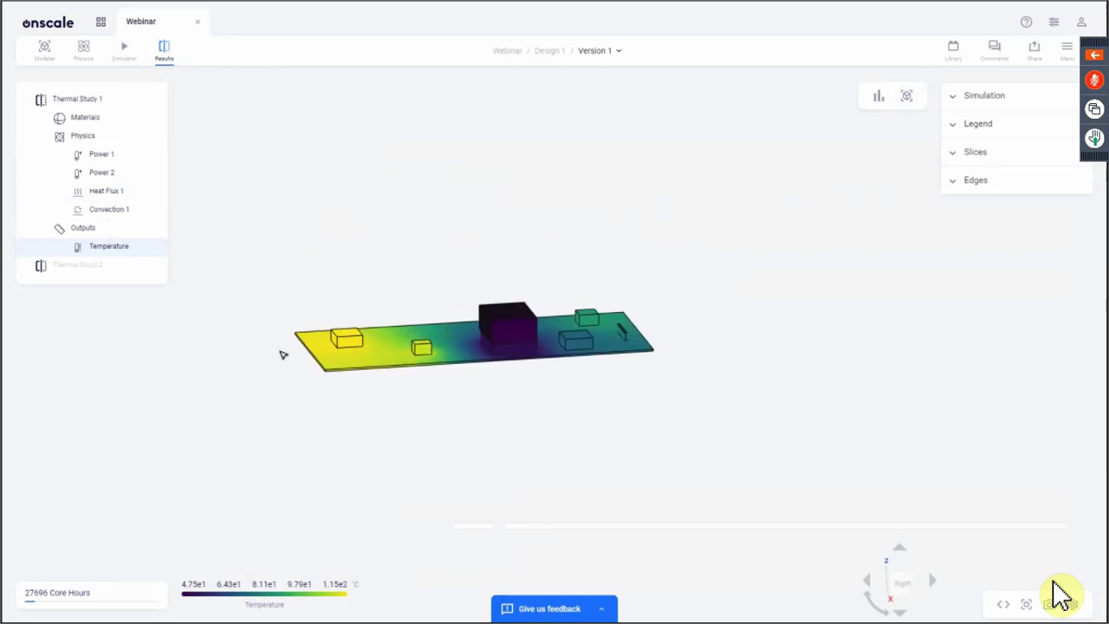
left_click(122, 61)
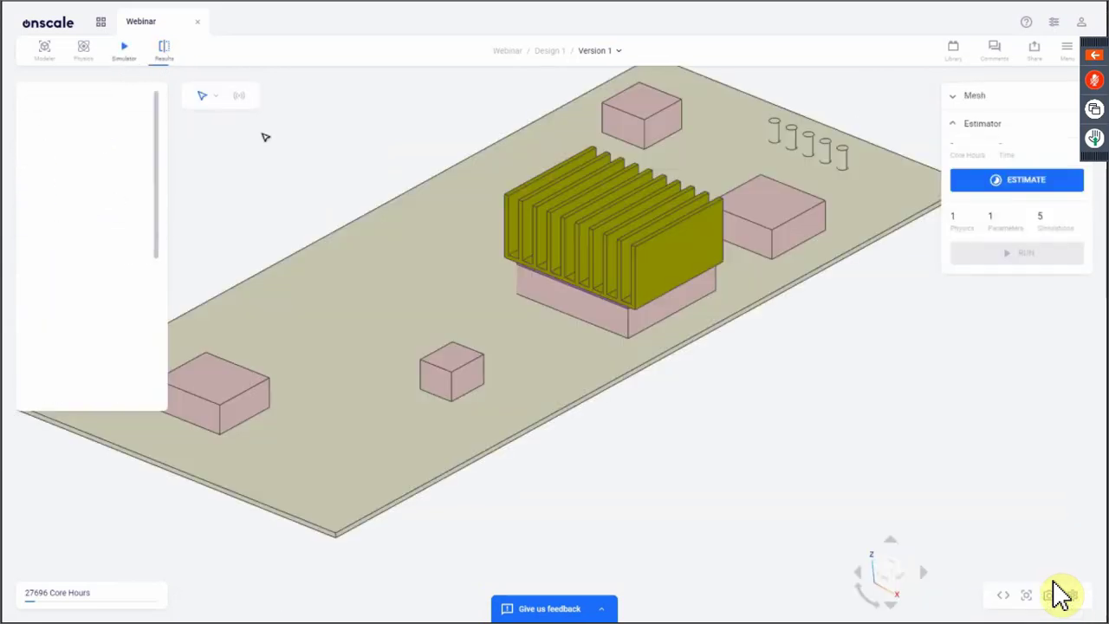
scroll(90, 267, "down", 5)
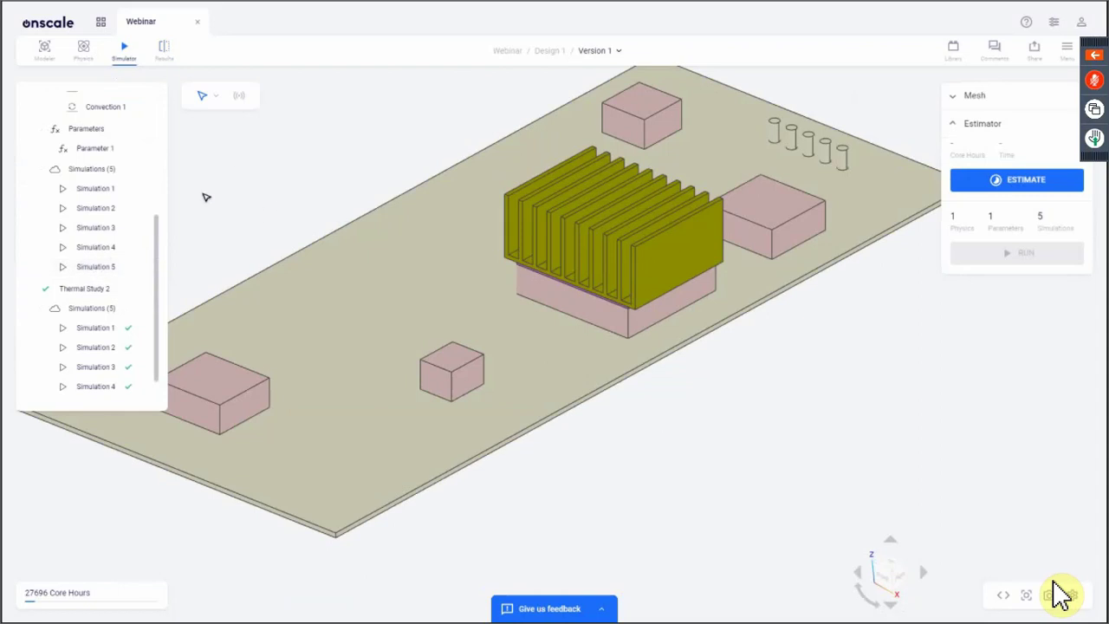
left_click(87, 289)
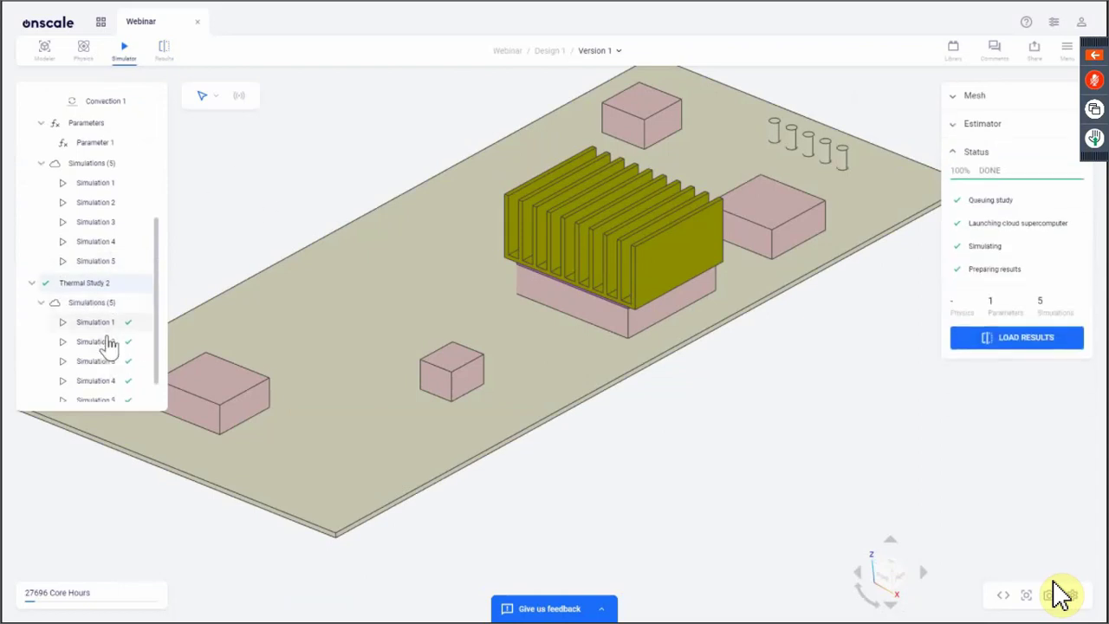
scroll(108, 346, "down", 1)
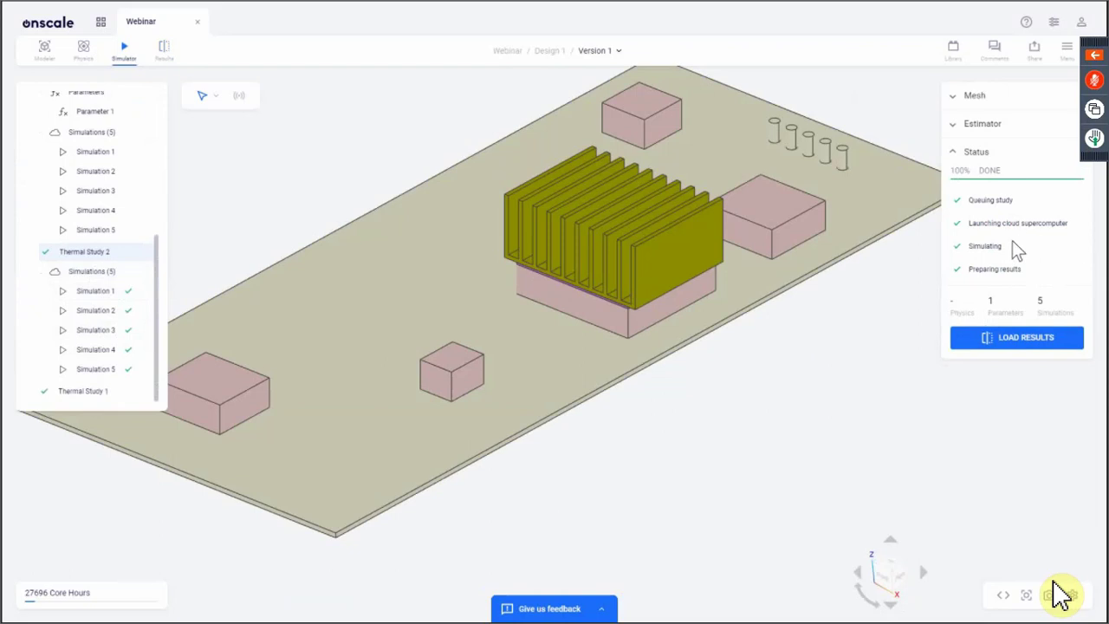
left_click(1006, 342)
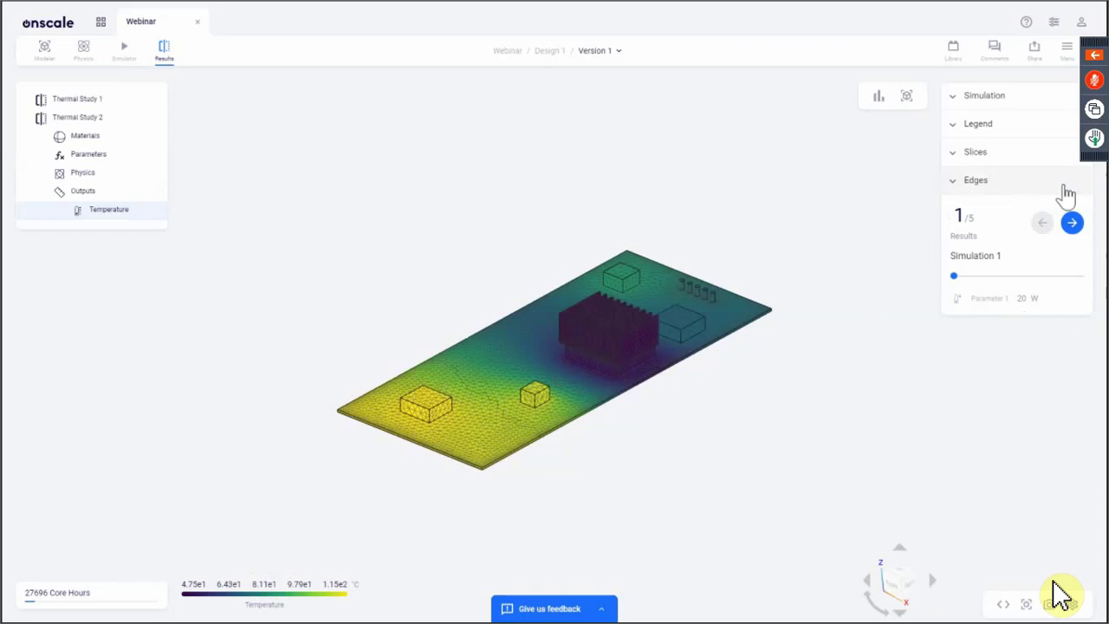
- Step through the sweep's temperature plots from Simulation 1 onward to compare the board at increasing chip power
left_click(1071, 223)
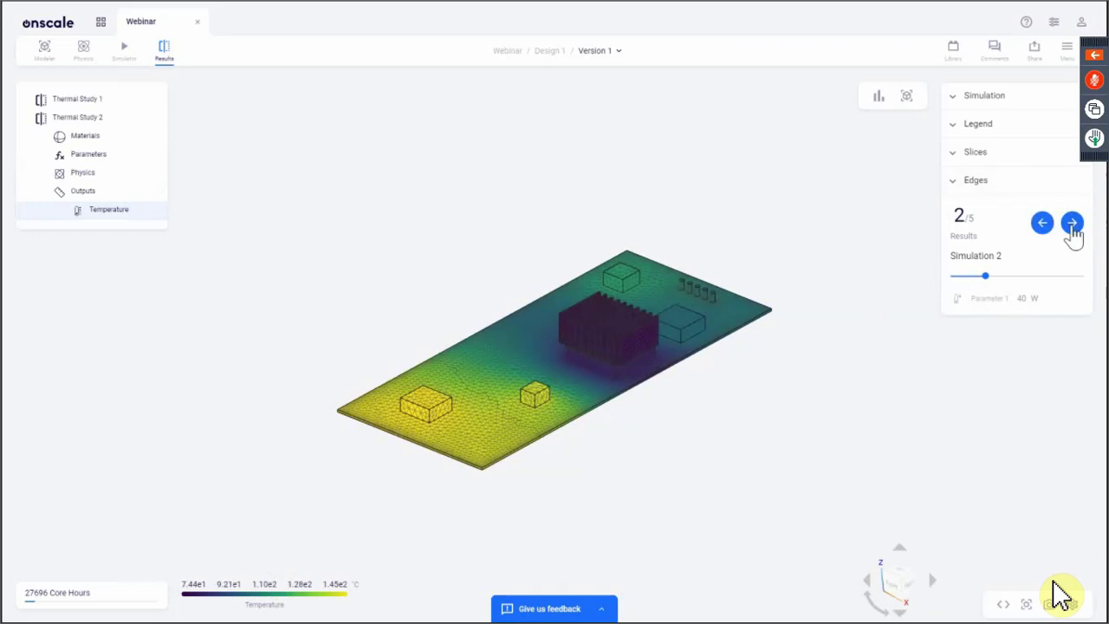
left_click(1072, 223)
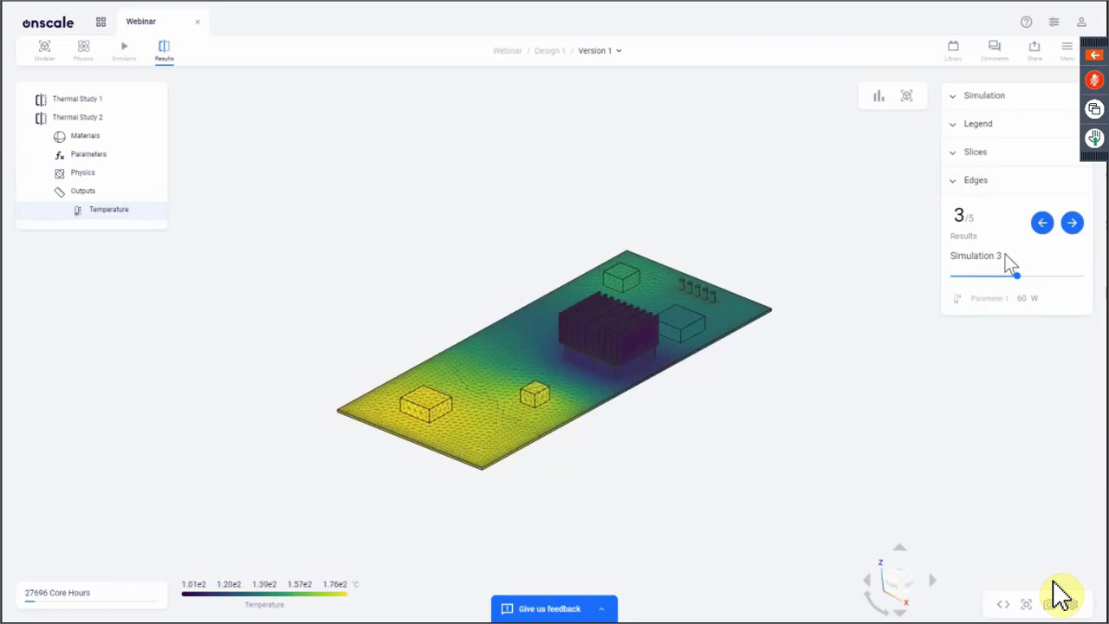
left_click(1071, 223)
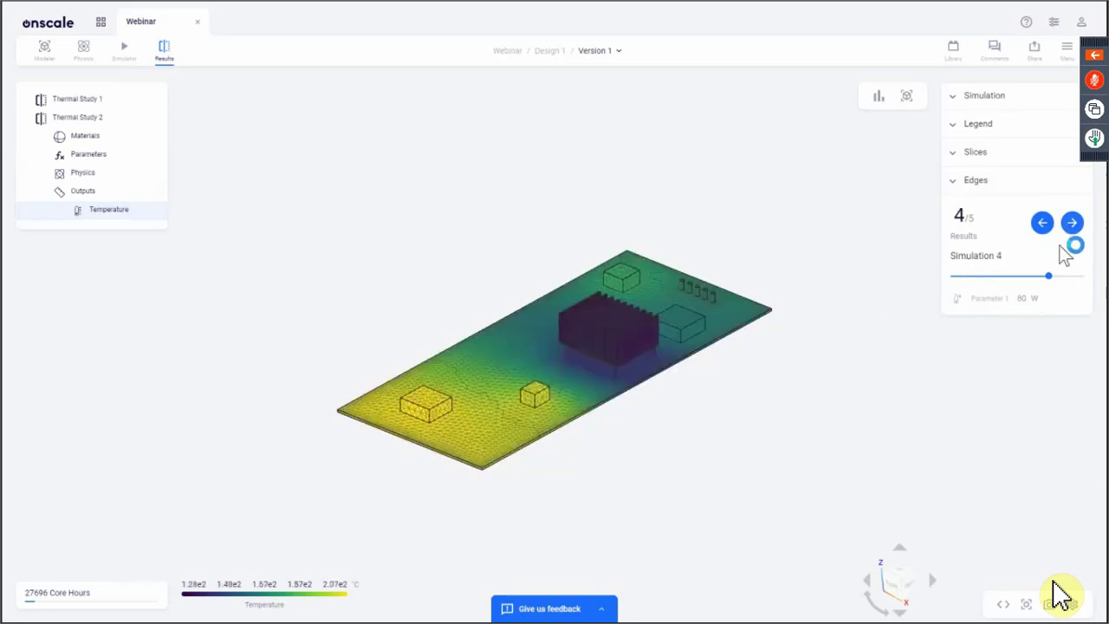
left_click(1065, 232)
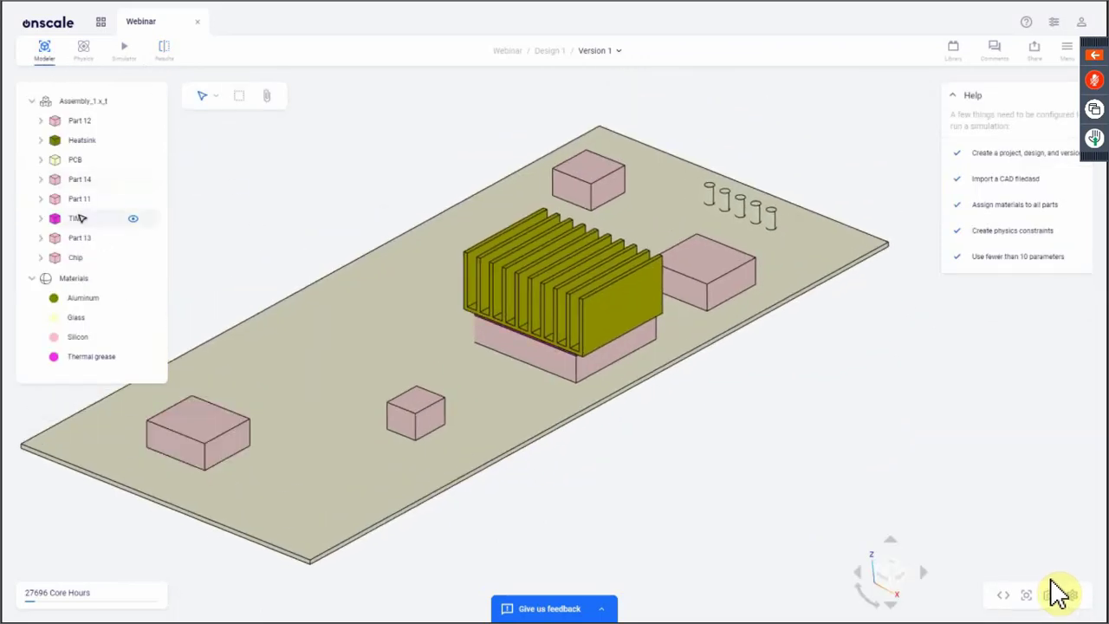
- Assign the global material Tungsten to the TIM part in a new version of the design, and check the part's material
scroll(325, 190, "down", 2)
scroll(317, 188, "up", 1)
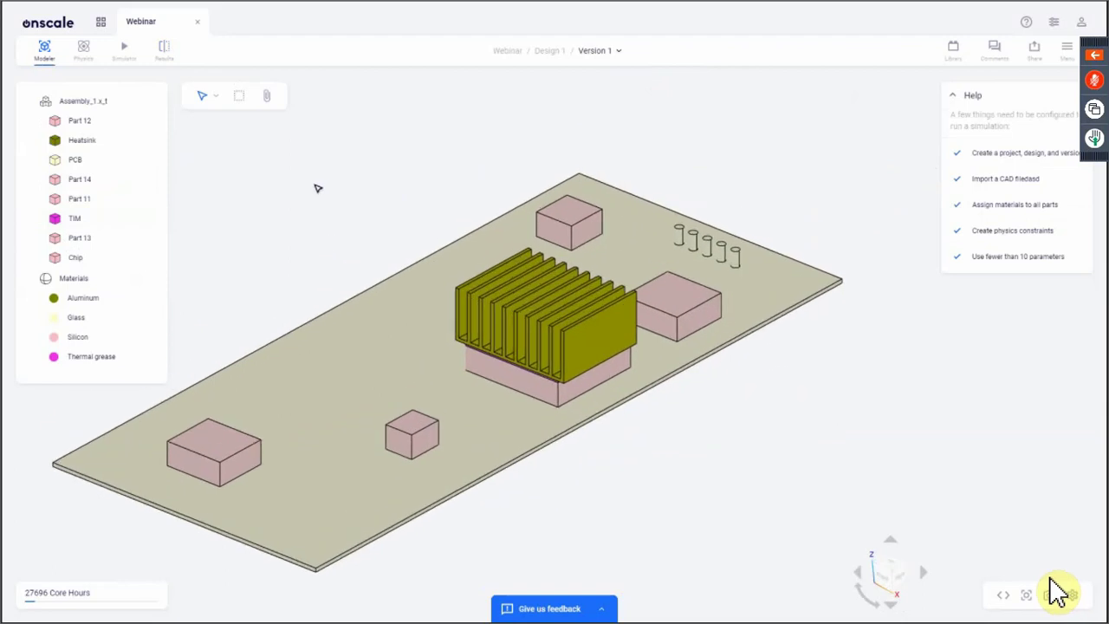
left_click(75, 218)
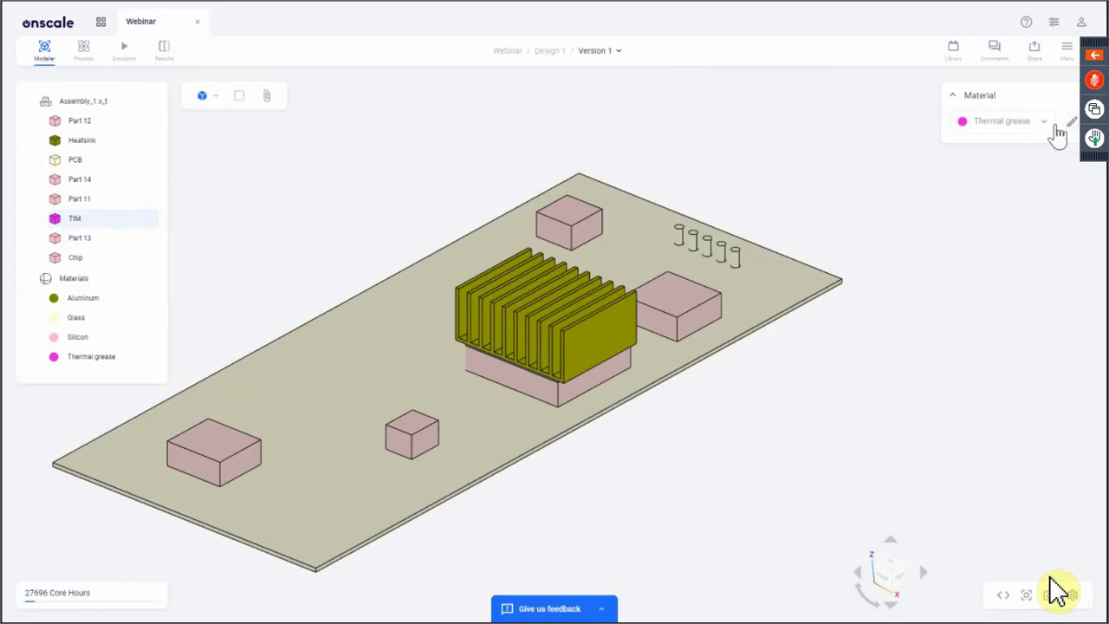
left_click(1044, 128)
scroll(1020, 396, "down", 5)
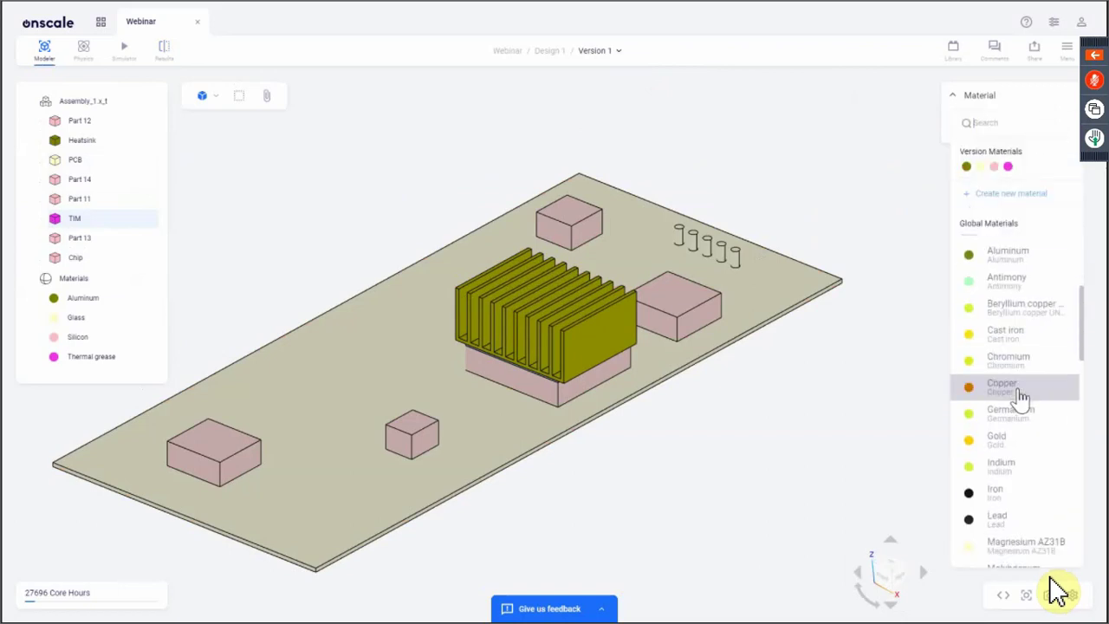
scroll(1024, 414, "down", 6)
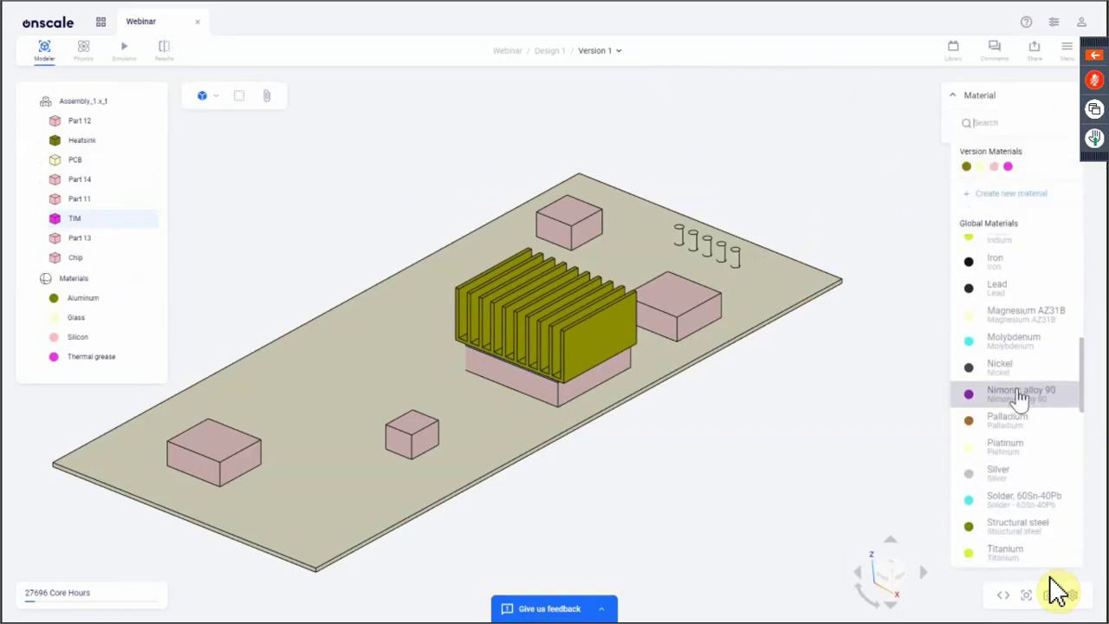
left_click(1021, 414)
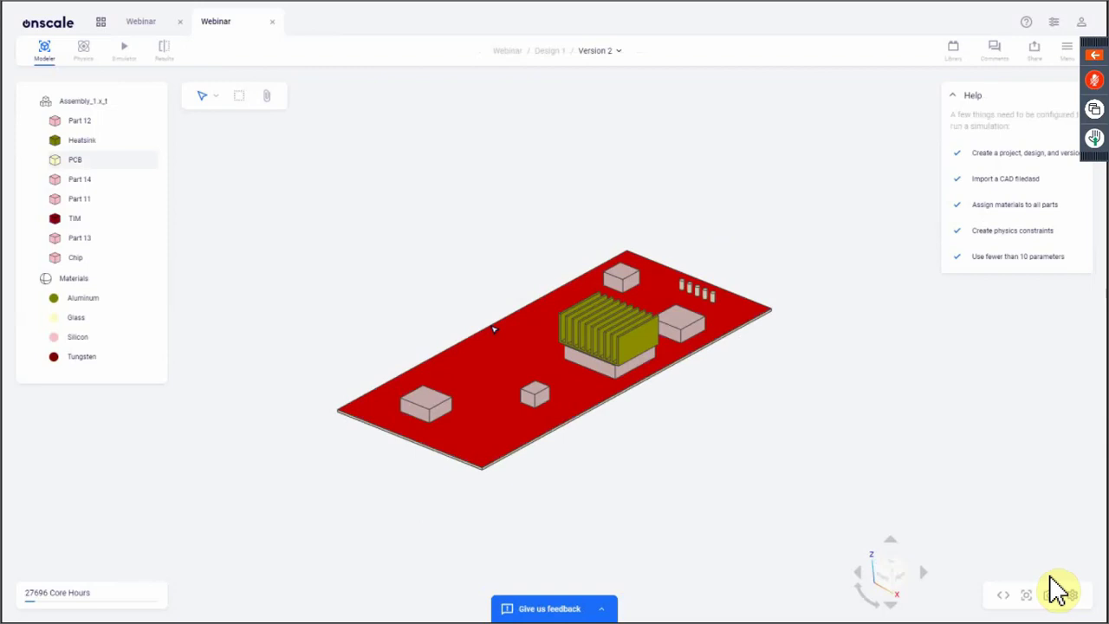
left_click(115, 160)
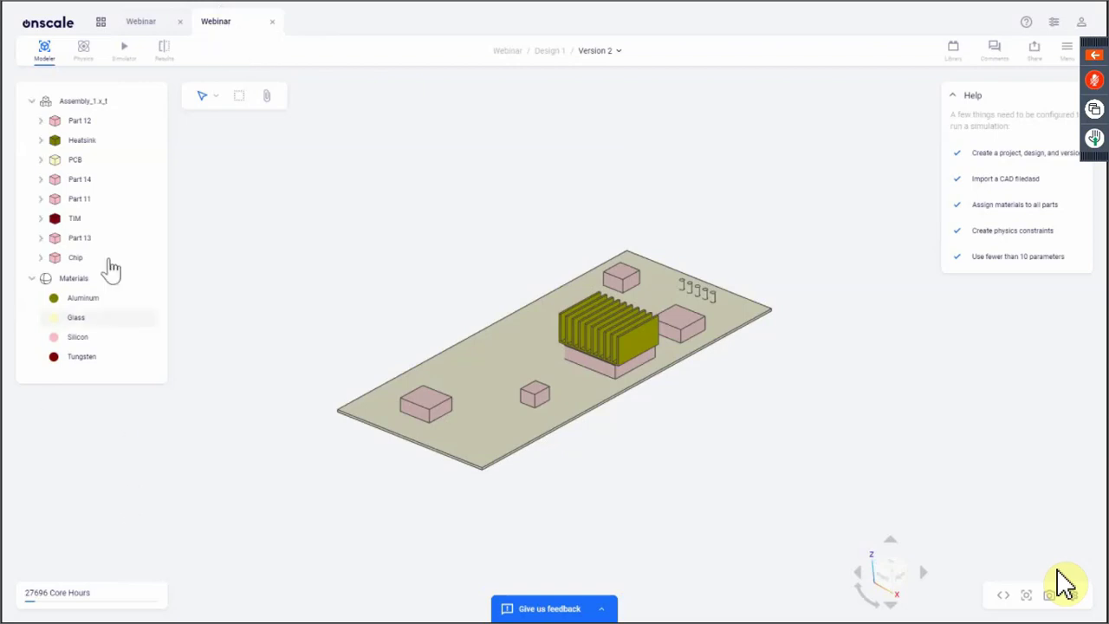
left_click(96, 223)
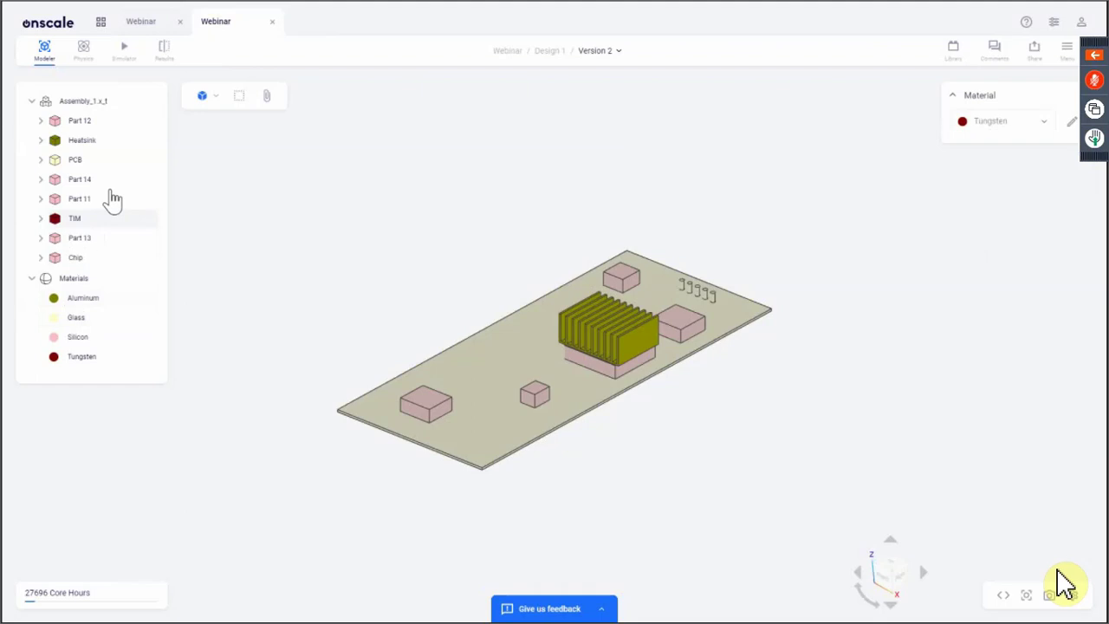
- Enable mechanical physics and add a fixture restraint in X, Y and Z to the PCB's short front end face
left_click(83, 52)
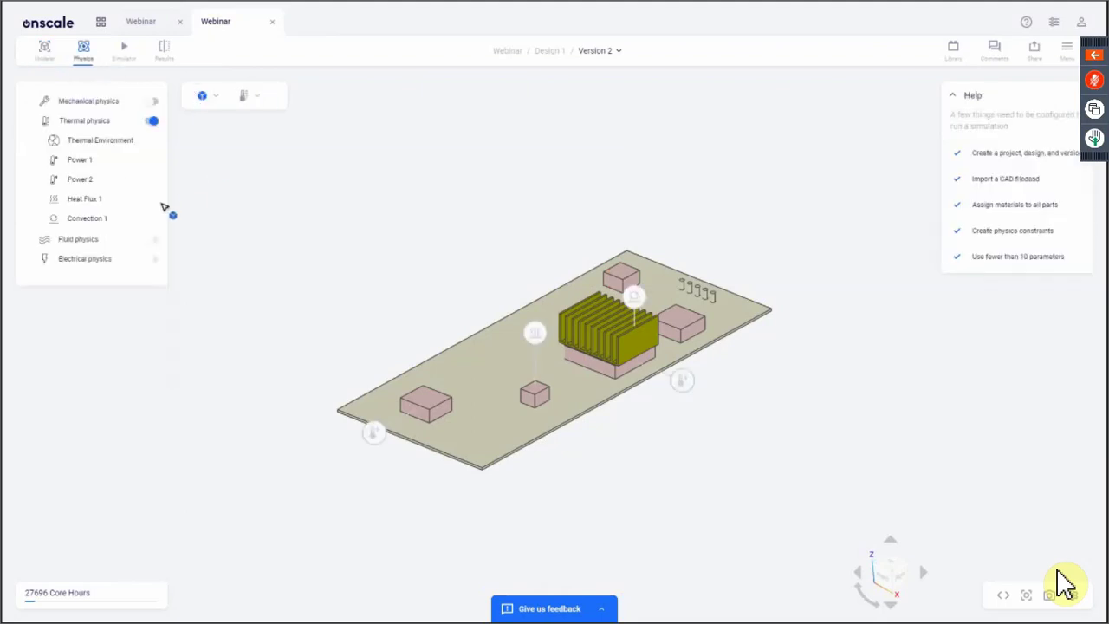
left_click(150, 102)
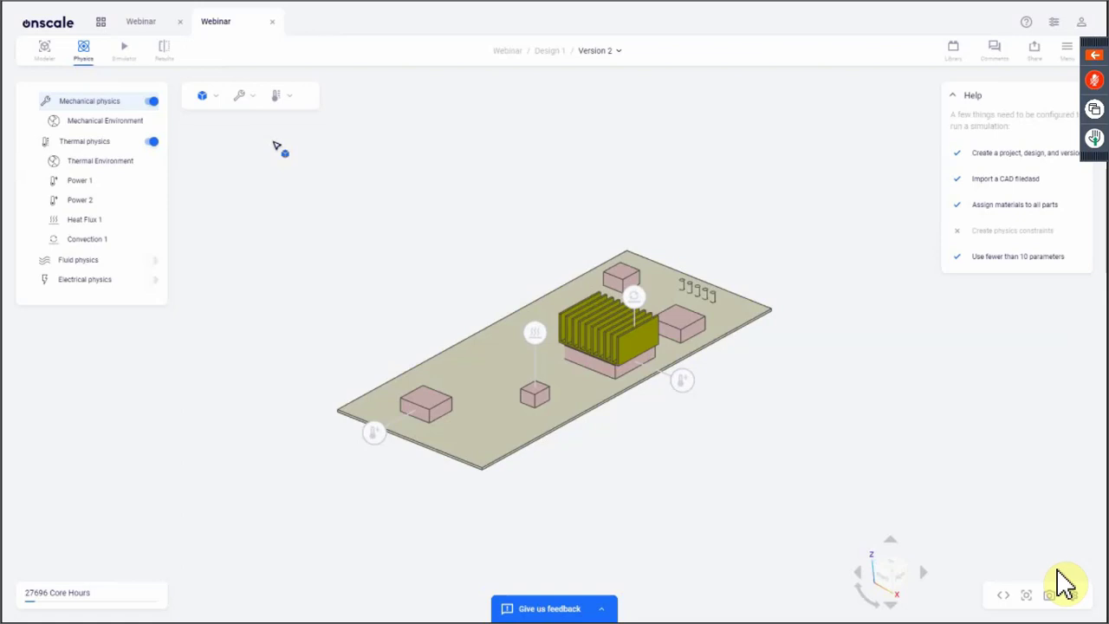
left_click(251, 101)
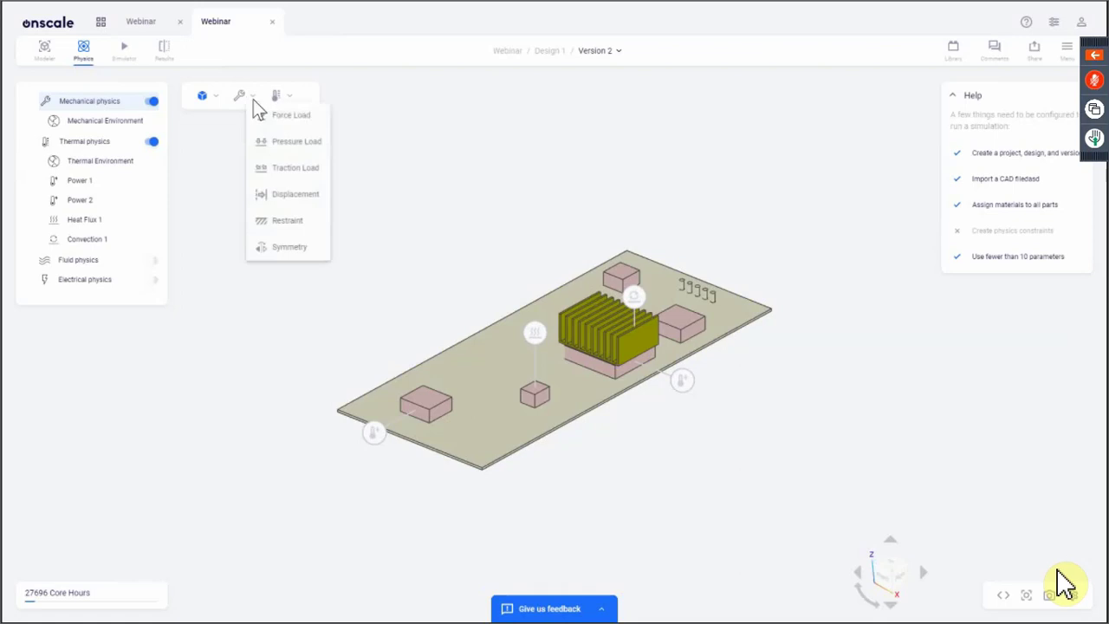
left_click(293, 231)
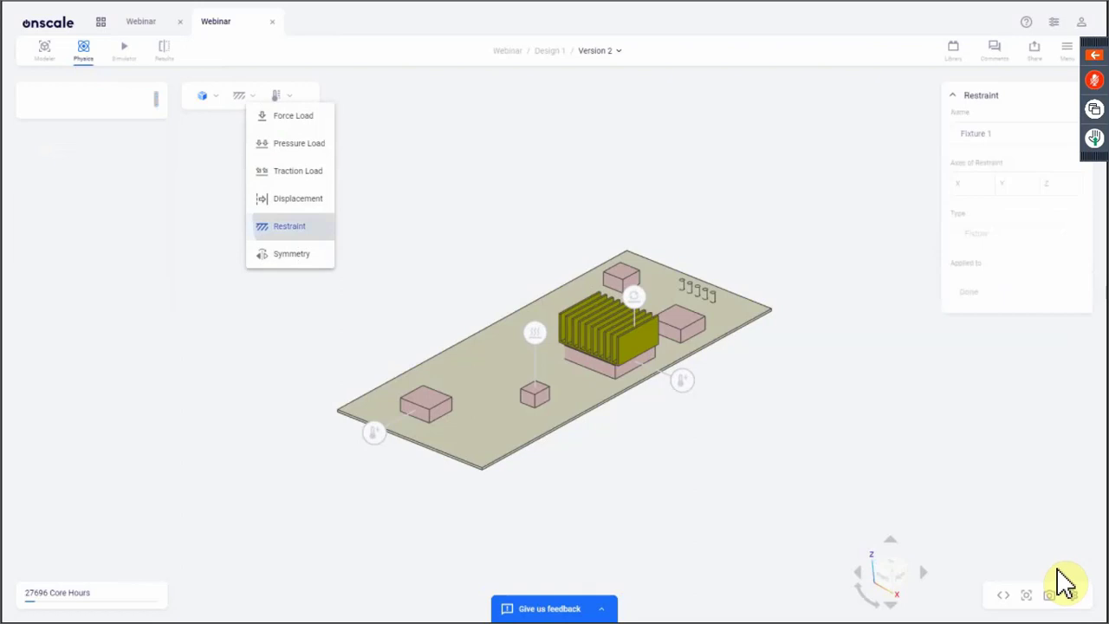
scroll(442, 469, "up", 3)
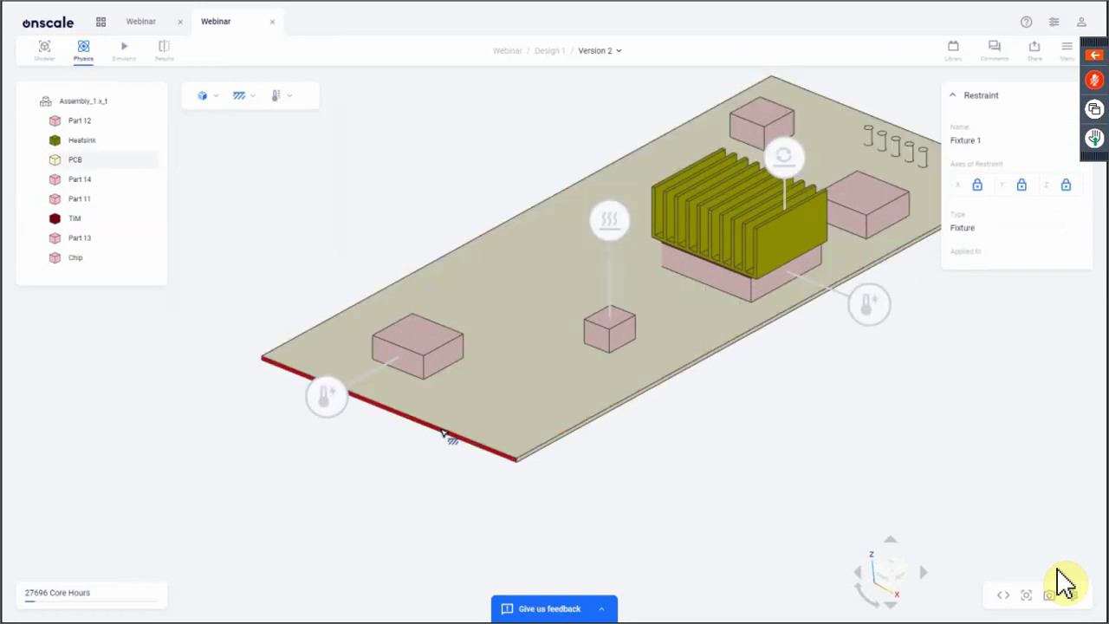
left_click(441, 432)
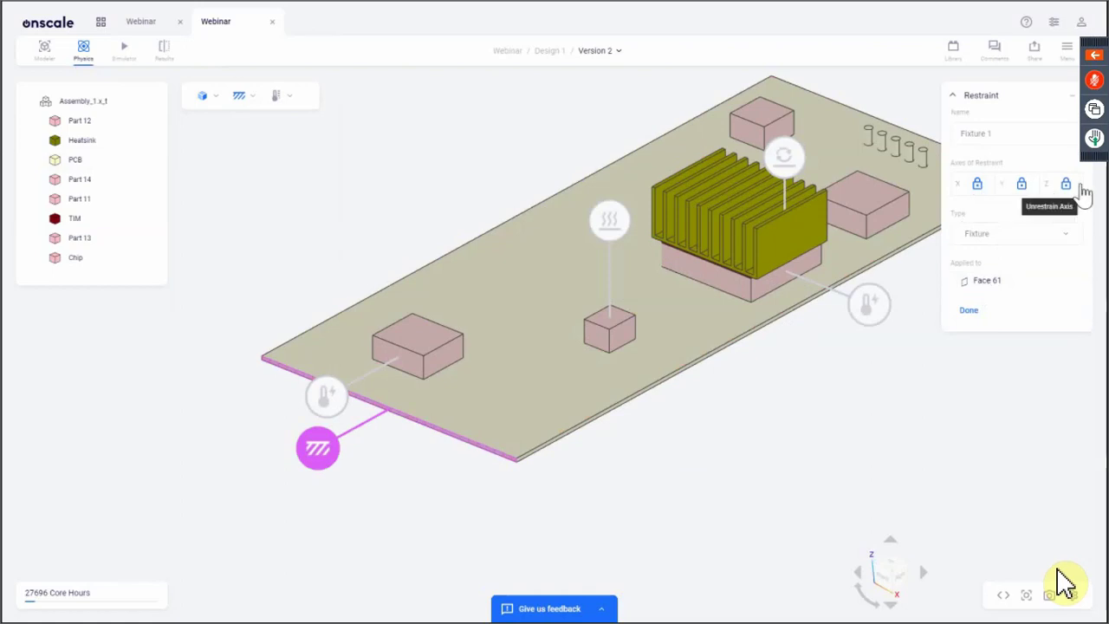
left_click(968, 312)
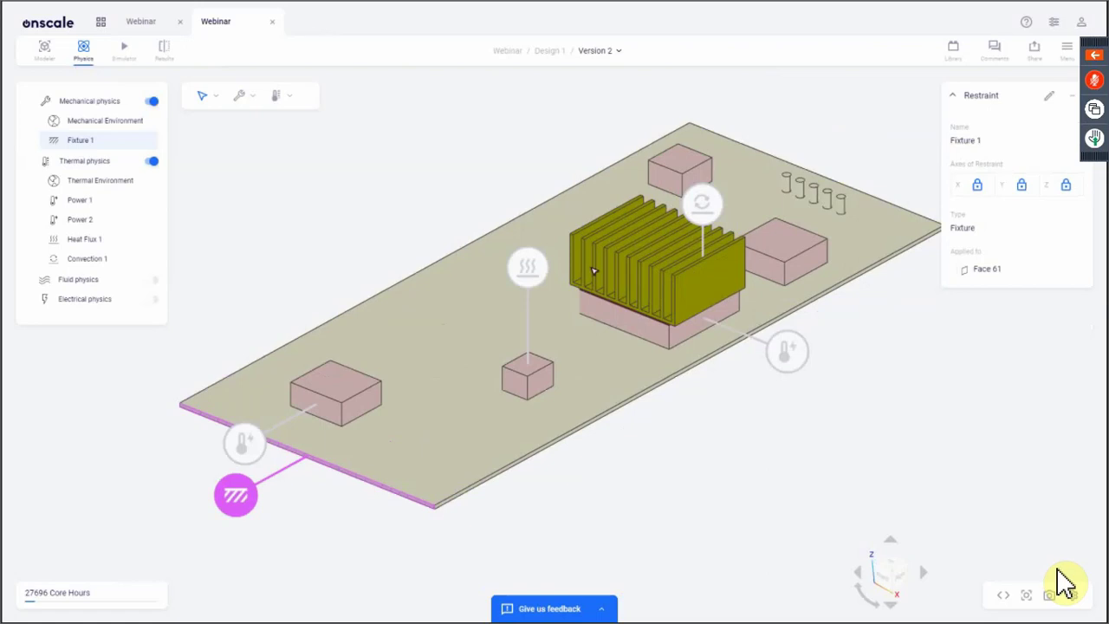
- Review the Power 1 load on the chip and start meshing and estimating the combined mechanical and thermal study
left_click(82, 200)
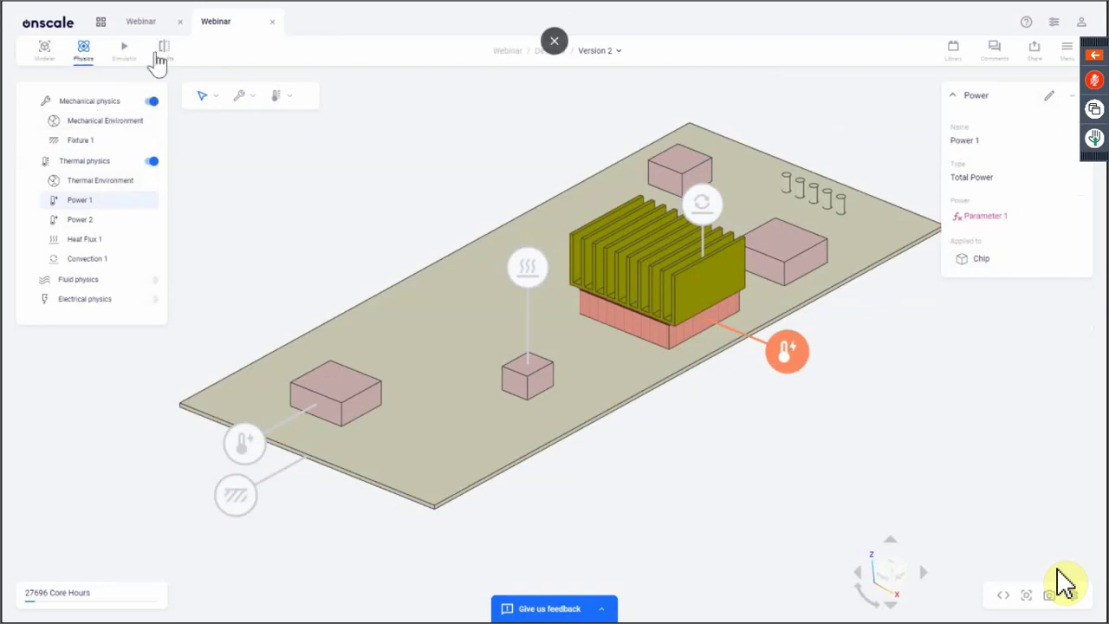
left_click(124, 53)
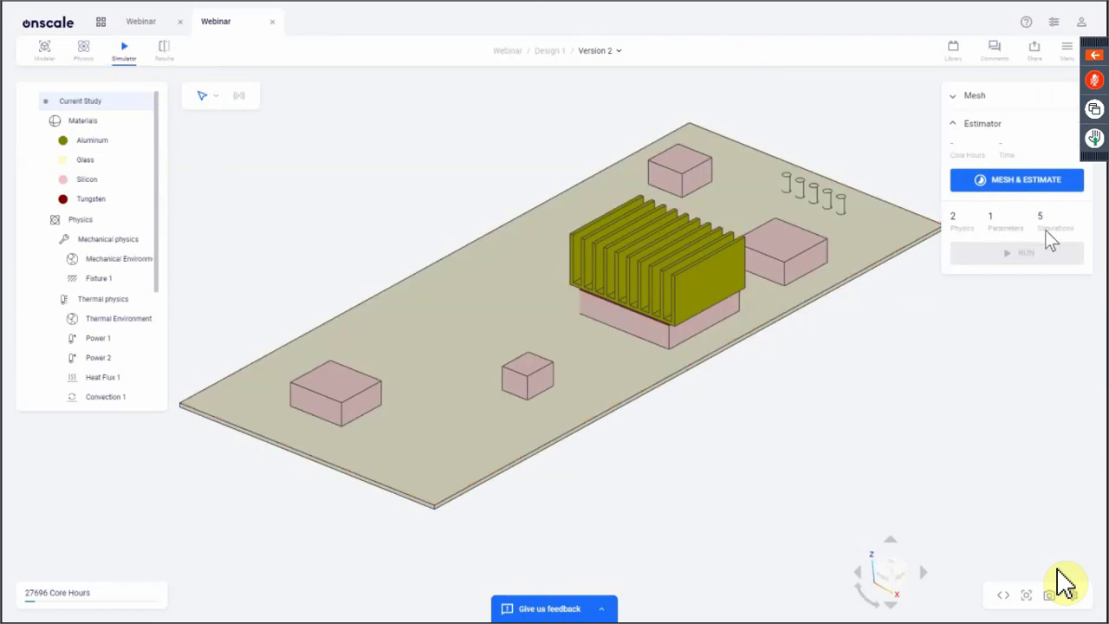
left_click(1040, 179)
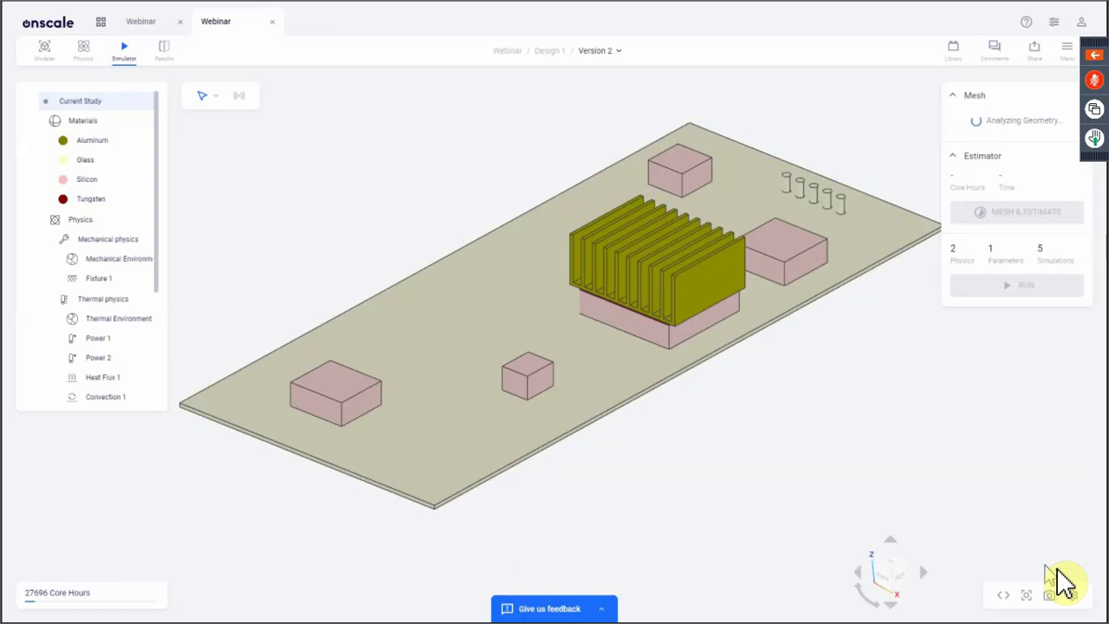
scroll(897, 346, "up", 2)
scroll(894, 328, "down", 2)
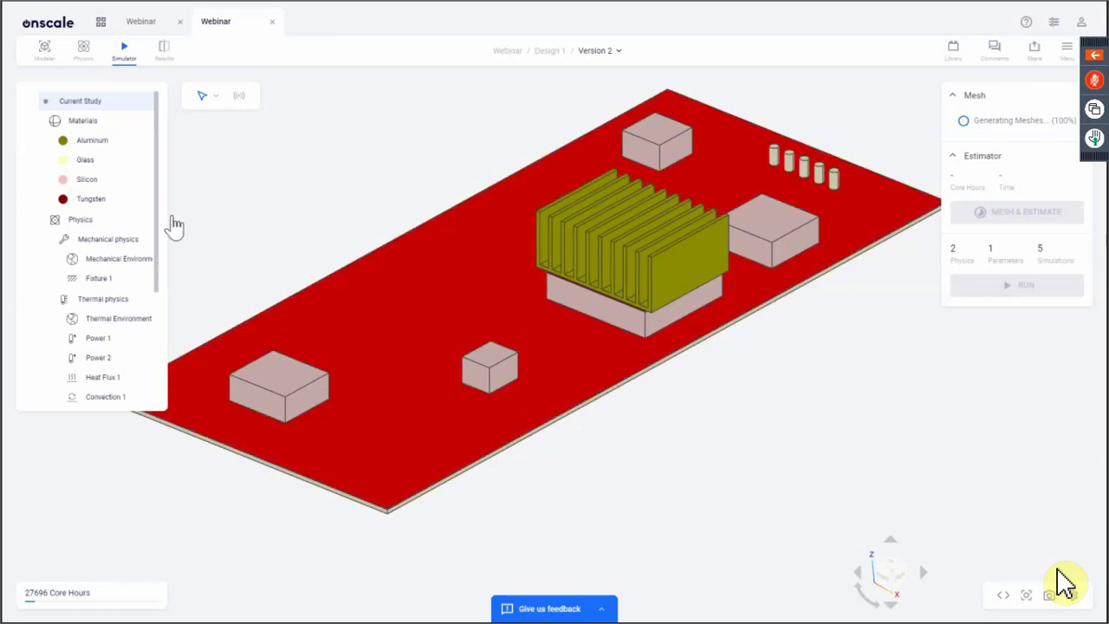
- Review the thermal environment and Heat Flux 1 settings, including the available flux types, leaving the load as defined
left_click(83, 54)
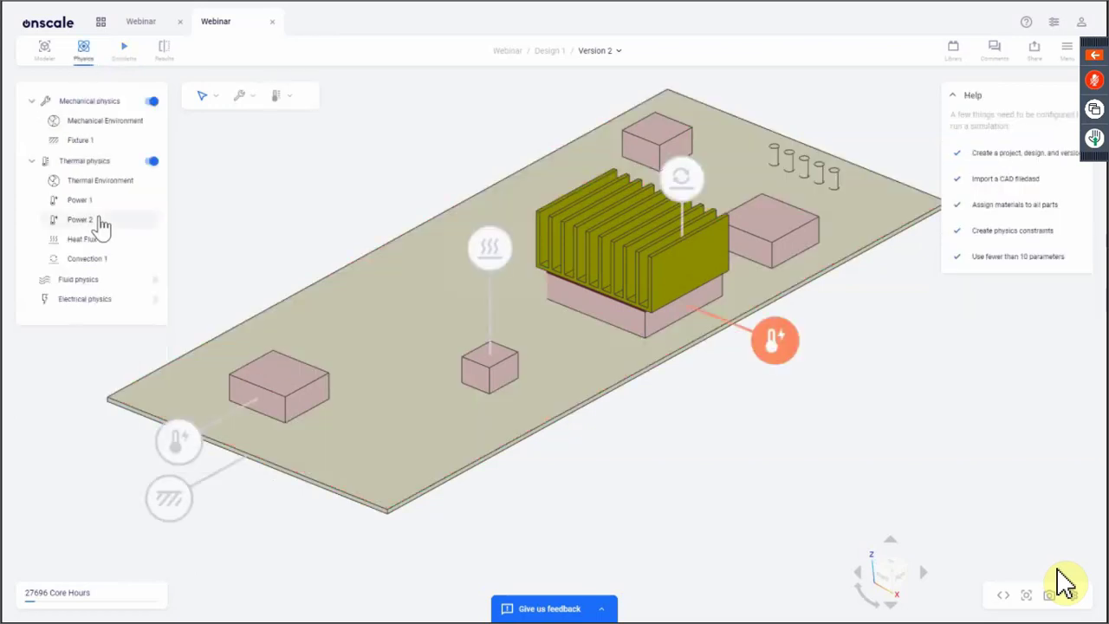
left_click(99, 180)
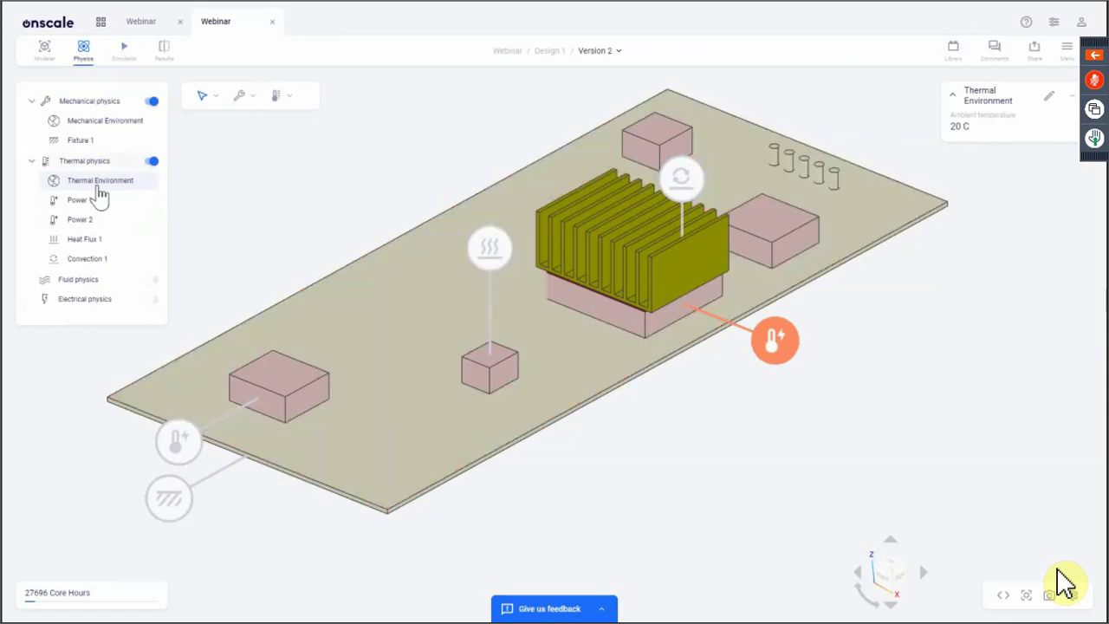
left_click(95, 241)
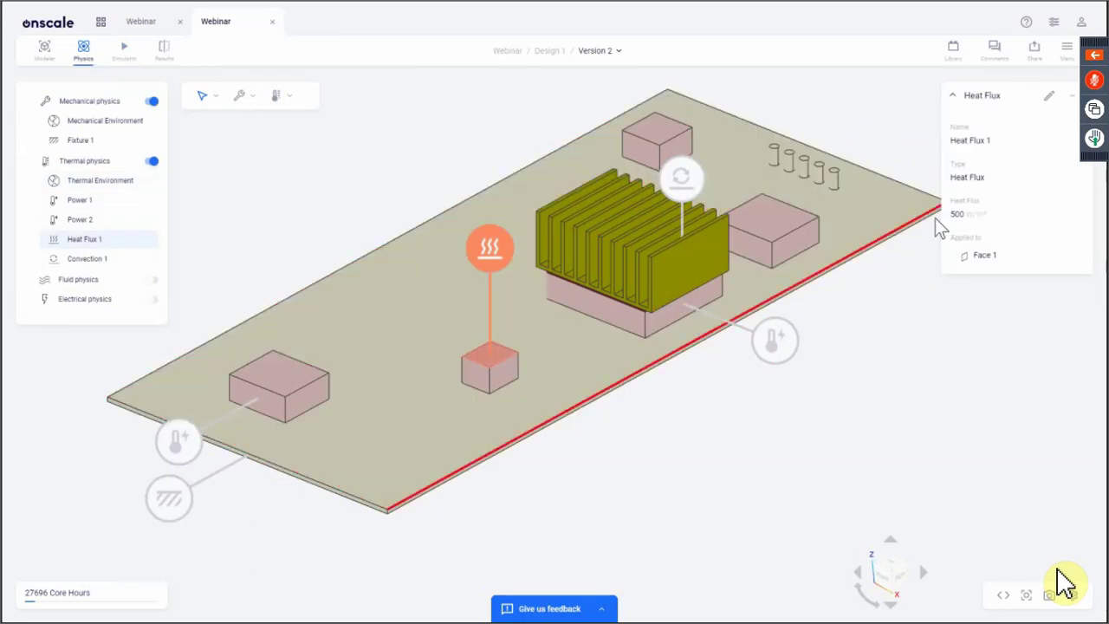
left_click(1049, 97)
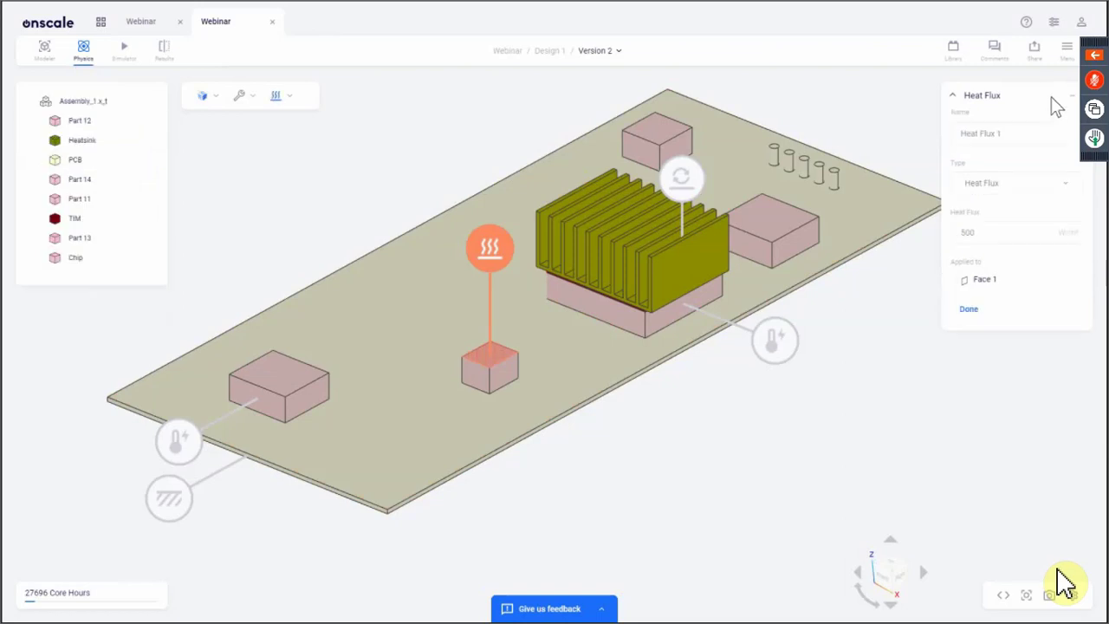
left_click(1053, 185)
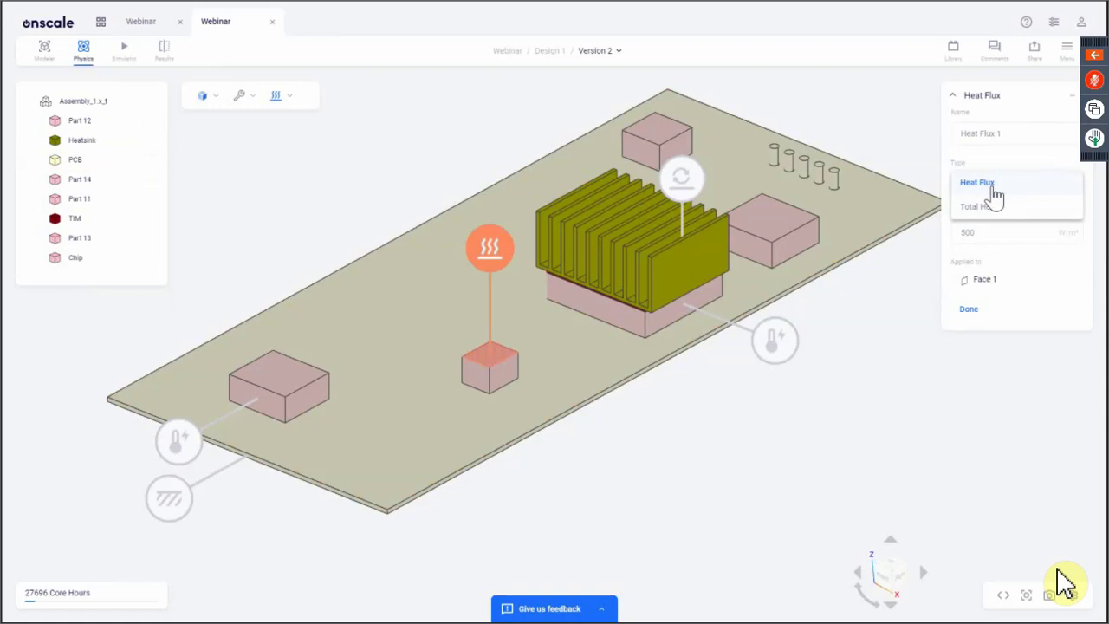
left_click(898, 332)
left_click(968, 308)
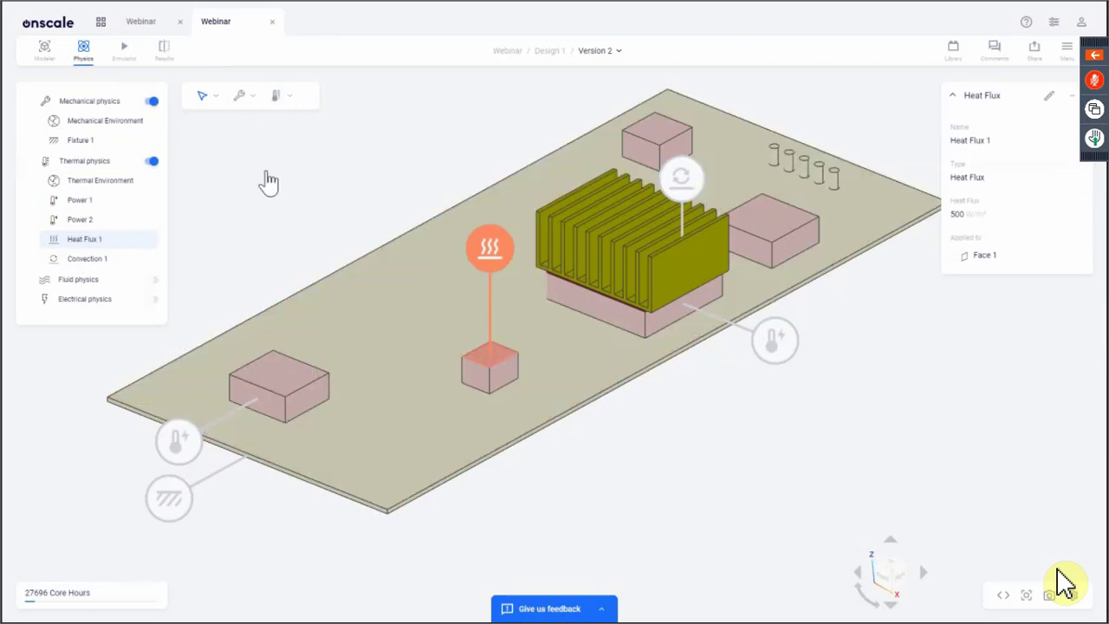
- Check the study's mesh and estimator state in the simulator, and return to the physics setup
left_click(126, 52)
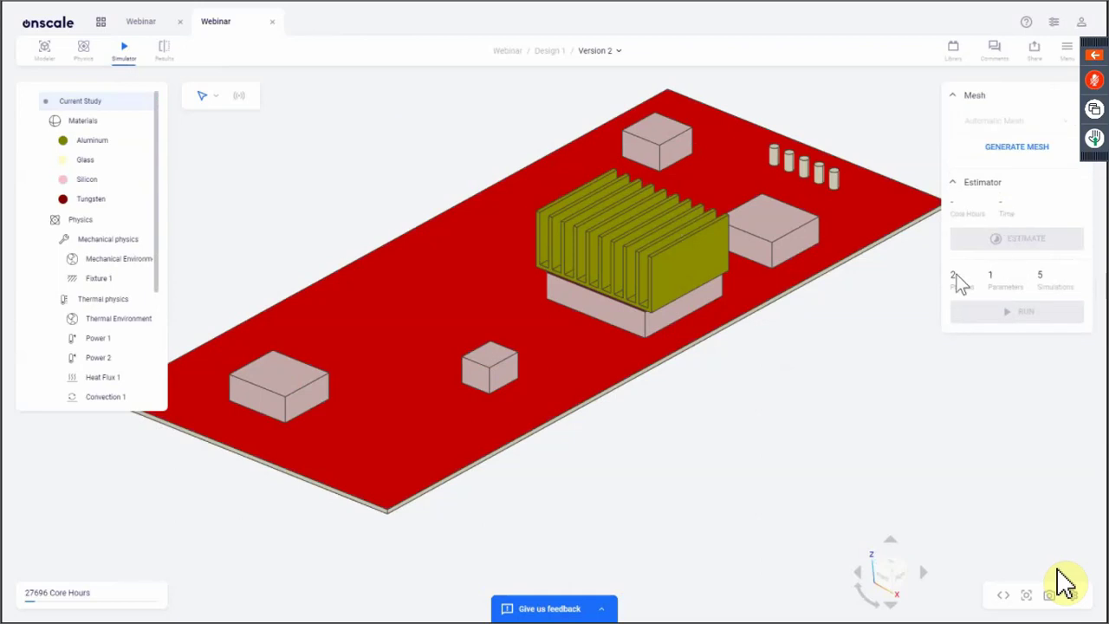
left_click_drag(736, 314, 570, 375)
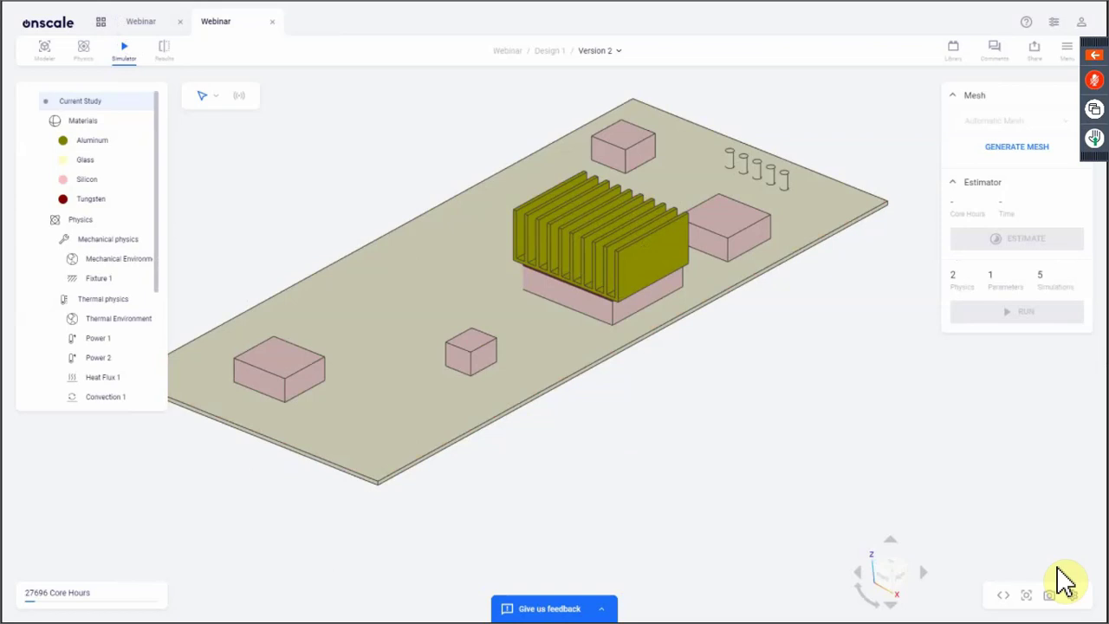
left_click(83, 52)
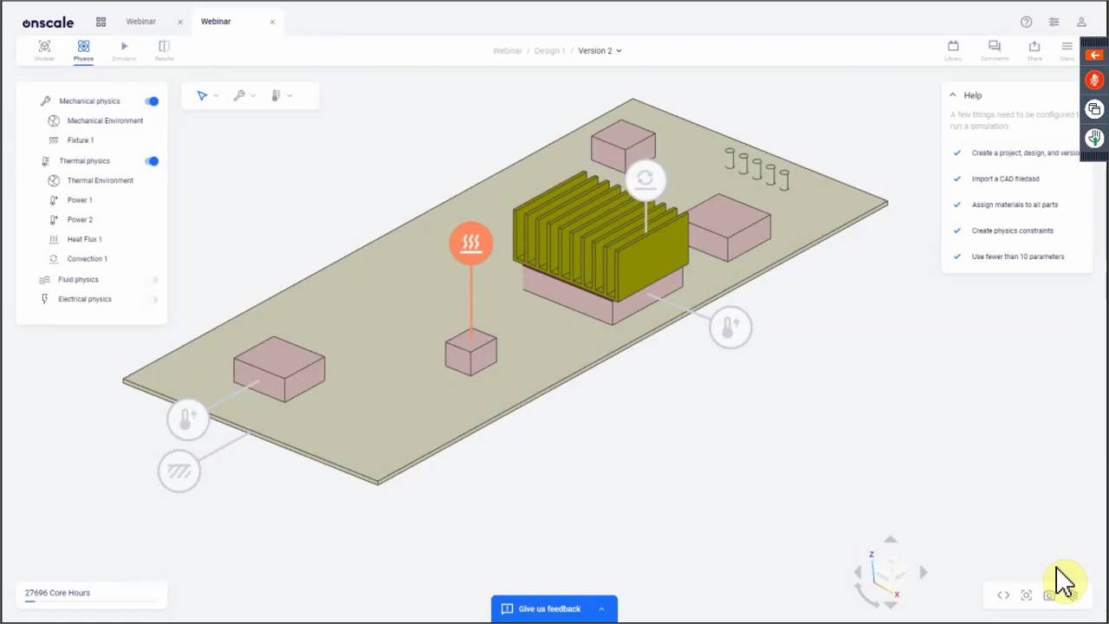
- Switch to the PowerPoint presentation about thermal analysis and go to slide 4
key("alt+Tab")
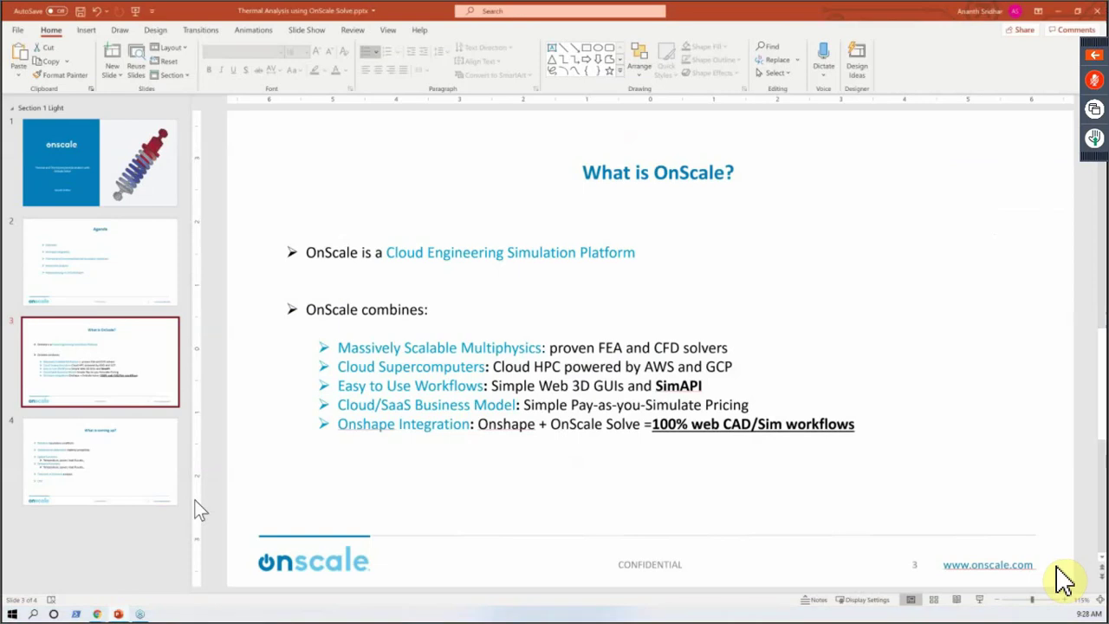
left_click(156, 437)
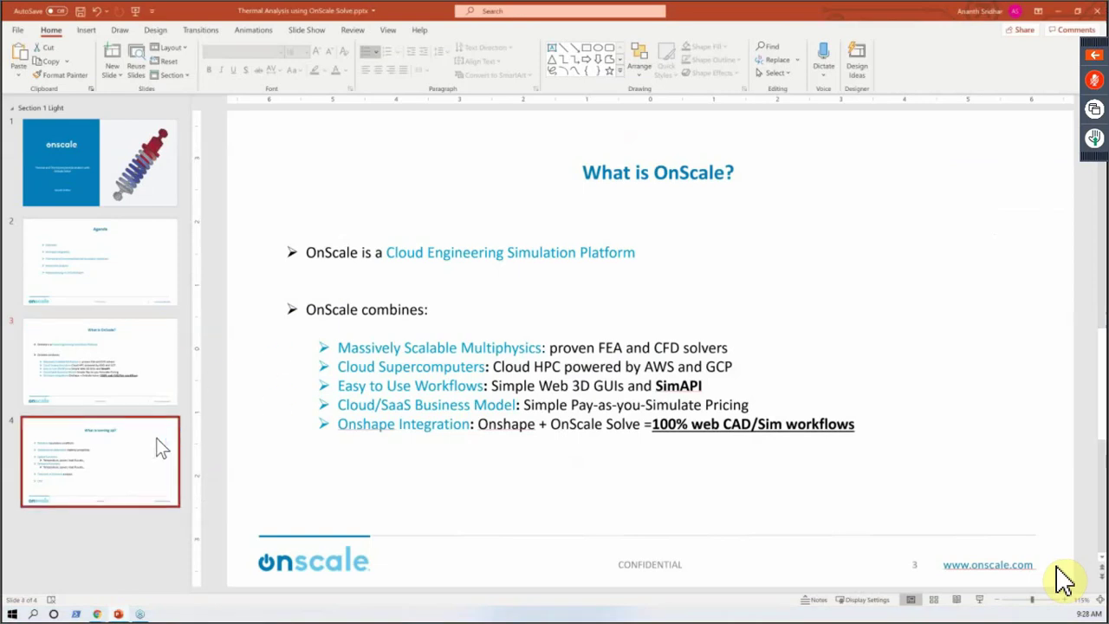